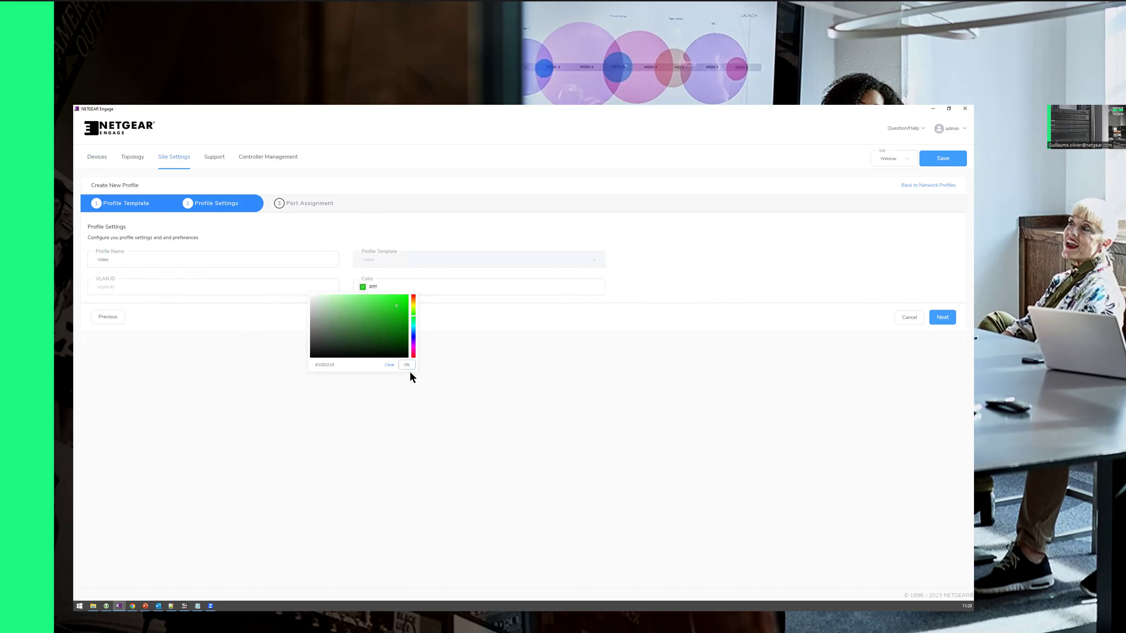
# Step: Confirm green #1DD219 and set VLAN ID 10 for the Video profile, then continue to port assignment
pyautogui.click(123, 285)
pyautogui.write('10')
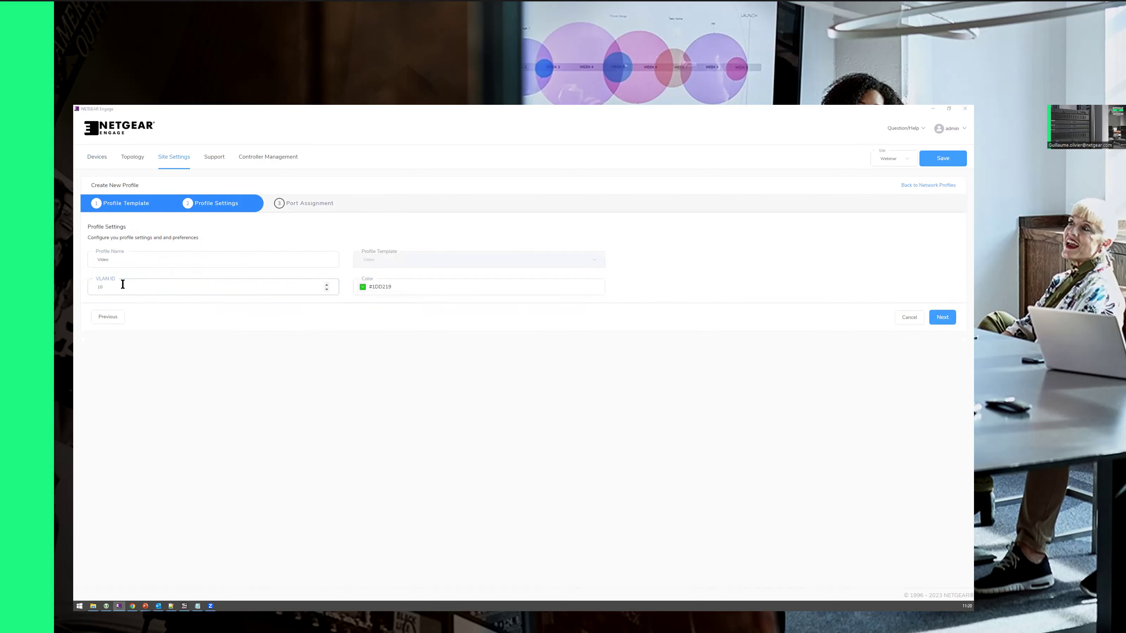
pyautogui.hotkey('alt', 'Tab')
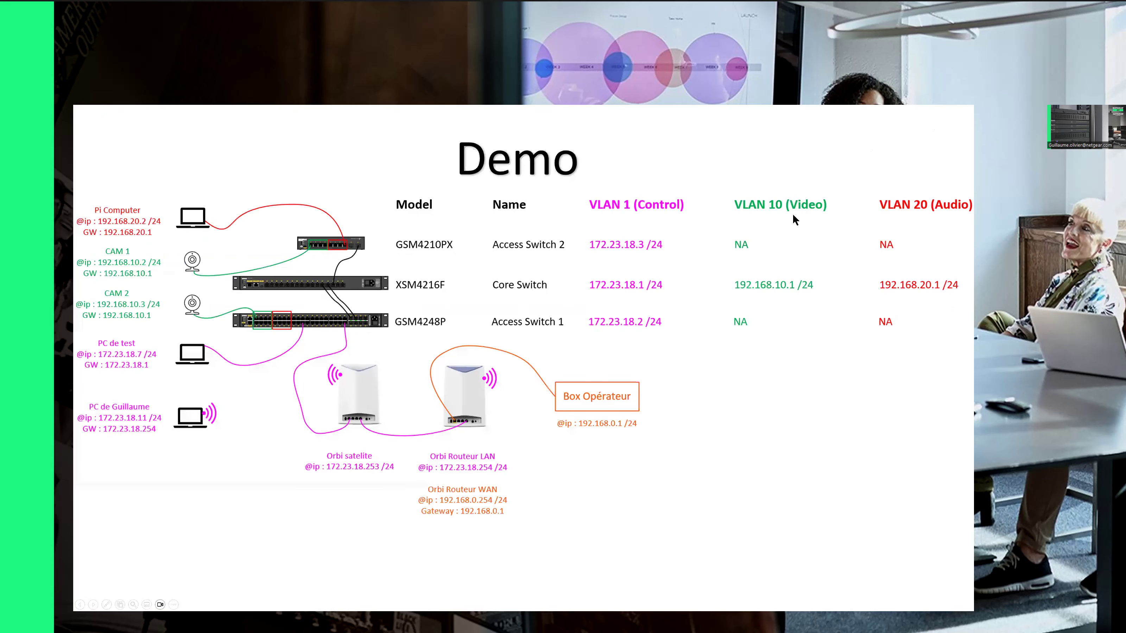
pyautogui.hotkey('alt', 'Tab')
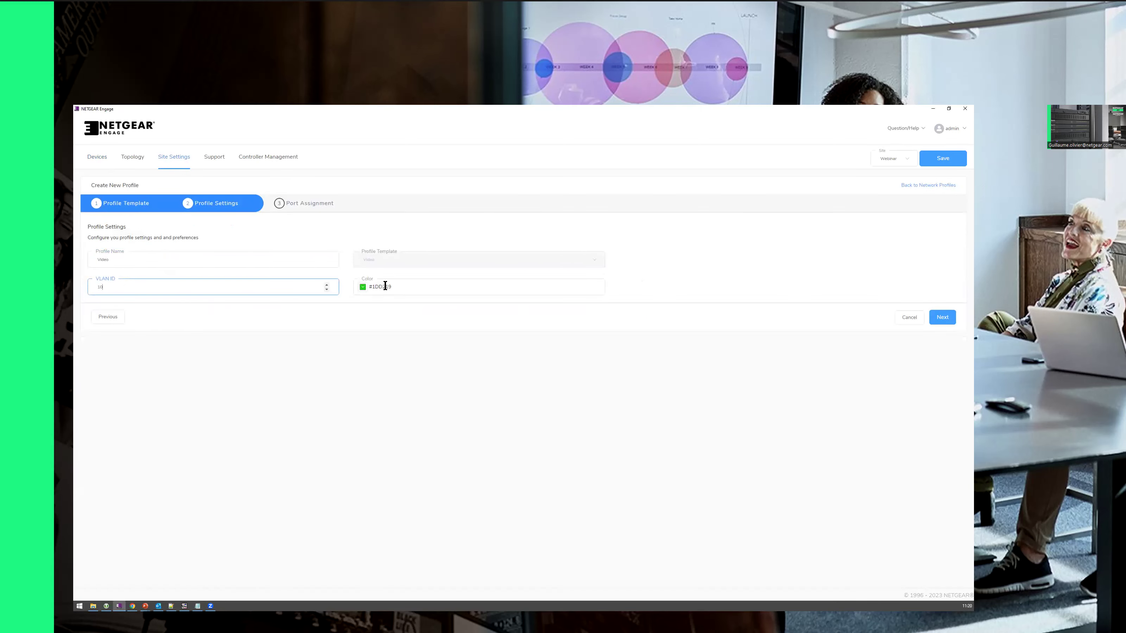
pyautogui.click(942, 318)
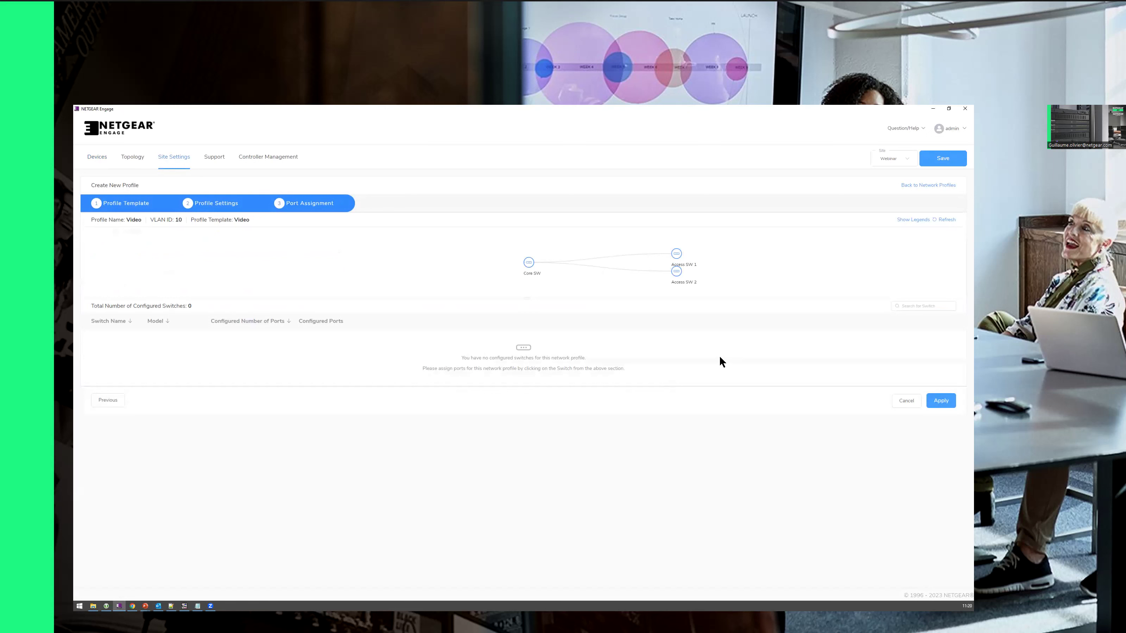
# Step: Assign ports 1–8 on Access SW 1 to the Video profile
pyautogui.click(676, 256)
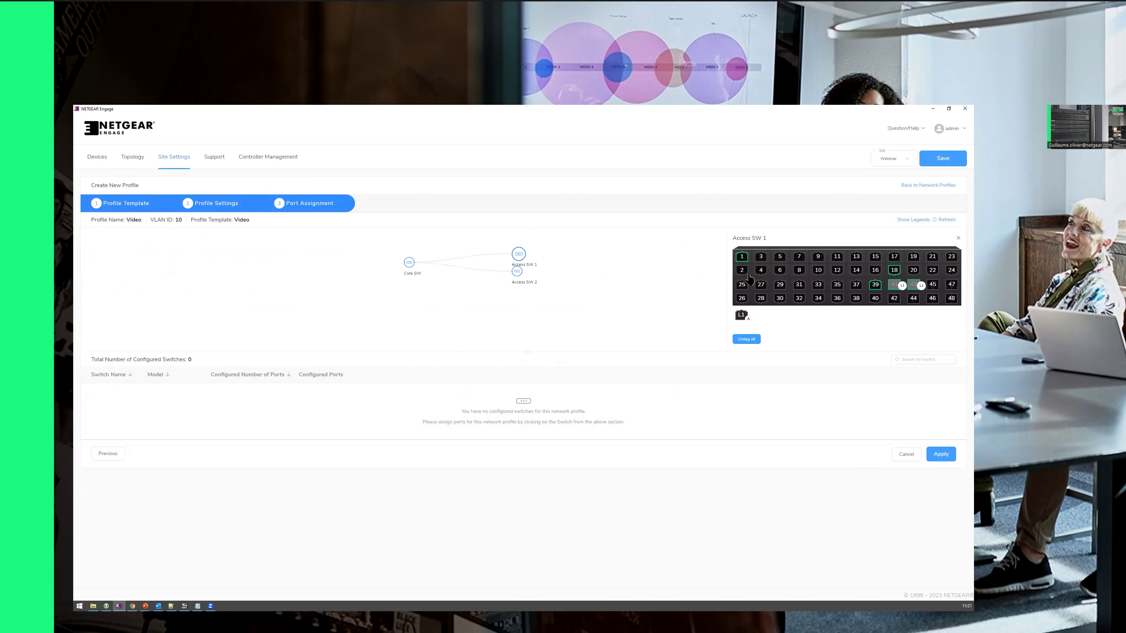
pyautogui.click(741, 257)
pyautogui.click(742, 270)
pyautogui.click(761, 271)
pyautogui.click(780, 270)
pyautogui.click(799, 271)
pyautogui.click(799, 257)
pyautogui.click(780, 256)
pyautogui.click(761, 256)
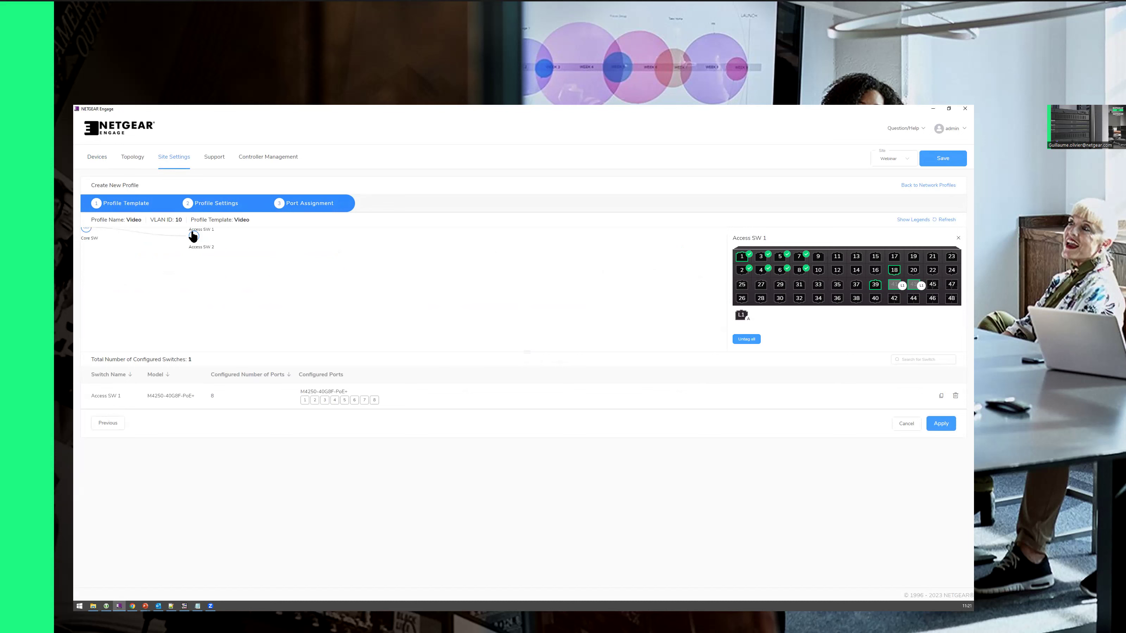
# Step: Assign Access SW 2 ports 1–4 to Video, then apply and confirm the profile
pyautogui.click(195, 240)
pyautogui.click(744, 256)
pyautogui.click(766, 256)
pyautogui.click(793, 261)
pyautogui.click(812, 263)
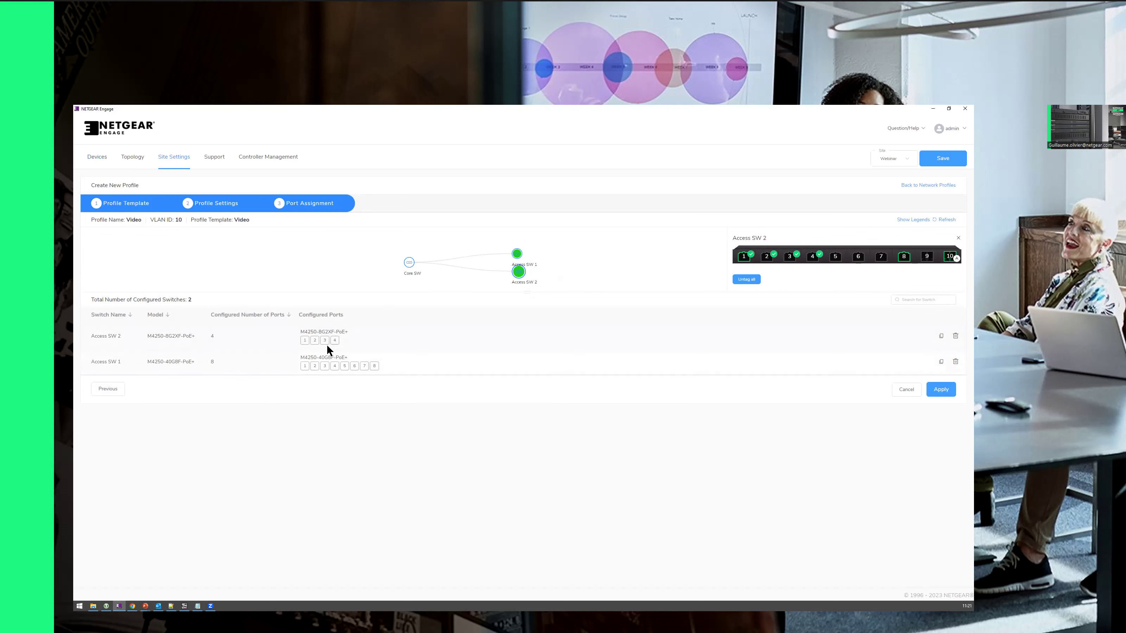
pyautogui.click(942, 390)
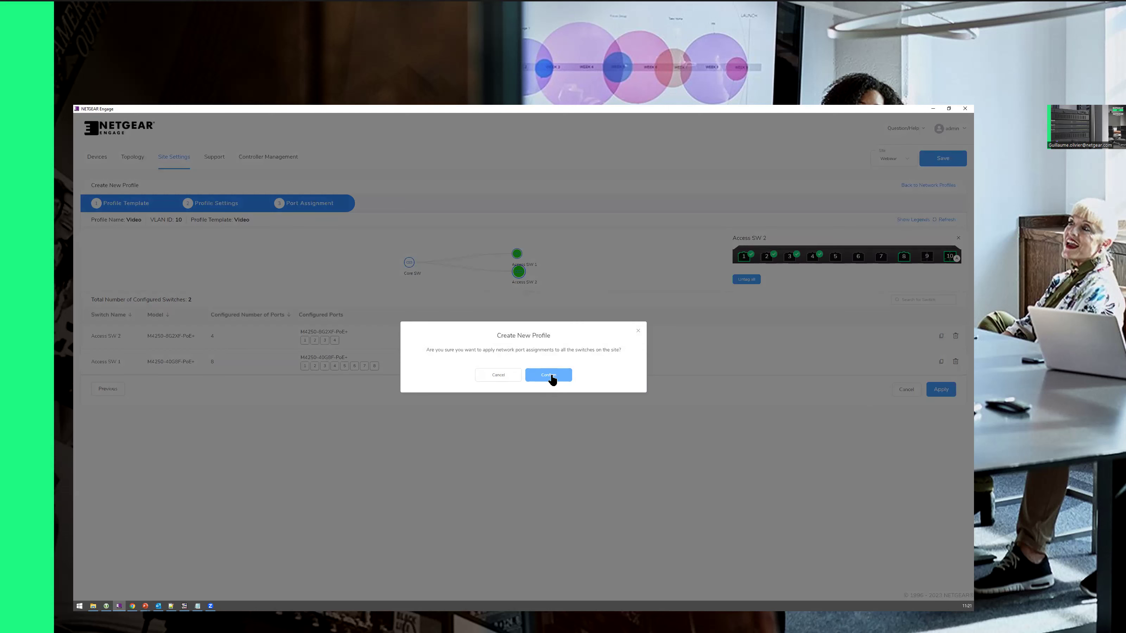
pyautogui.click(549, 376)
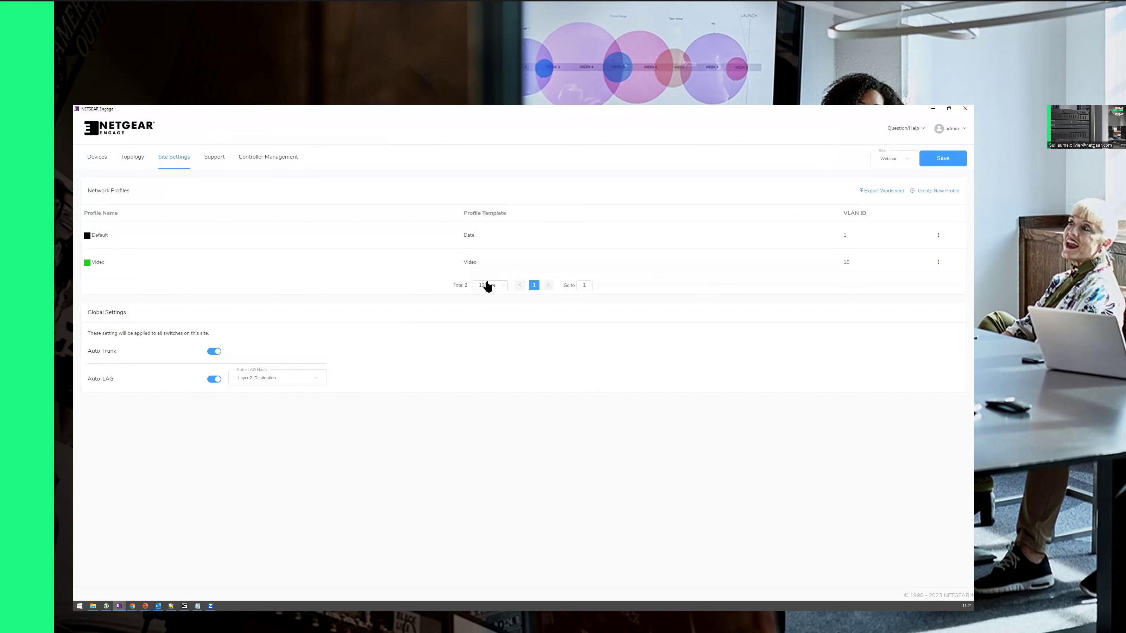
# Step: Start creating another network profile from the Network Profiles list
pyautogui.hotkey('alt', 'Tab')
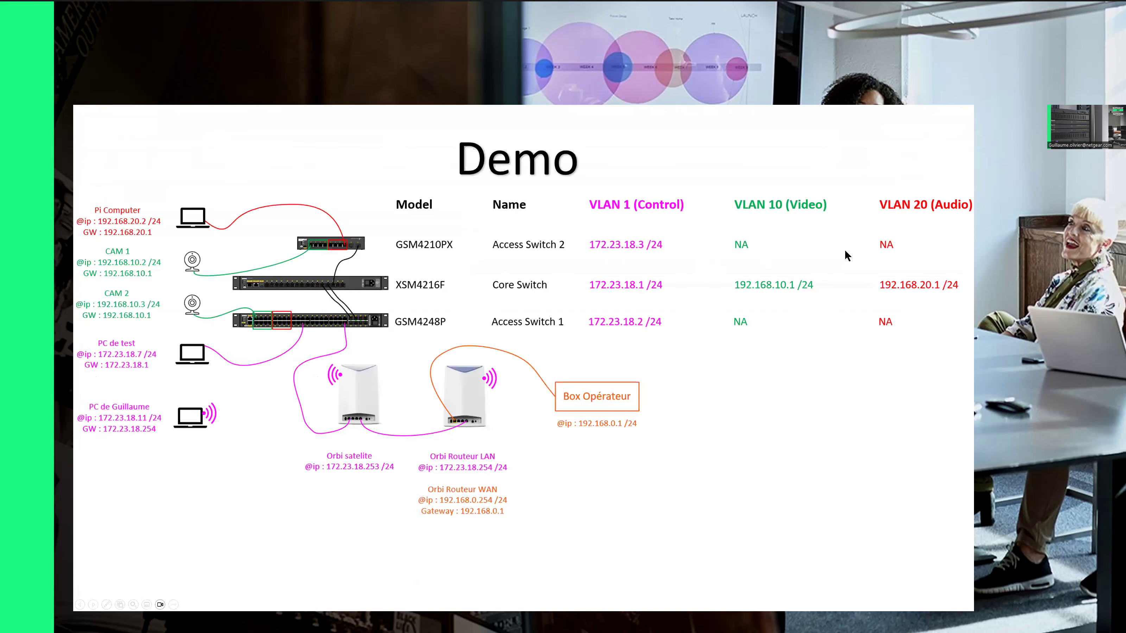
pyautogui.hotkey('alt', 'Tab')
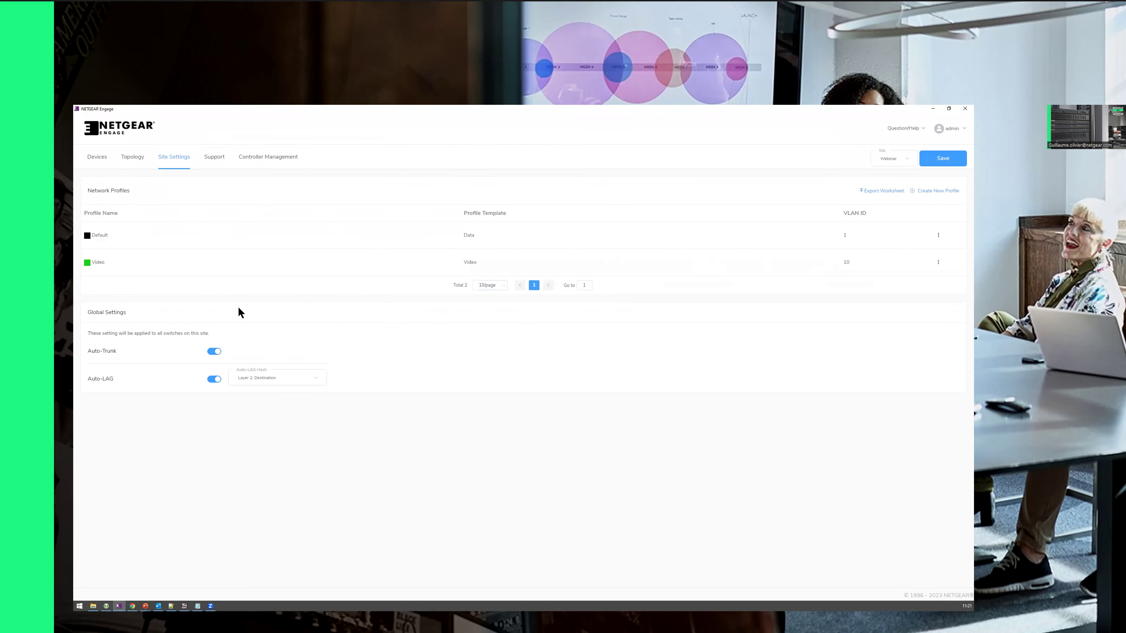
pyautogui.click(933, 191)
# Step: Base the new profile on the Audio Dante template and name it Primary Dante
pyautogui.click(181, 266)
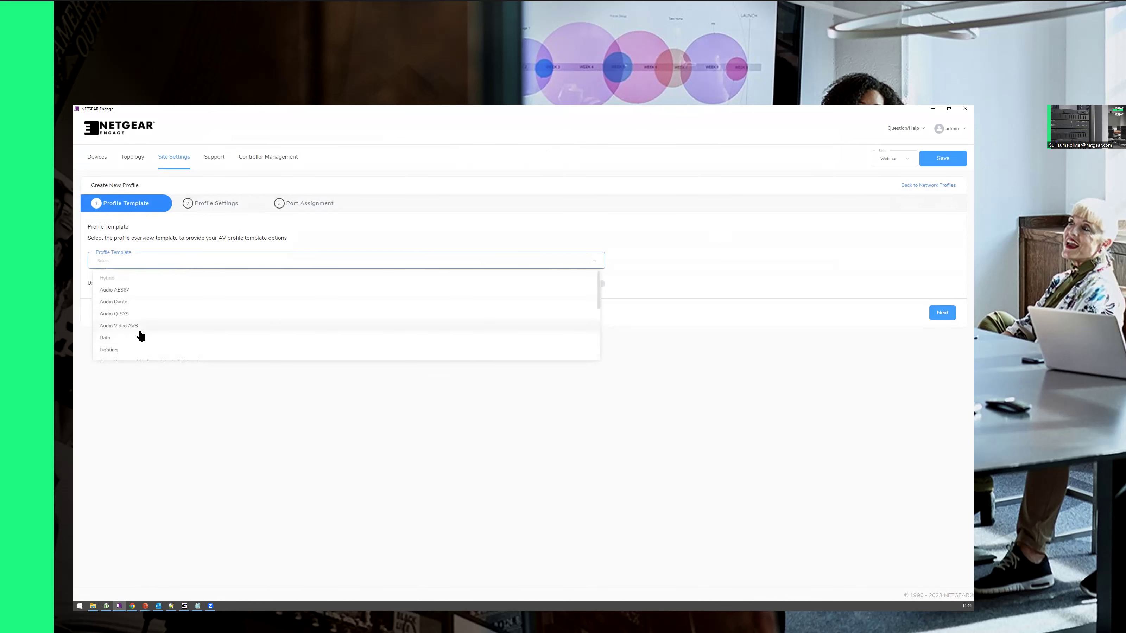
pyautogui.click(115, 303)
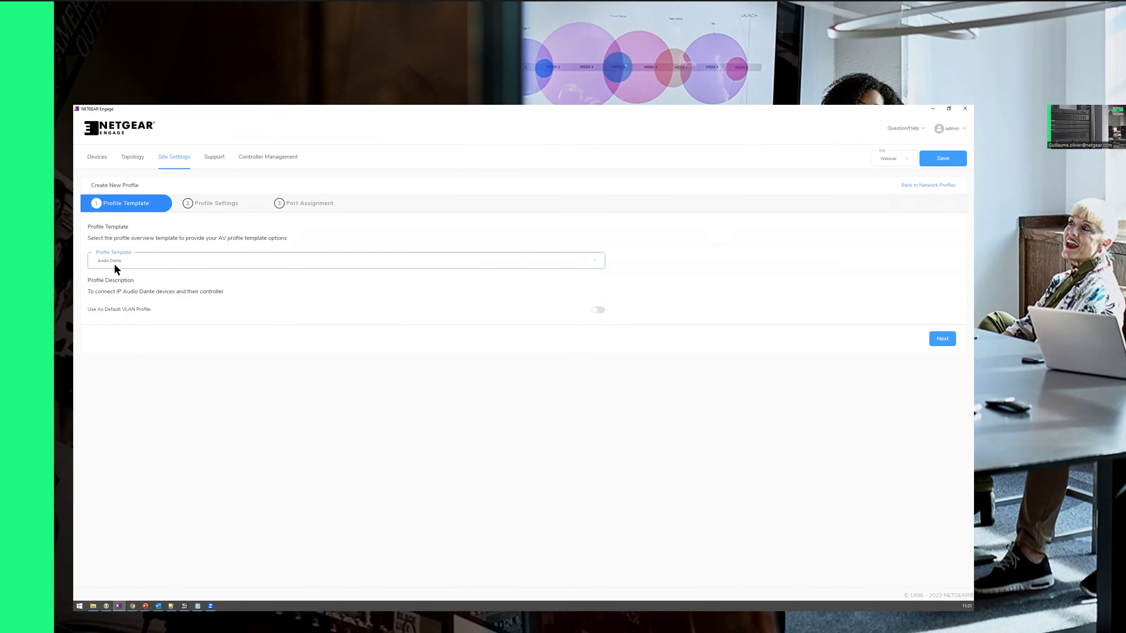
pyautogui.click(942, 339)
pyautogui.click(140, 262)
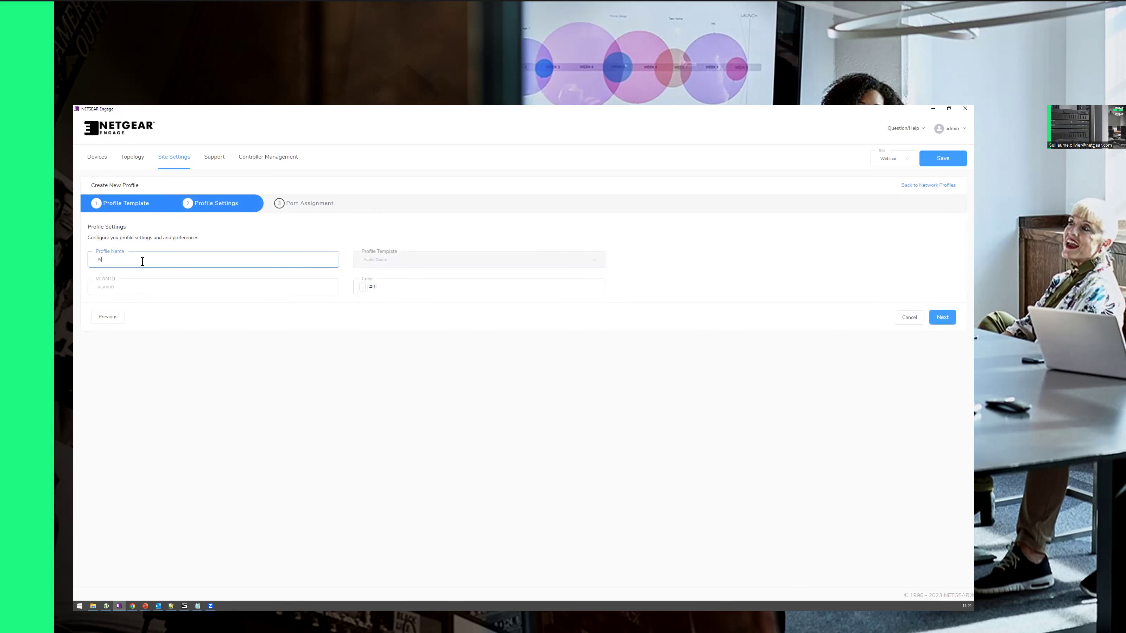
pyautogui.write('Primary Dante')
# Step: Give Primary Dante red colour #E02711 and VLAN ID 20, then continue to port assignment
pyautogui.click(362, 287)
pyautogui.moveTo(402, 305)
pyautogui.mouseDown()
pyautogui.moveTo(405, 320)
pyautogui.moveTo(401, 300)
pyautogui.mouseUp()
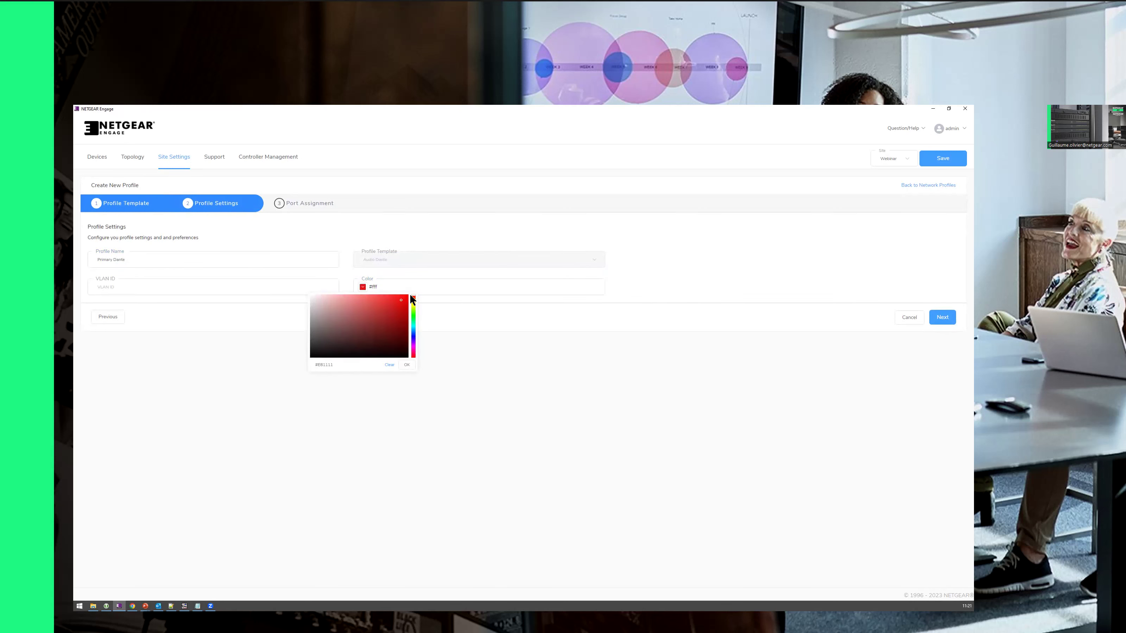
pyautogui.click(413, 298)
pyautogui.click(407, 365)
pyautogui.click(147, 288)
pyautogui.write('20')
pyautogui.click(139, 259)
pyautogui.click(112, 288)
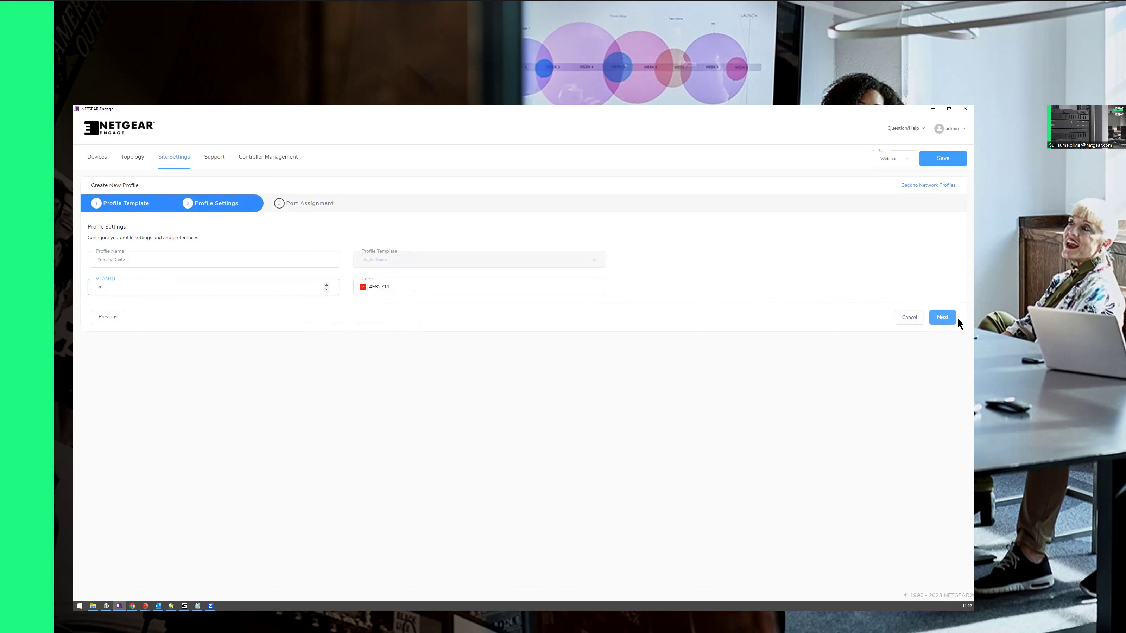
pyautogui.click(942, 318)
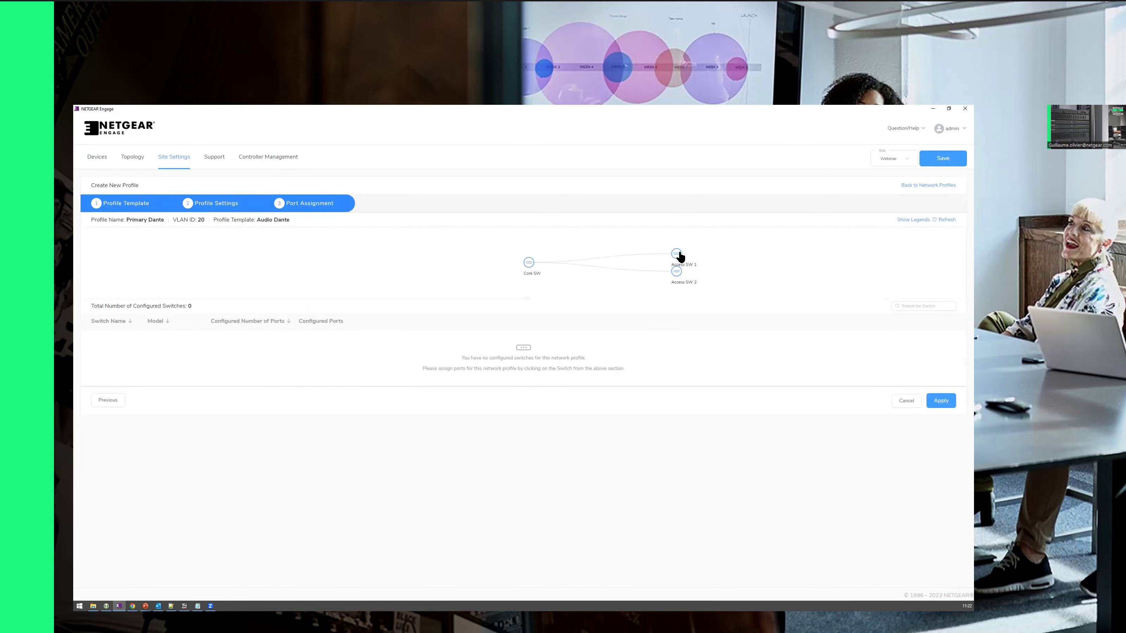
# Step: Assign ports 9–16 on Access SW 1 to Primary Dante
pyautogui.click(678, 253)
pyautogui.hotkey('alt', 'Tab')
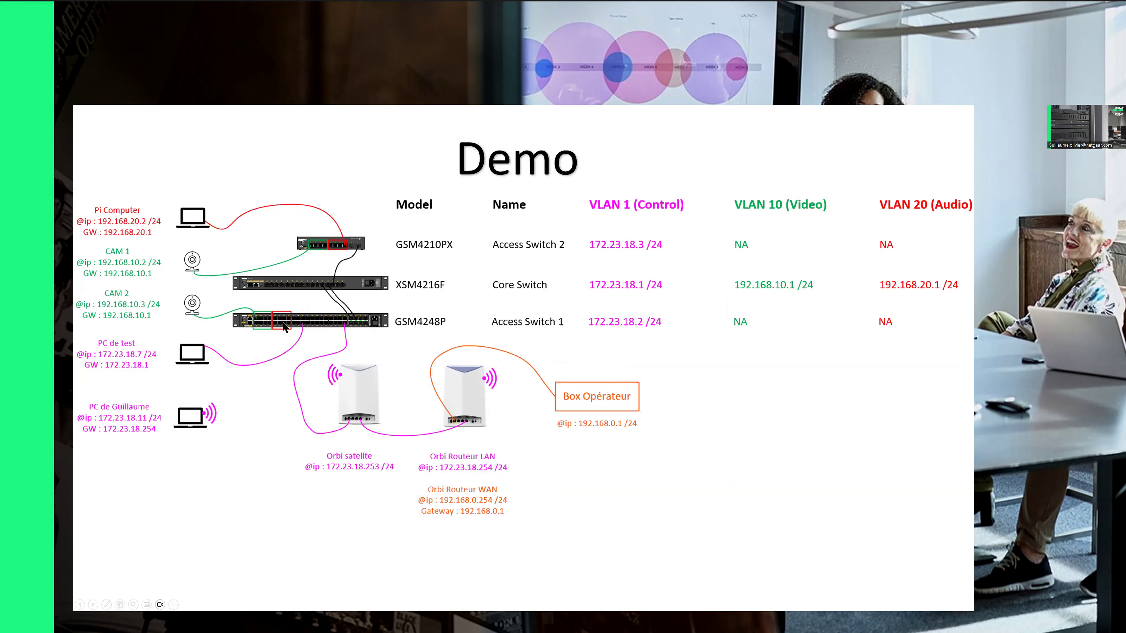
pyautogui.hotkey('alt', 'Tab')
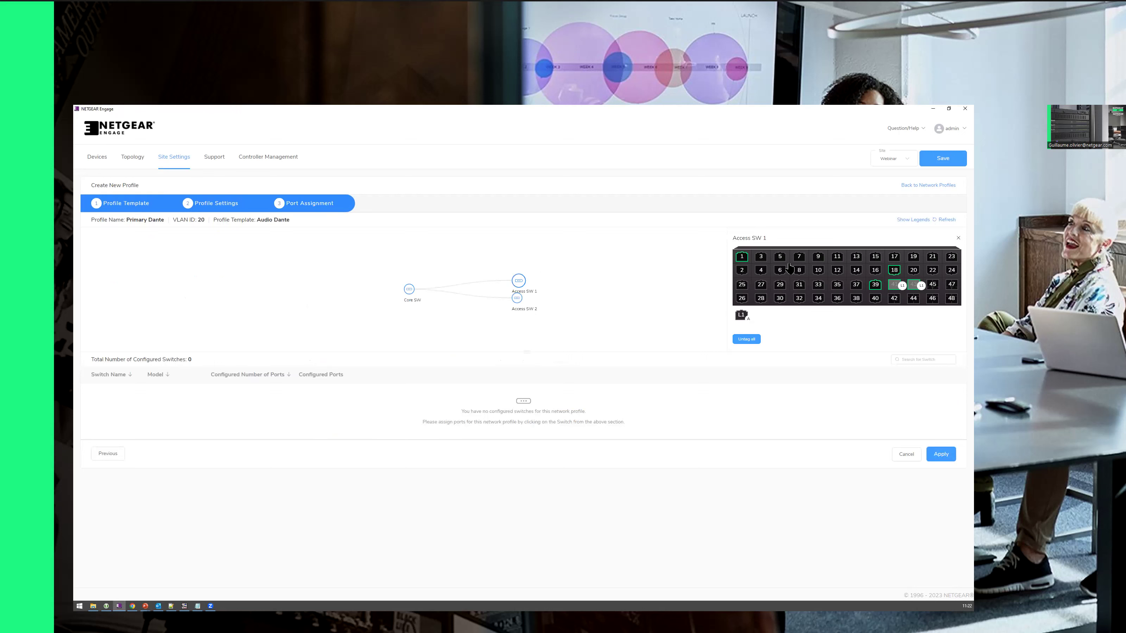
pyautogui.click(820, 258)
pyautogui.click(820, 271)
pyautogui.click(837, 270)
pyautogui.click(837, 256)
pyautogui.click(856, 257)
pyautogui.click(856, 270)
pyautogui.click(875, 270)
pyautogui.click(875, 256)
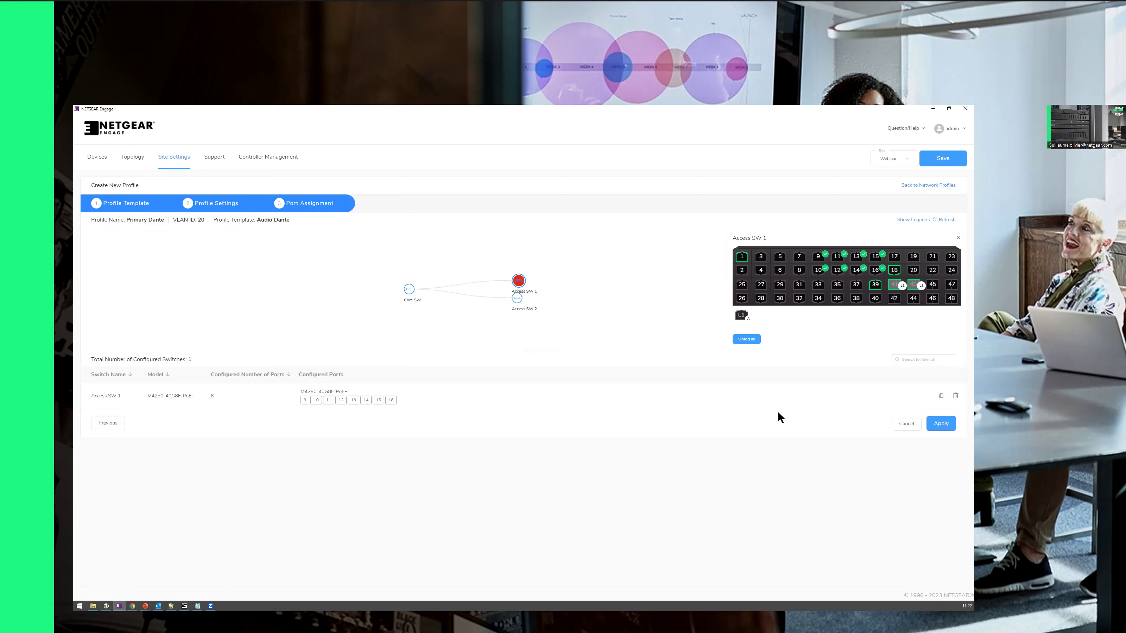
# Step: Assign Access SW 2 ports 5–8 to Primary Dante, then apply and confirm the profile
pyautogui.click(517, 298)
pyautogui.click(835, 260)
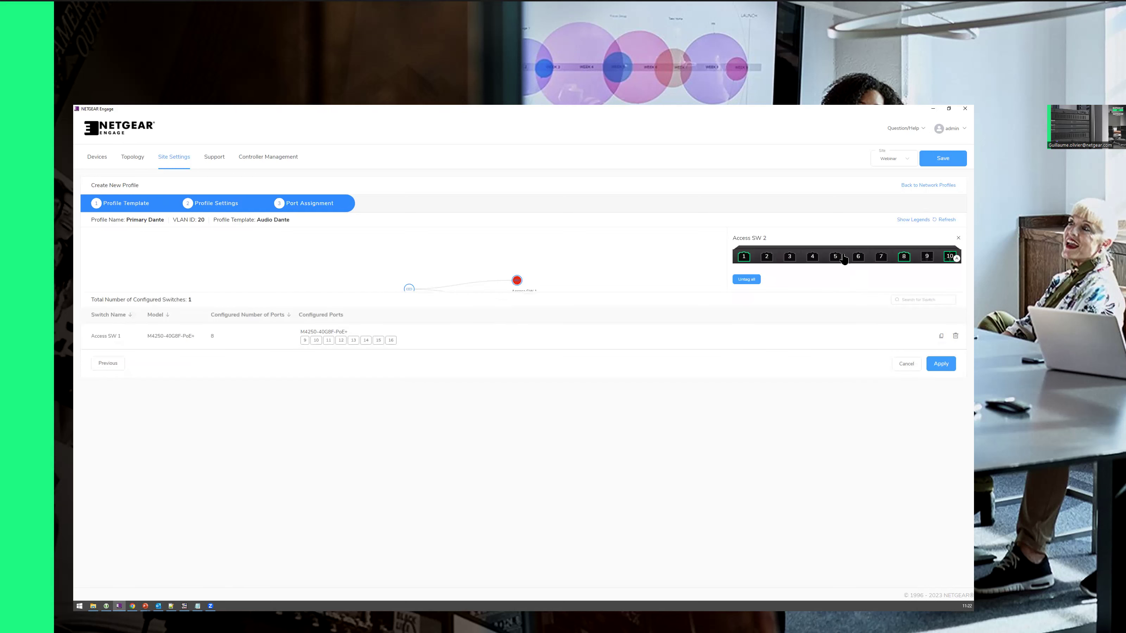
pyautogui.click(858, 261)
pyautogui.click(881, 260)
pyautogui.click(903, 260)
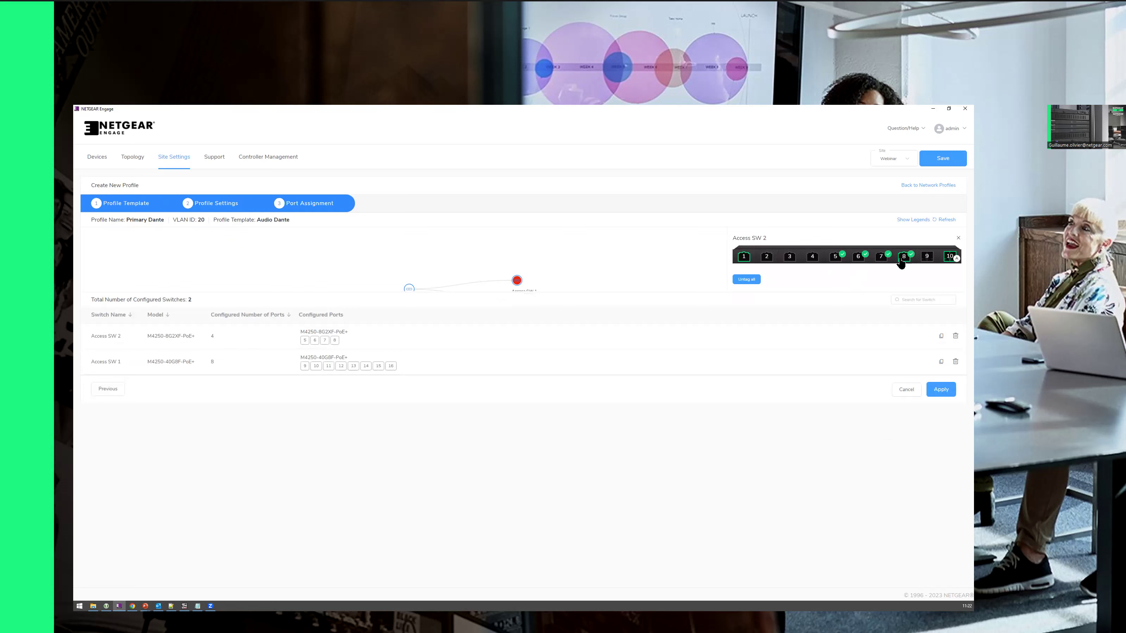
pyautogui.click(941, 391)
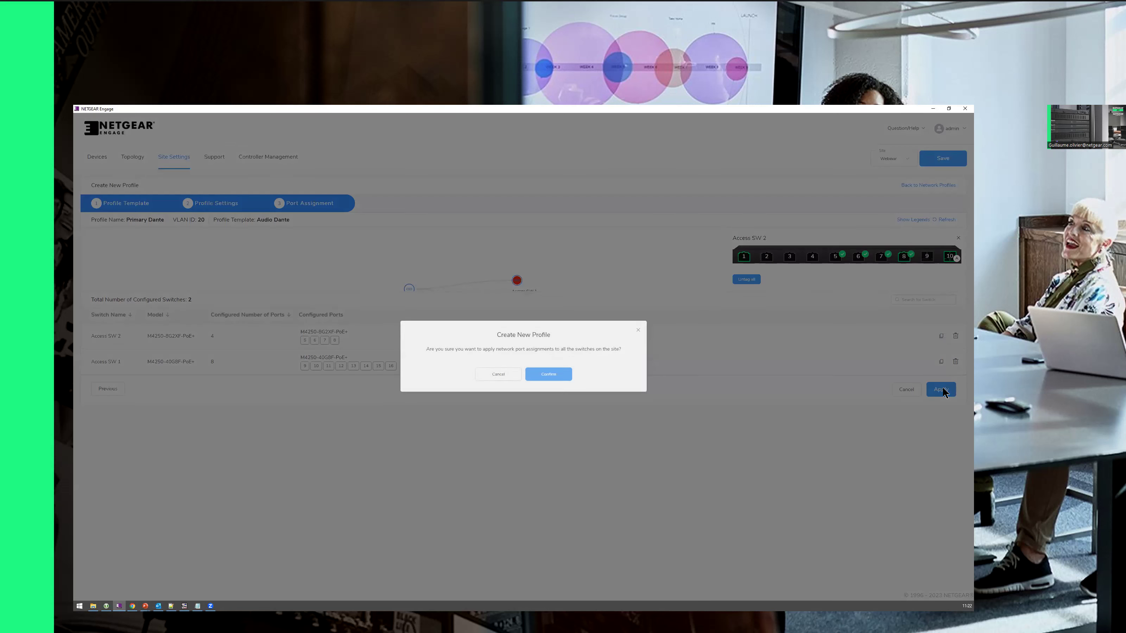
pyautogui.click(544, 377)
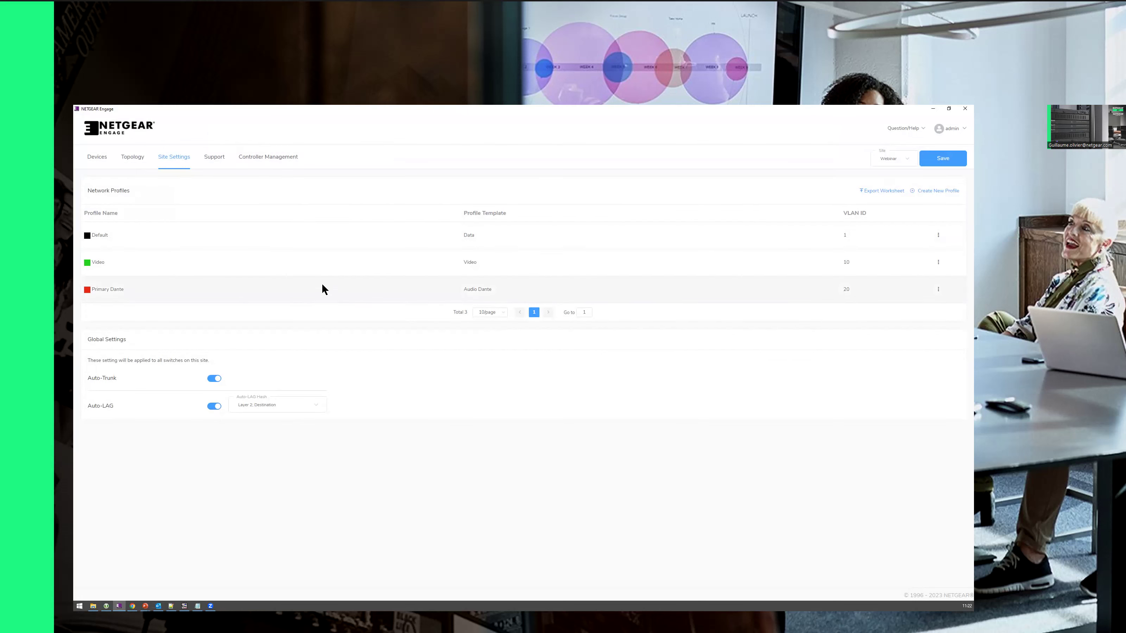
pyautogui.hotkey('alt', 'Tab')
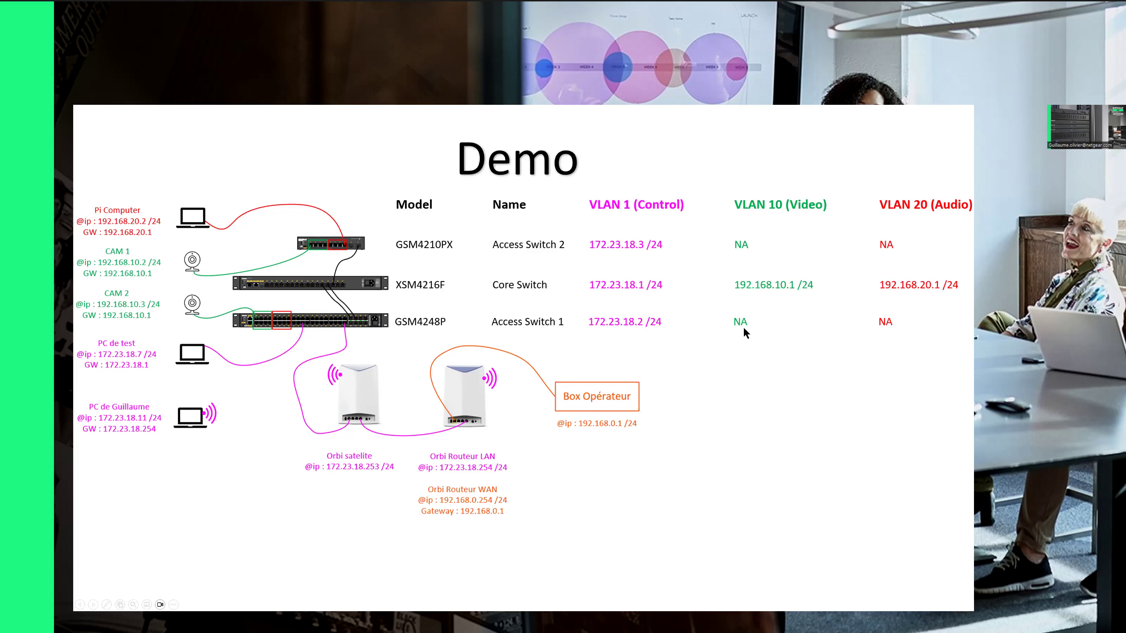
pyautogui.hotkey('alt', 'Tab')
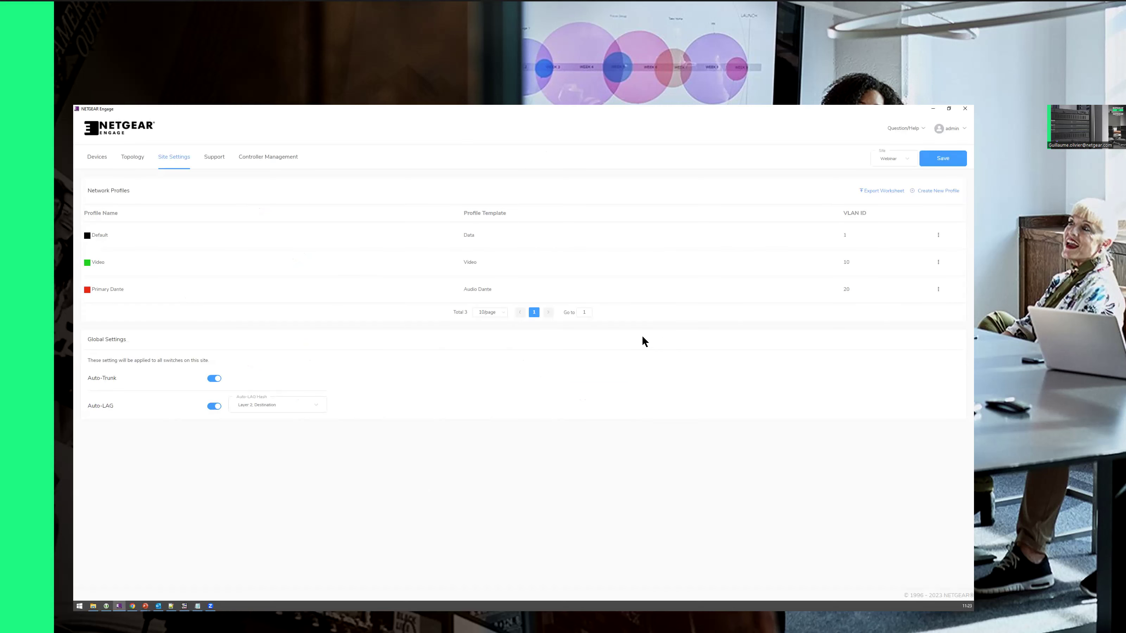
# Step: Open the Core SW (M4250-16XF) overview from Devices and review its ports and Auto Trunk legend
pyautogui.click(96, 155)
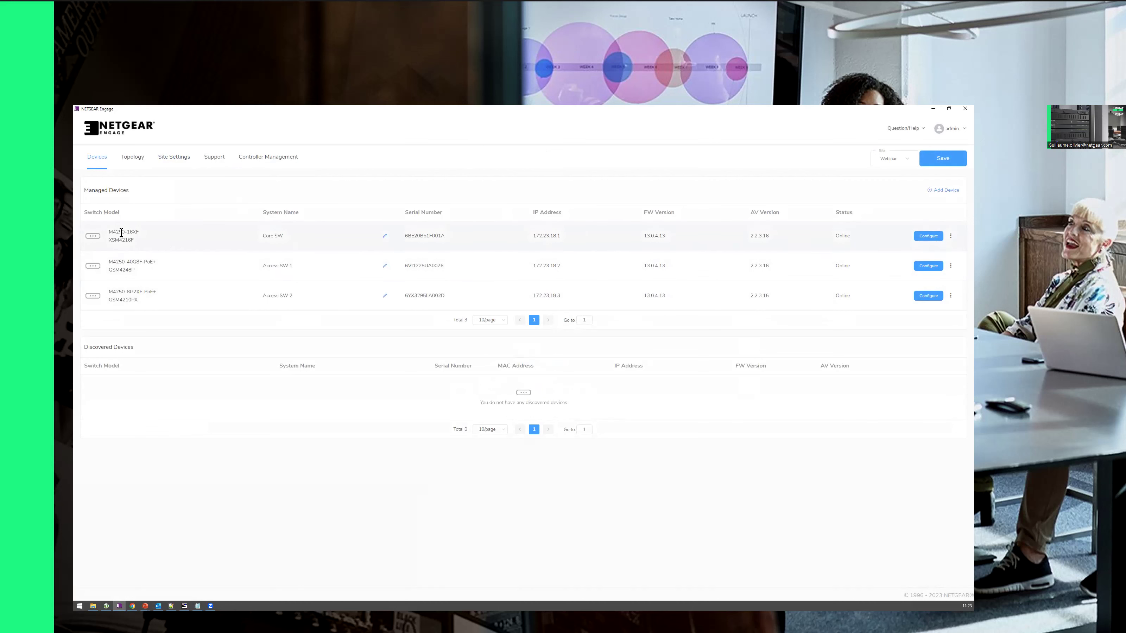
pyautogui.click(928, 238)
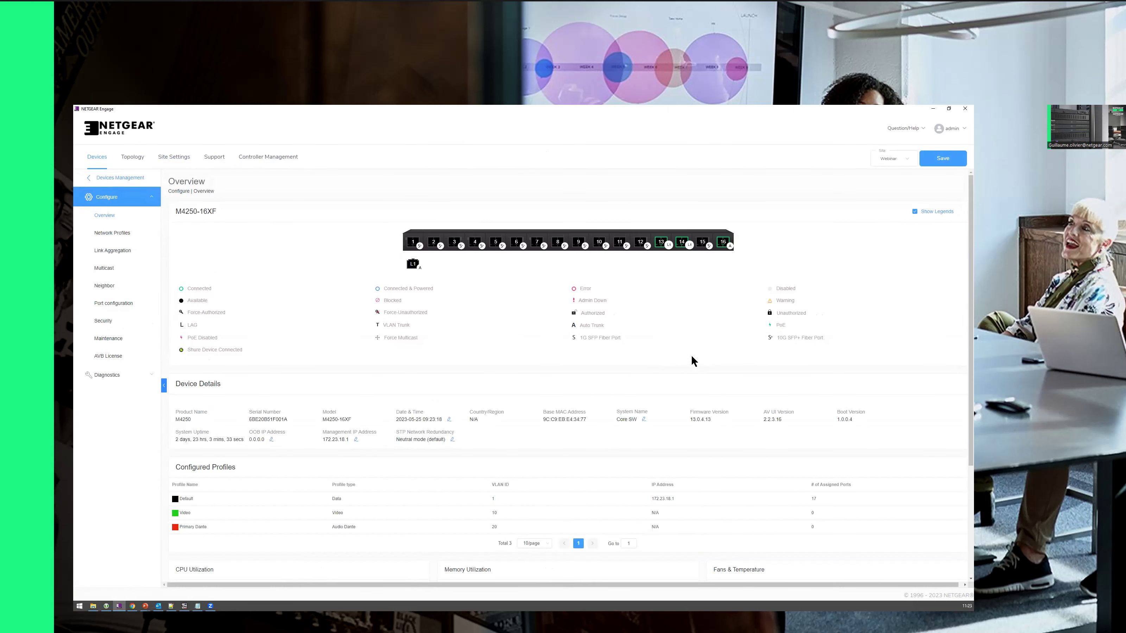
pyautogui.moveTo(681, 248)
pyautogui.moveTo(578, 328); pyautogui.dragTo(626, 324)
pyautogui.moveTo(581, 326); pyautogui.dragTo(595, 327)
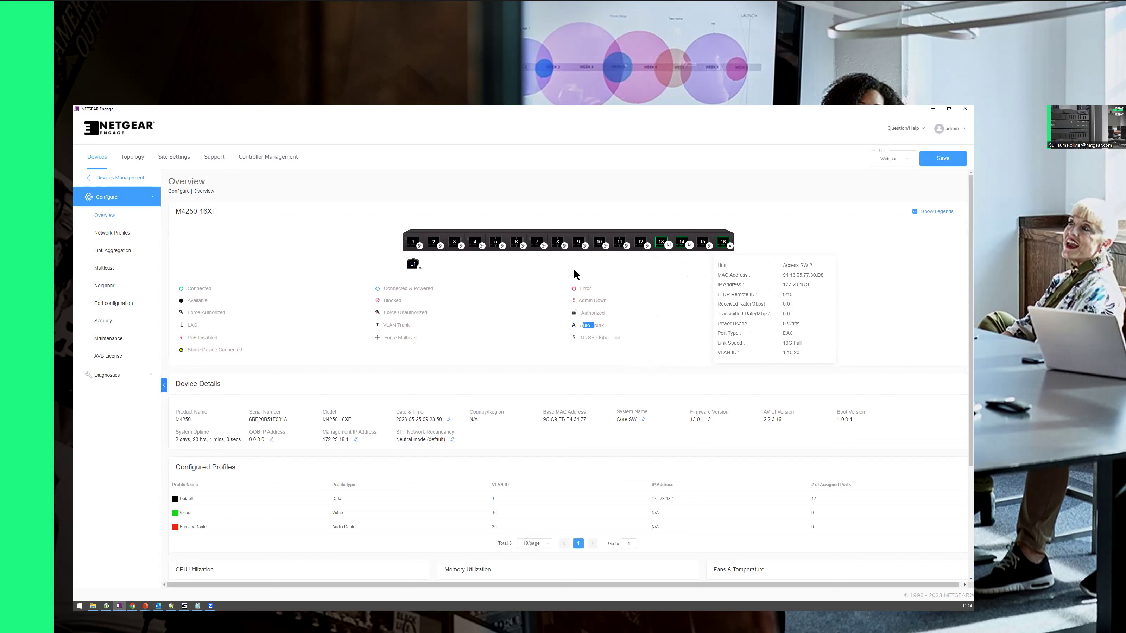
# Step: Show the core switch's Configured Profiles table and bring up the Video profile's actions
pyautogui.click(100, 233)
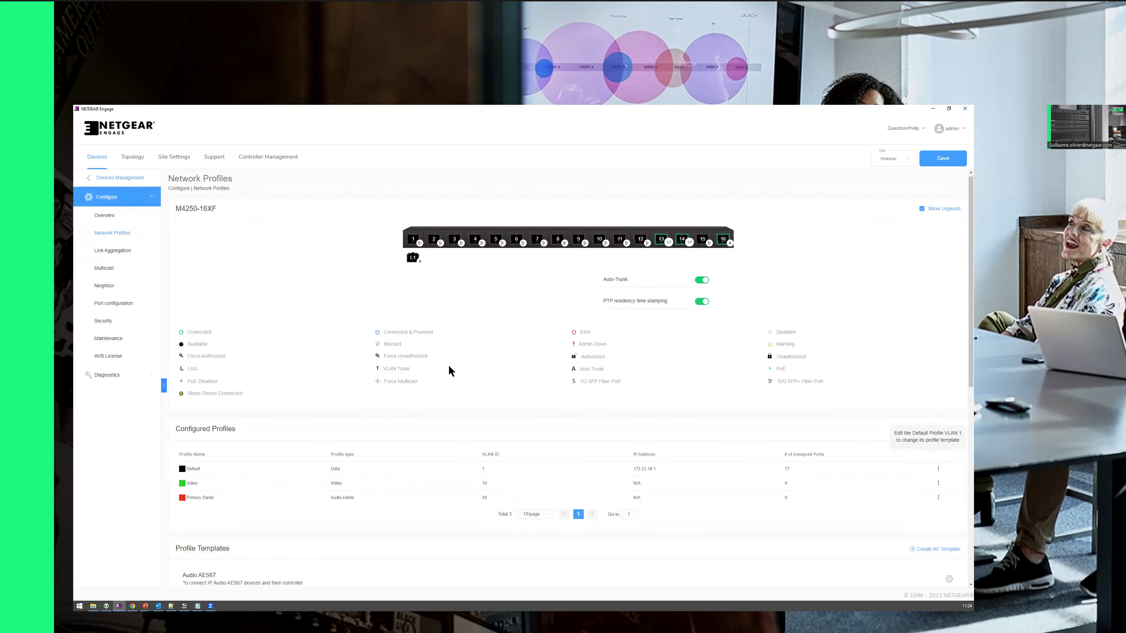
pyautogui.scroll(-2, 234, 440)
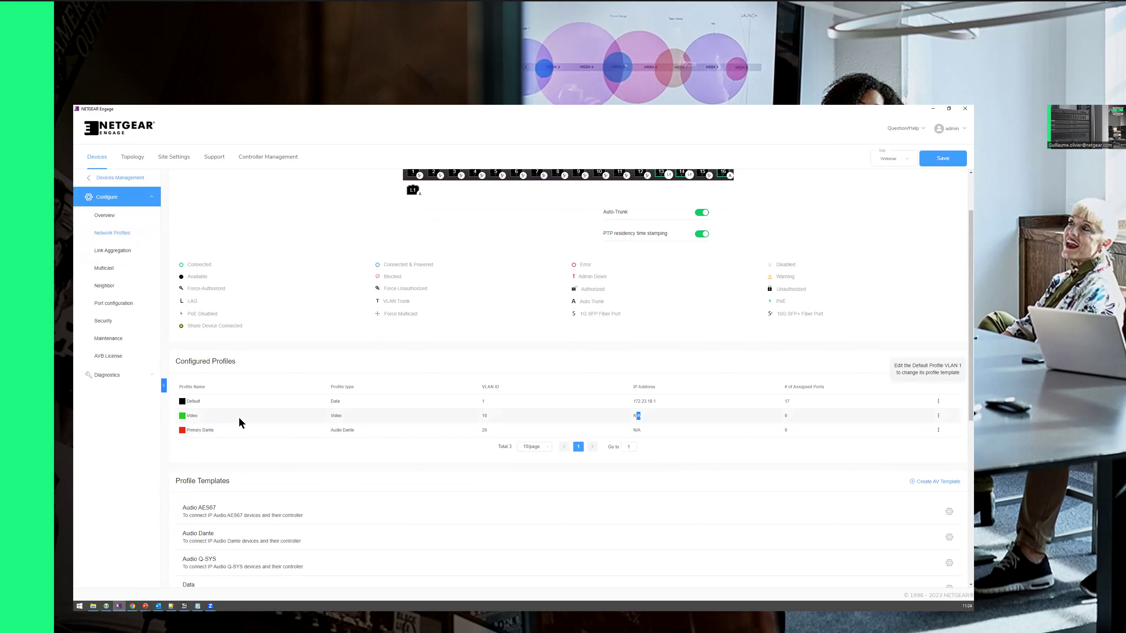
pyautogui.moveTo(336, 415); pyautogui.dragTo(347, 415)
pyautogui.click(938, 417)
# Step: Edit the Video profile, enabling VLAN routing with Static VLAN IP settings
pyautogui.click(926, 437)
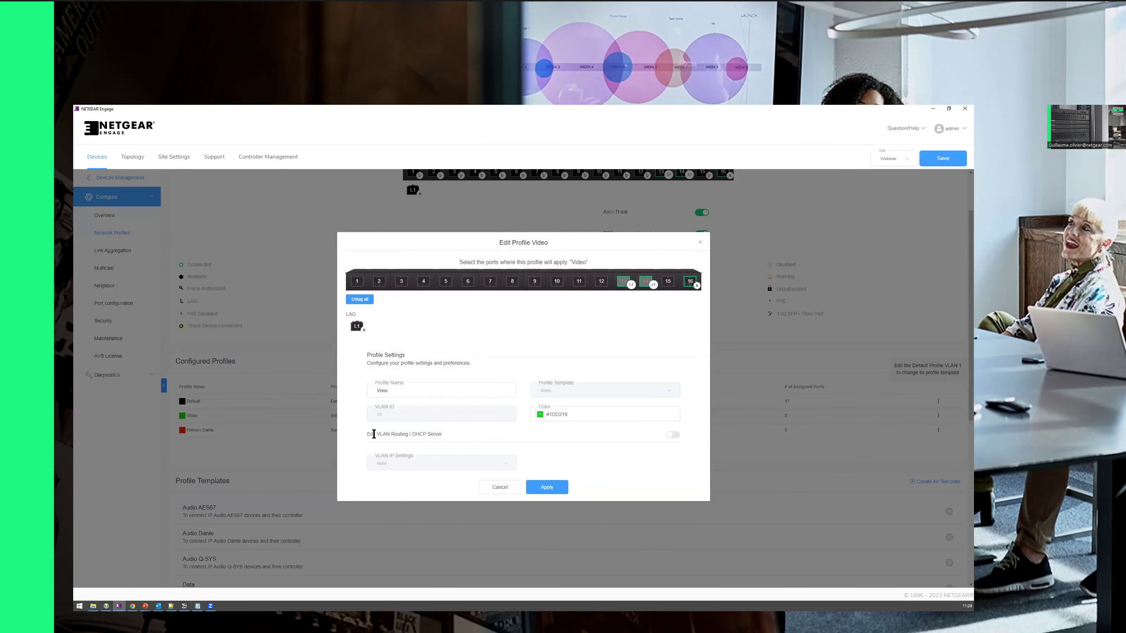
pyautogui.tripleClick(373, 435)
pyautogui.click(671, 439)
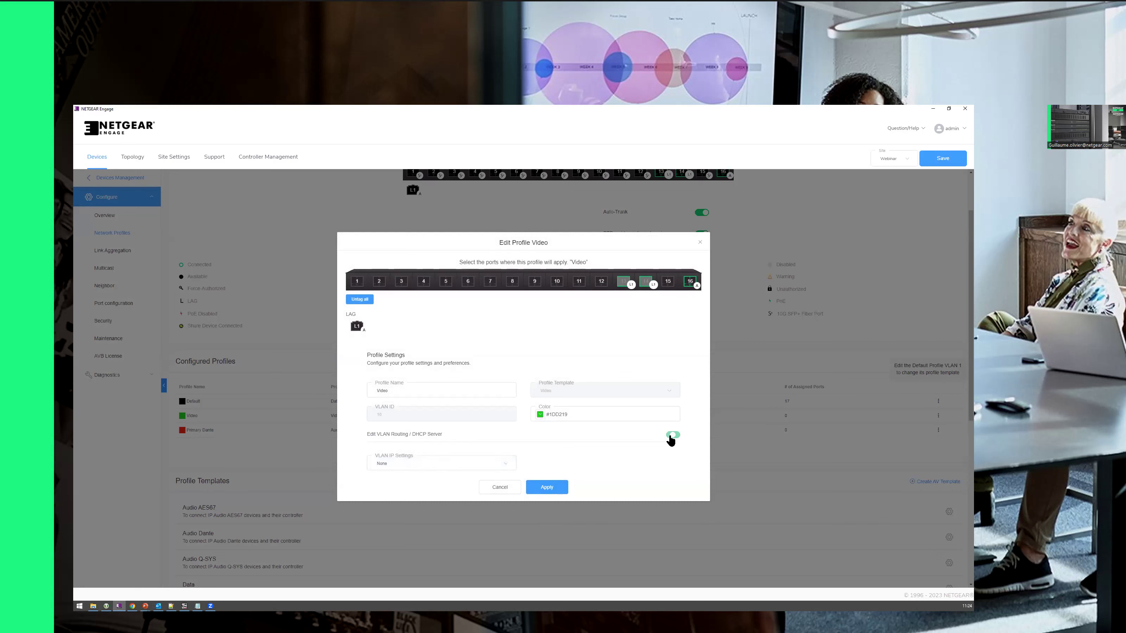
pyautogui.click(390, 466)
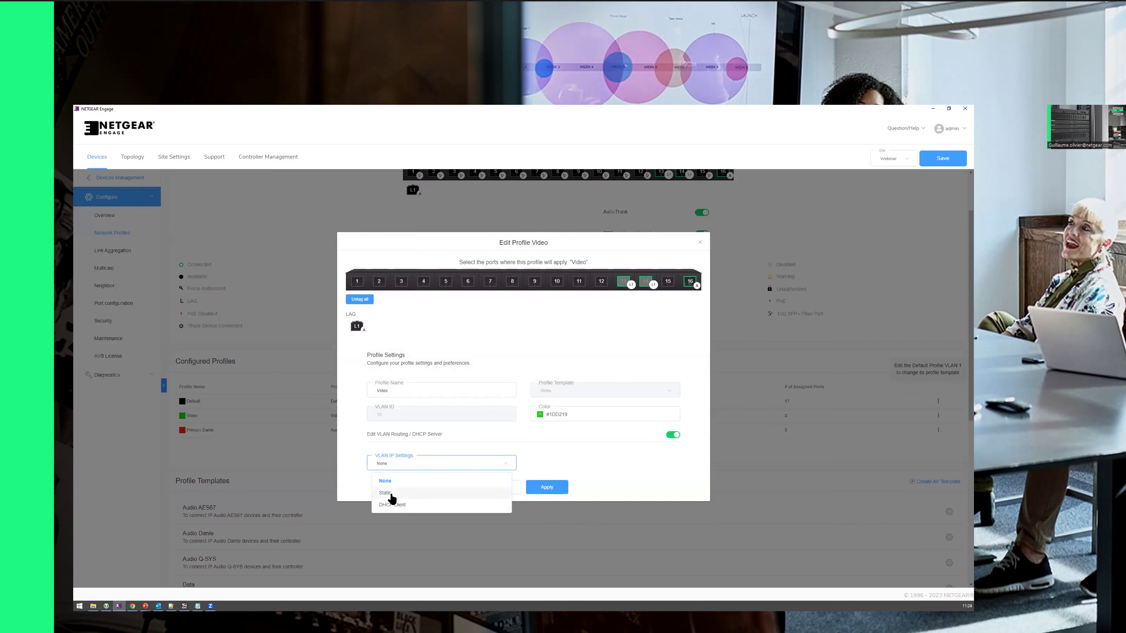
pyautogui.click(390, 494)
# Step: Enter 192.168.10.1 as the Video VLAN IP address, mask 255.255.255.0
pyautogui.click(564, 458)
pyautogui.write('192.168')
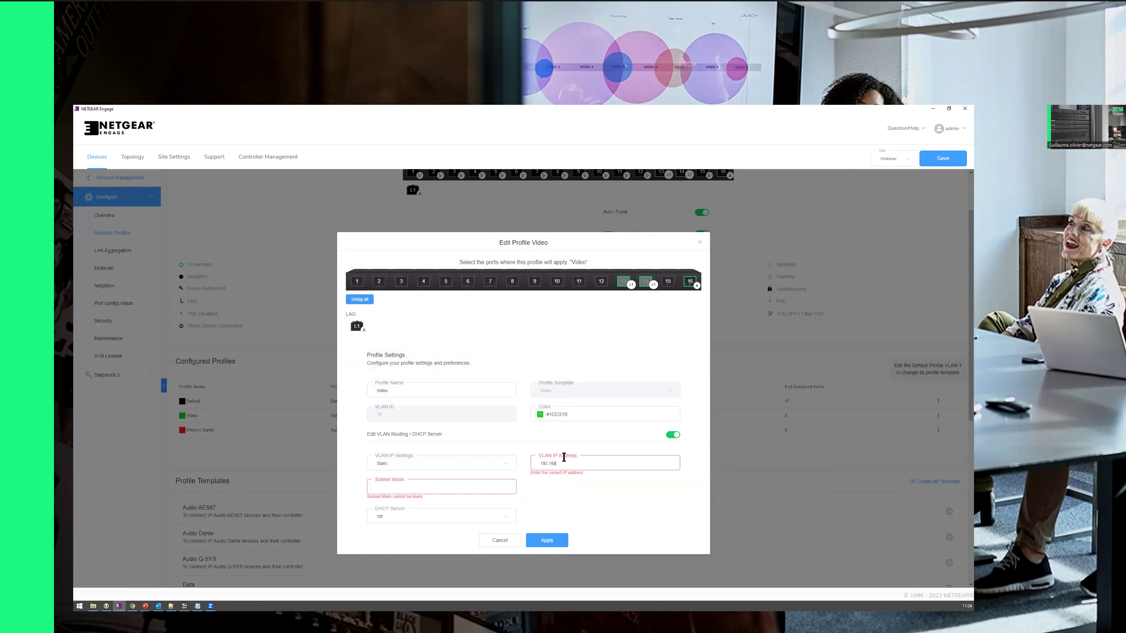
pyautogui.write('.10')
pyautogui.moveTo(563, 463); pyautogui.dragTo(559, 464)
pyautogui.click(554, 464)
pyautogui.click(571, 464)
pyautogui.write('.1')
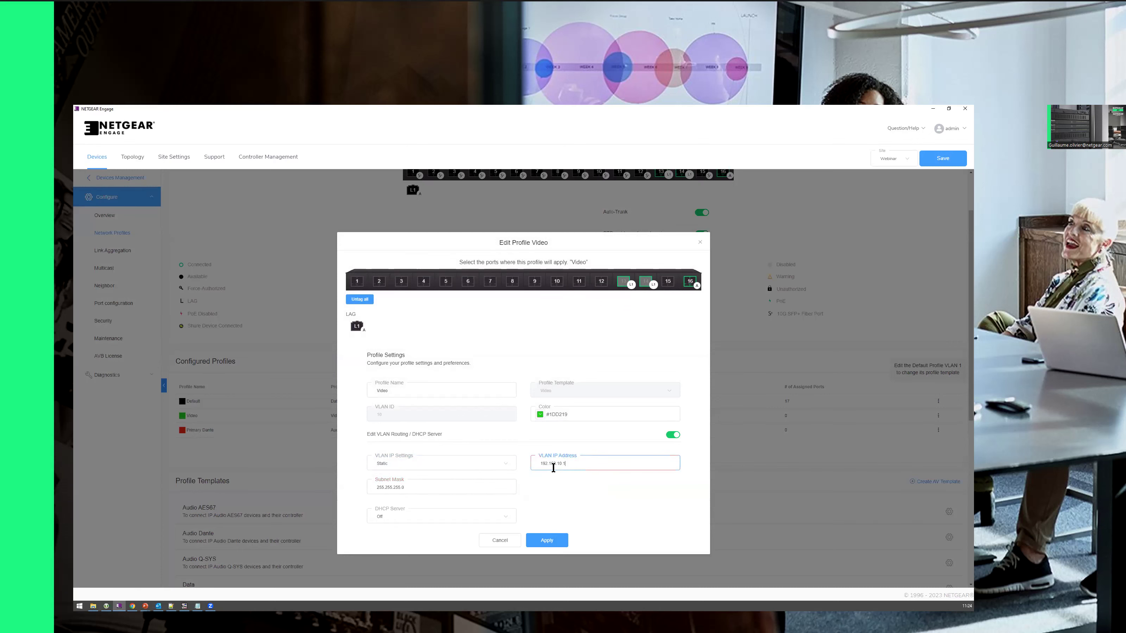
pyautogui.hotkey('alt', 'Tab')
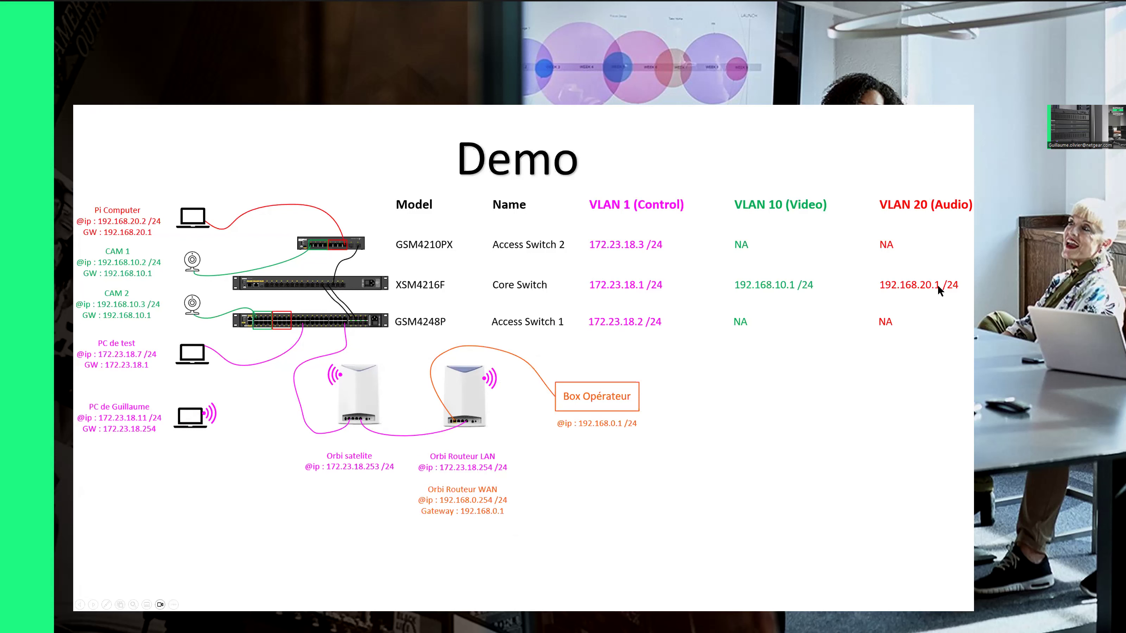
pyautogui.hotkey('alt', 'Tab')
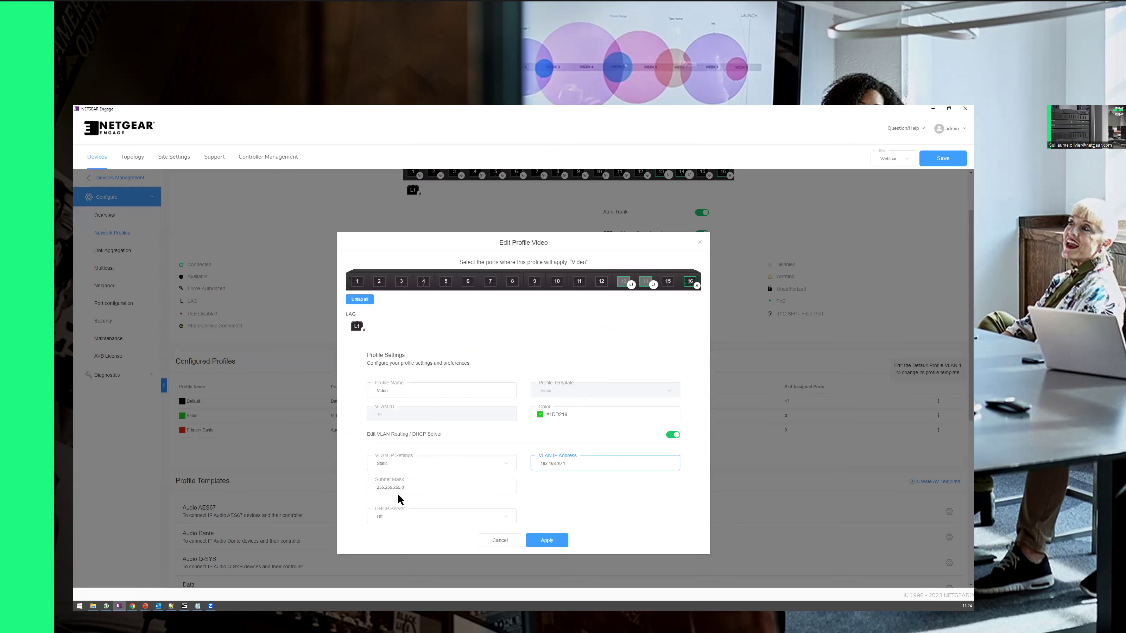
# Step: Enable a DHCP server on the Video VLAN (pool to 192.168.10.254) and save despite the DNS warning
pyautogui.click(393, 519)
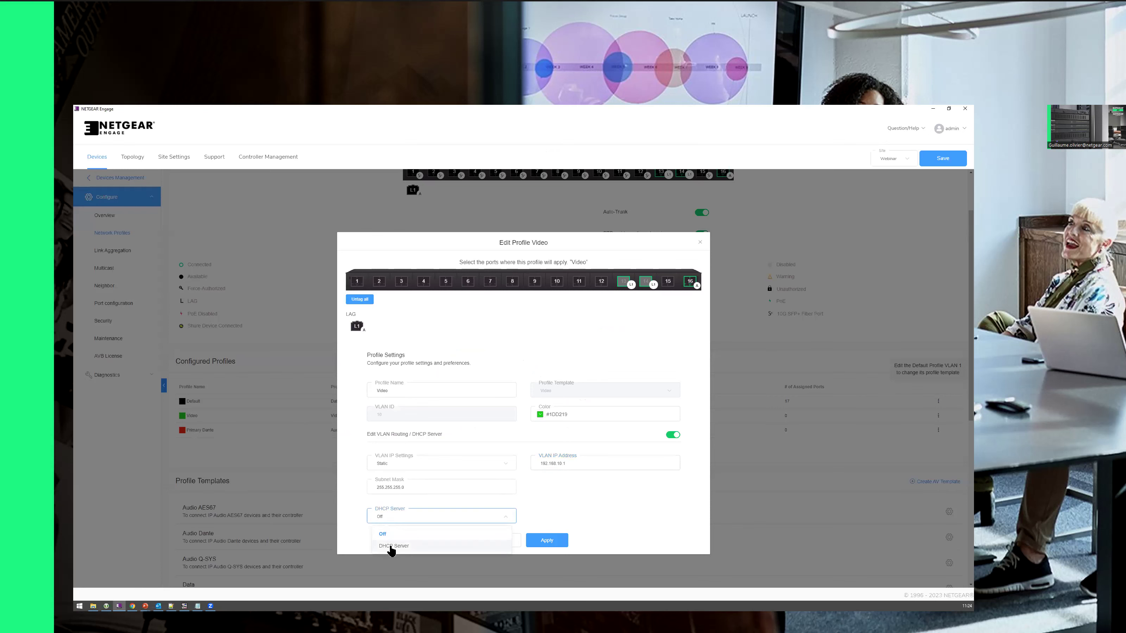
pyautogui.click(391, 550)
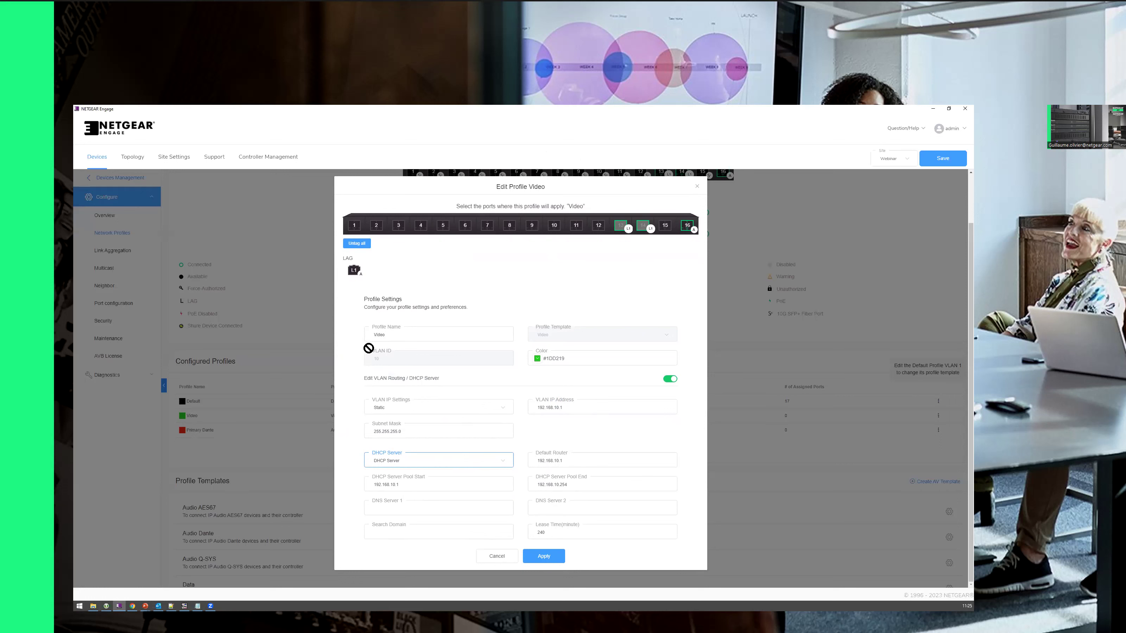
pyautogui.click(415, 486)
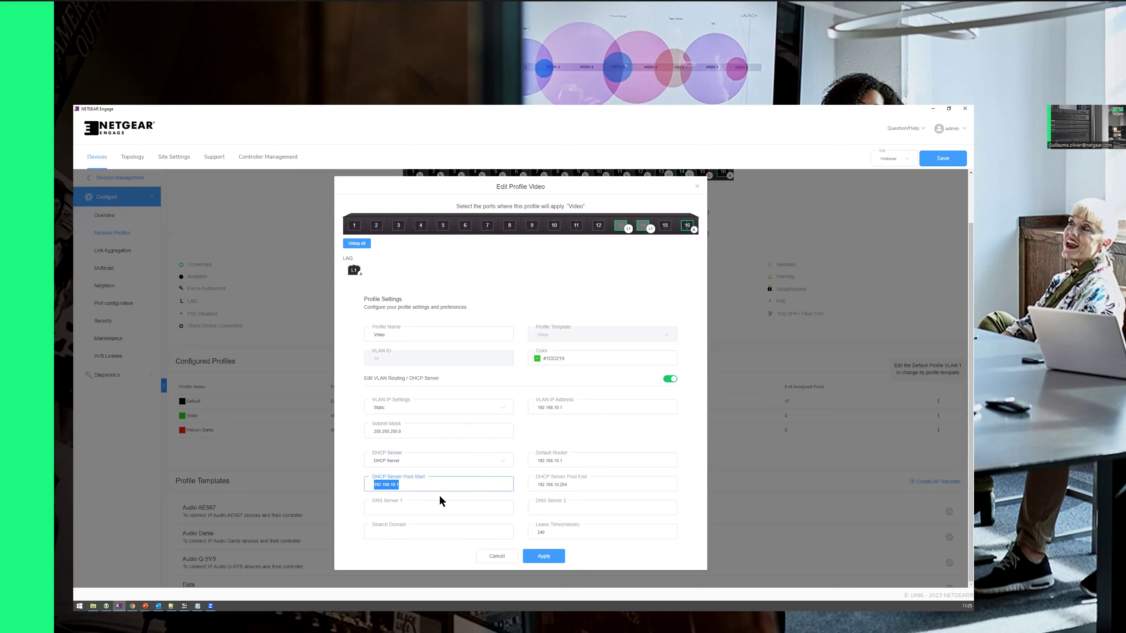
pyautogui.click(578, 486)
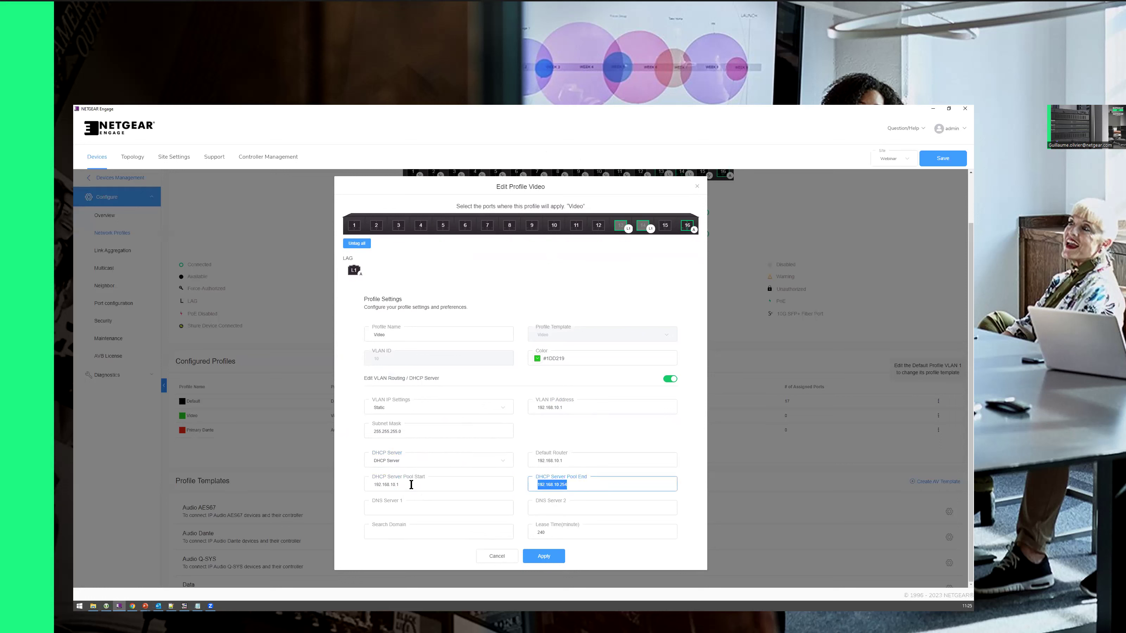
pyautogui.click(394, 488)
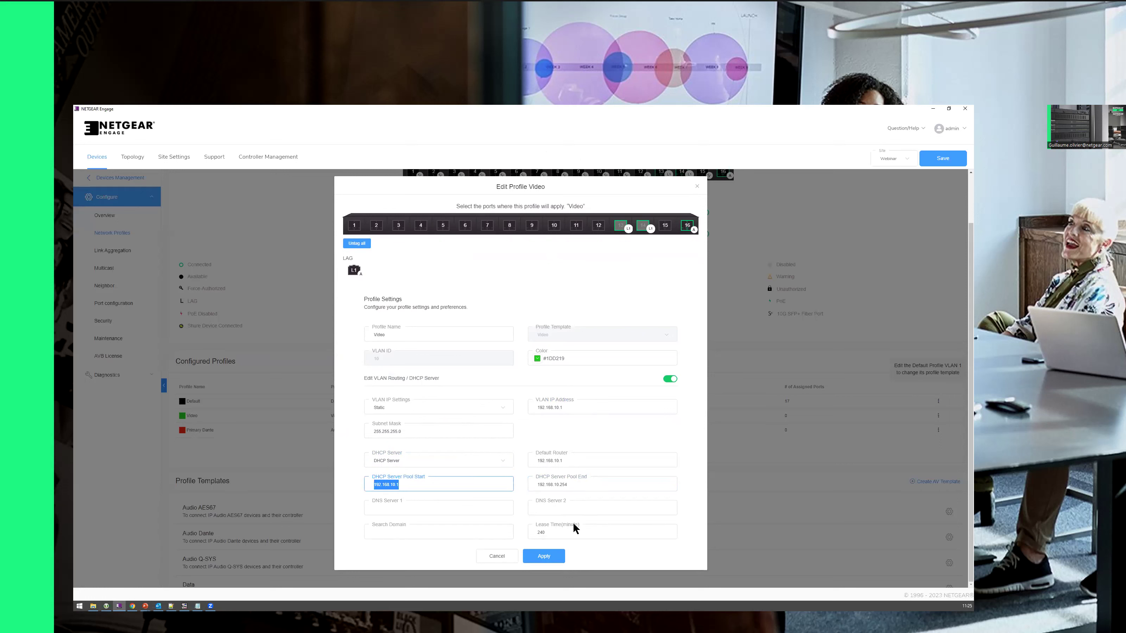
pyautogui.click(546, 560)
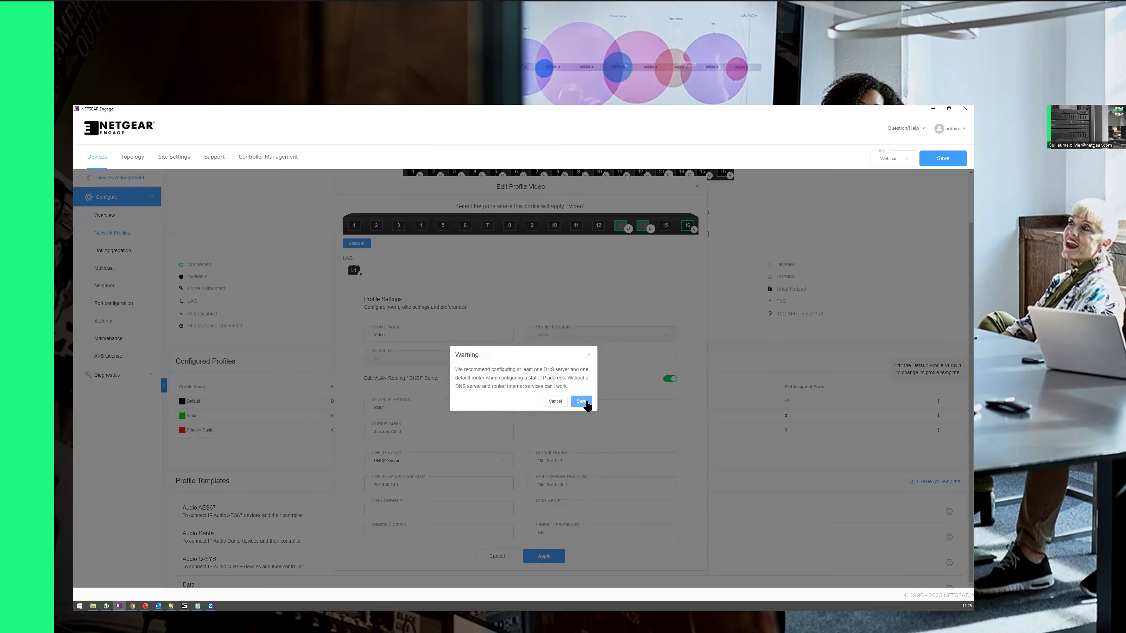
pyautogui.click(586, 401)
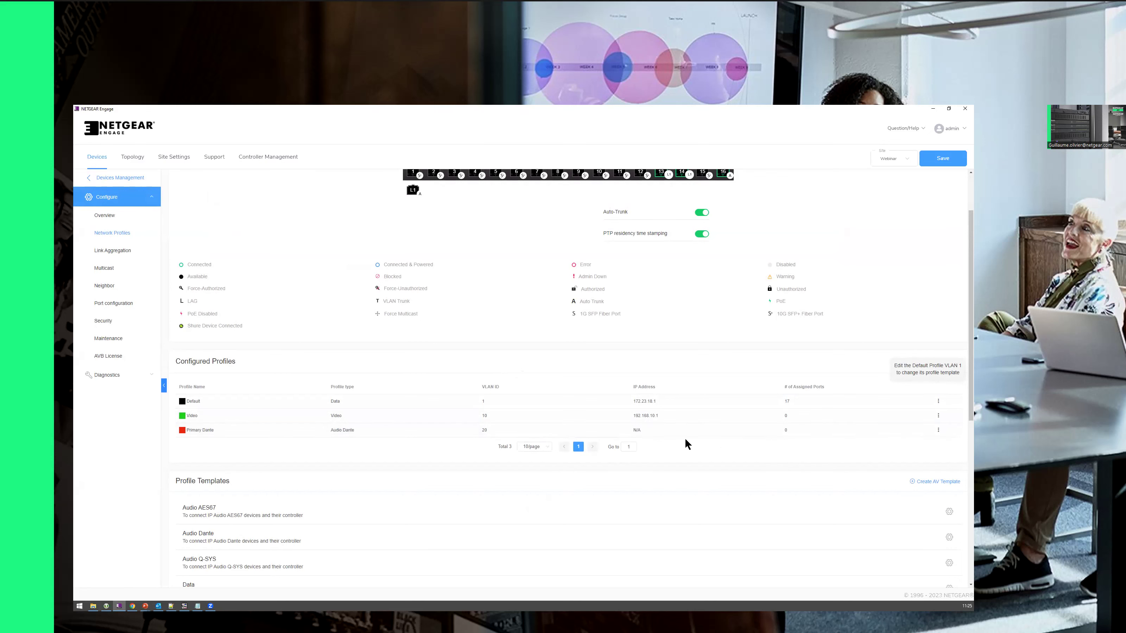
# Step: Enable VLAN routing on Primary Dante with static IP 192.168.20.1
pyautogui.click(938, 430)
pyautogui.click(924, 446)
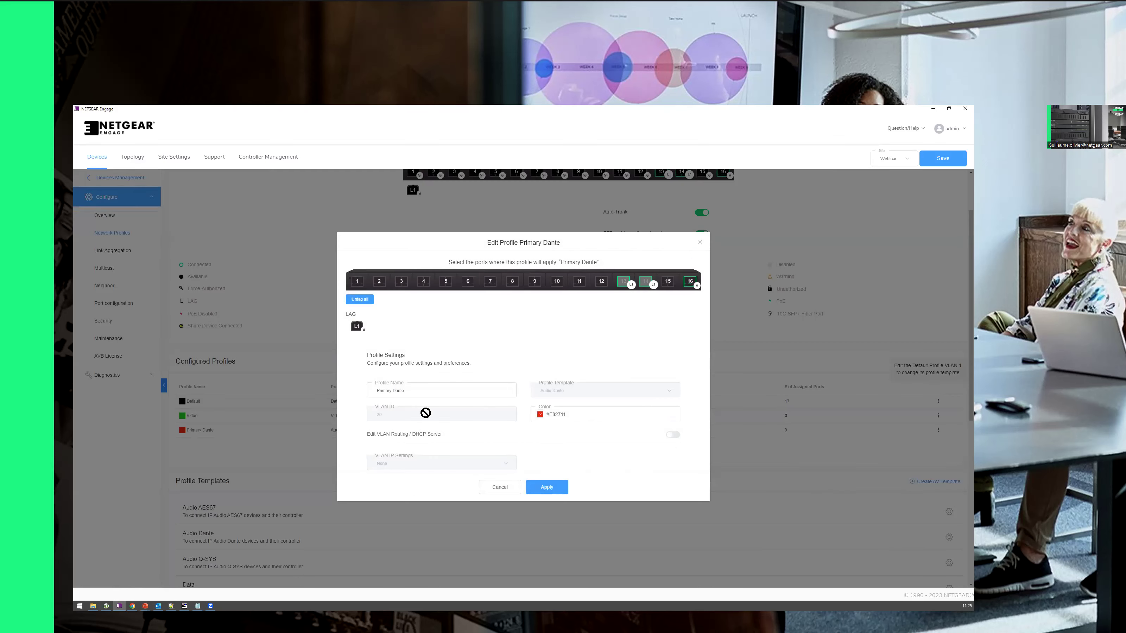
pyautogui.click(669, 436)
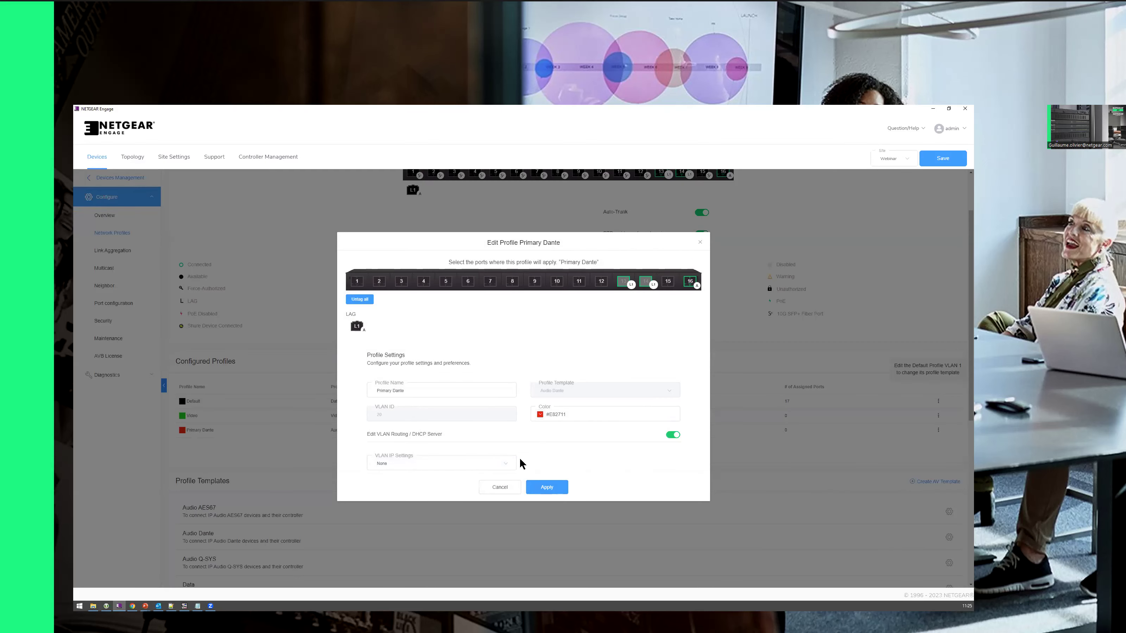
pyautogui.click(469, 464)
pyautogui.click(397, 493)
pyautogui.click(596, 464)
pyautogui.write('192')
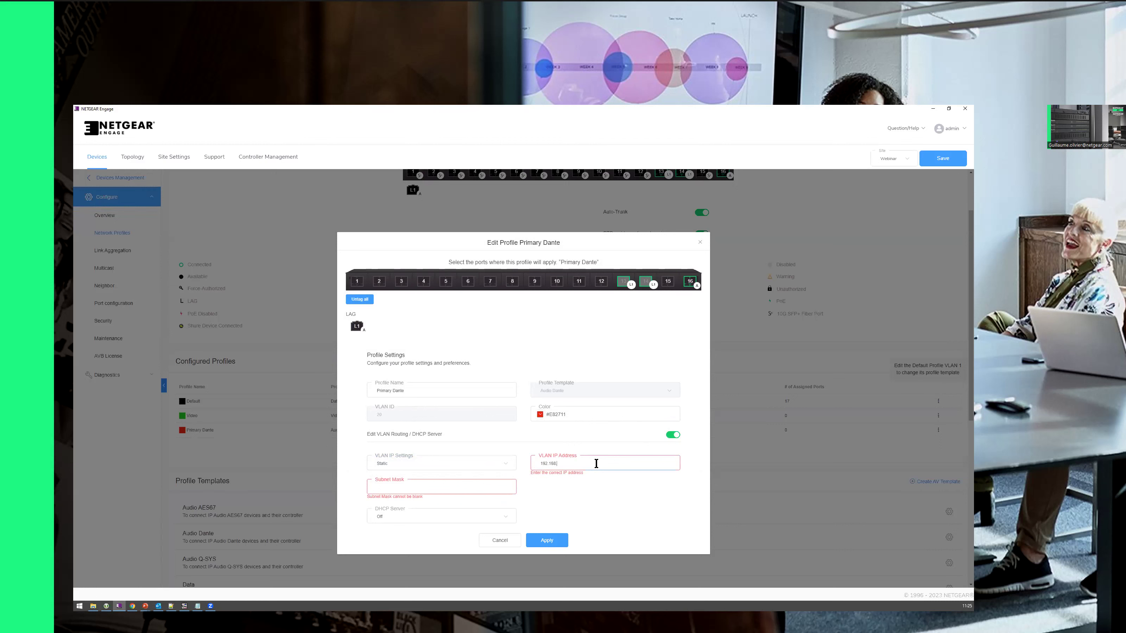
pyautogui.write('.168.20.1')
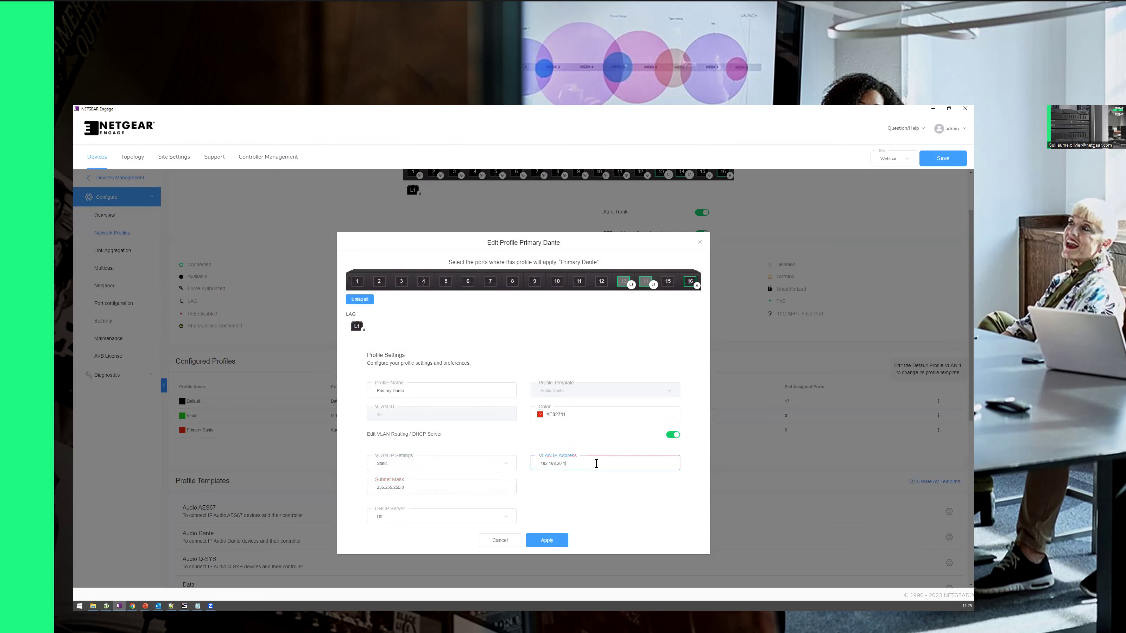
# Step: Enable a DHCP server on Primary Dante and save despite the missing DNS server warning
pyautogui.click(397, 522)
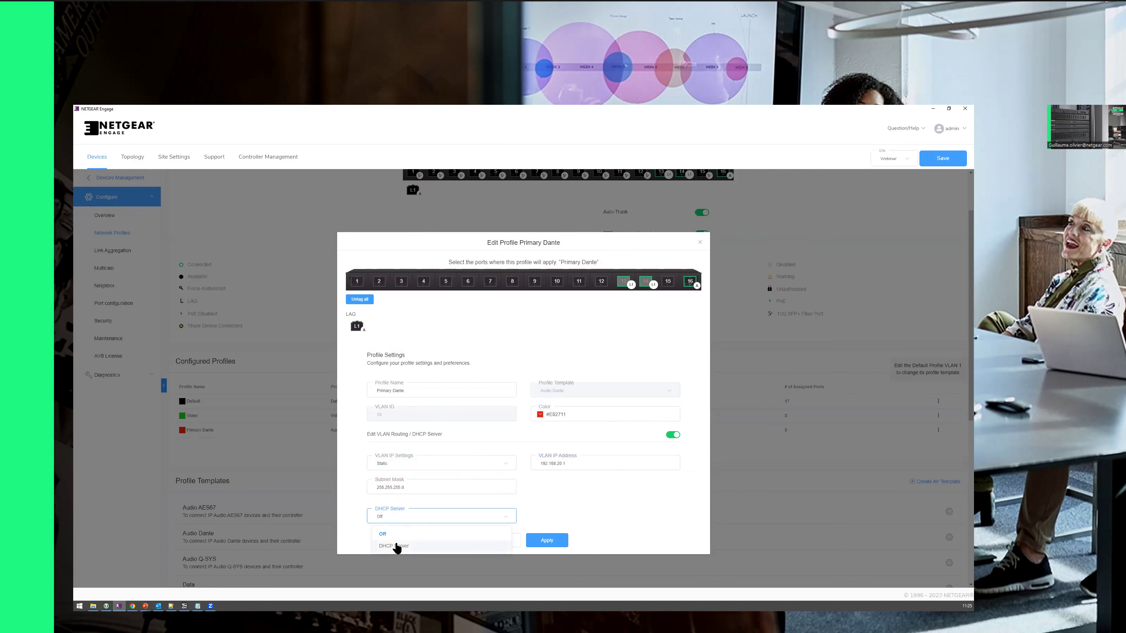
pyautogui.click(394, 545)
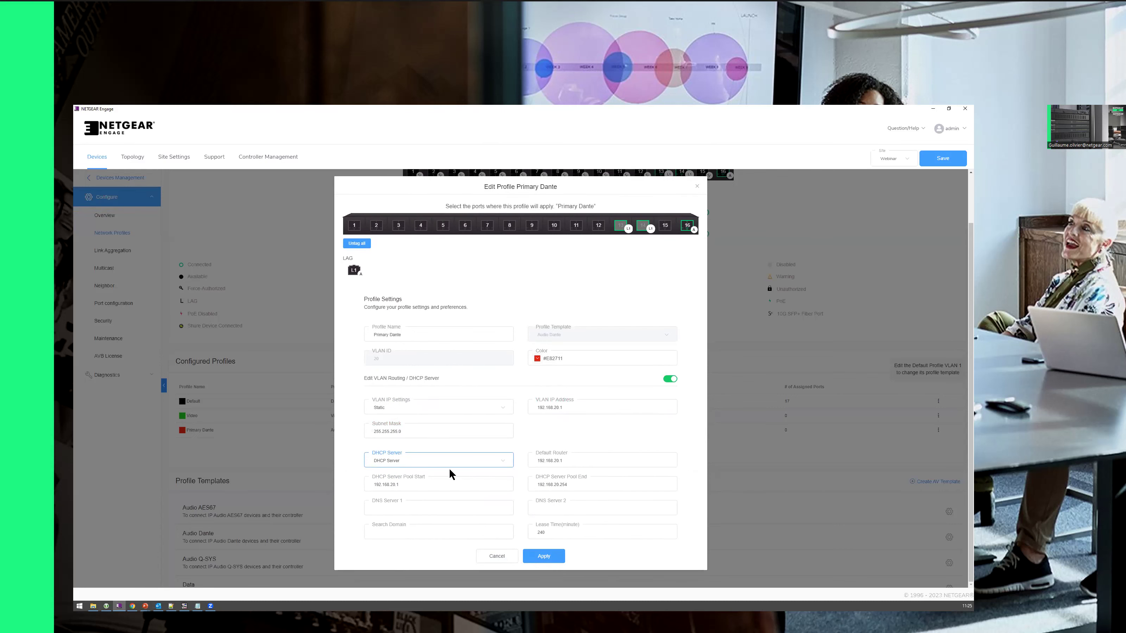
pyautogui.click(450, 510)
pyautogui.press('Tab')
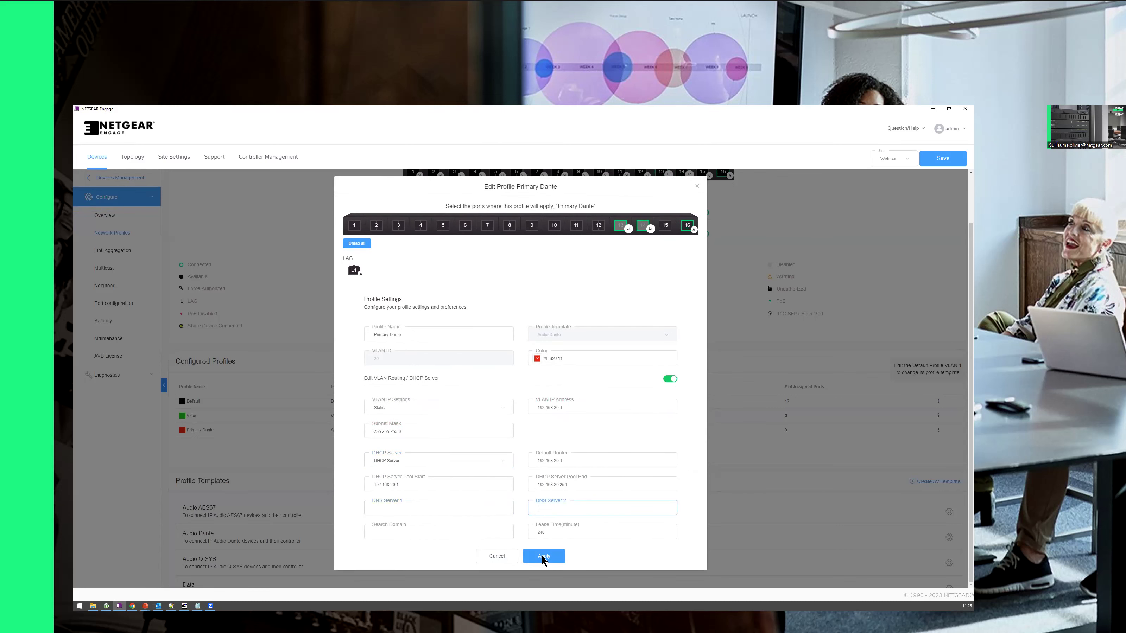
pyautogui.click(538, 558)
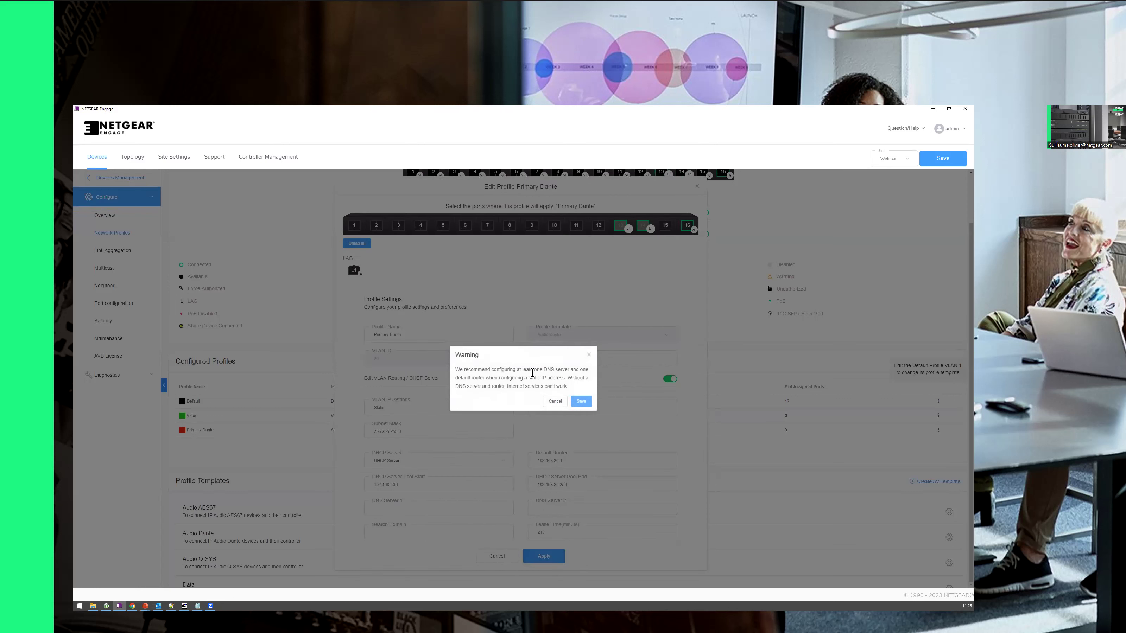
pyautogui.moveTo(461, 356); pyautogui.dragTo(472, 356)
pyautogui.moveTo(524, 386); pyautogui.dragTo(568, 386)
pyautogui.click(582, 402)
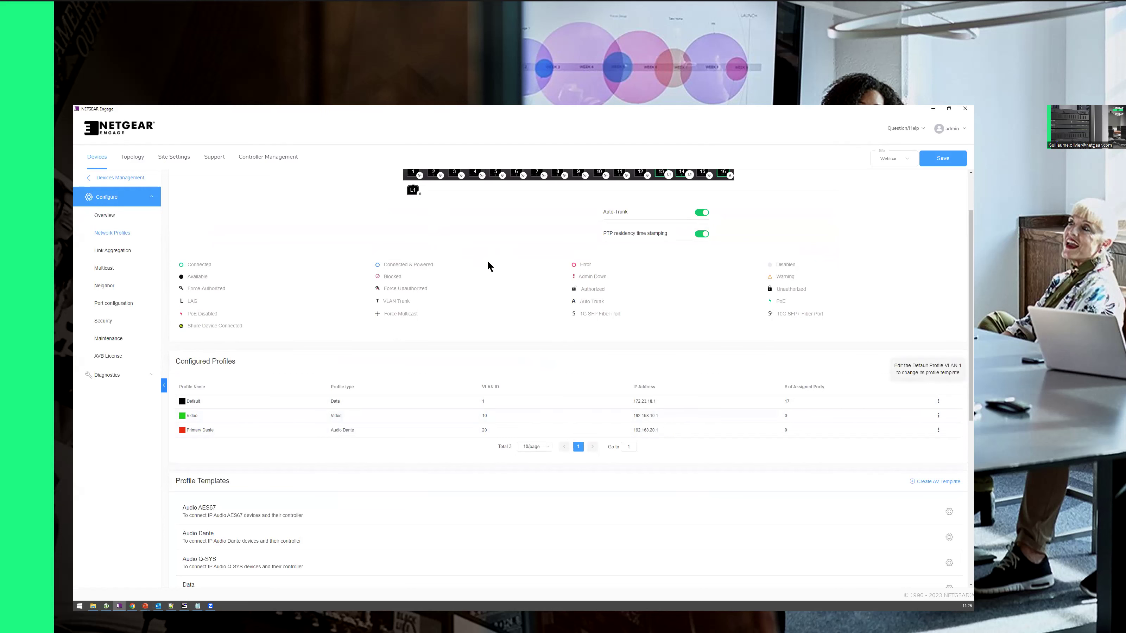
pyautogui.scroll(-3, 381, 525)
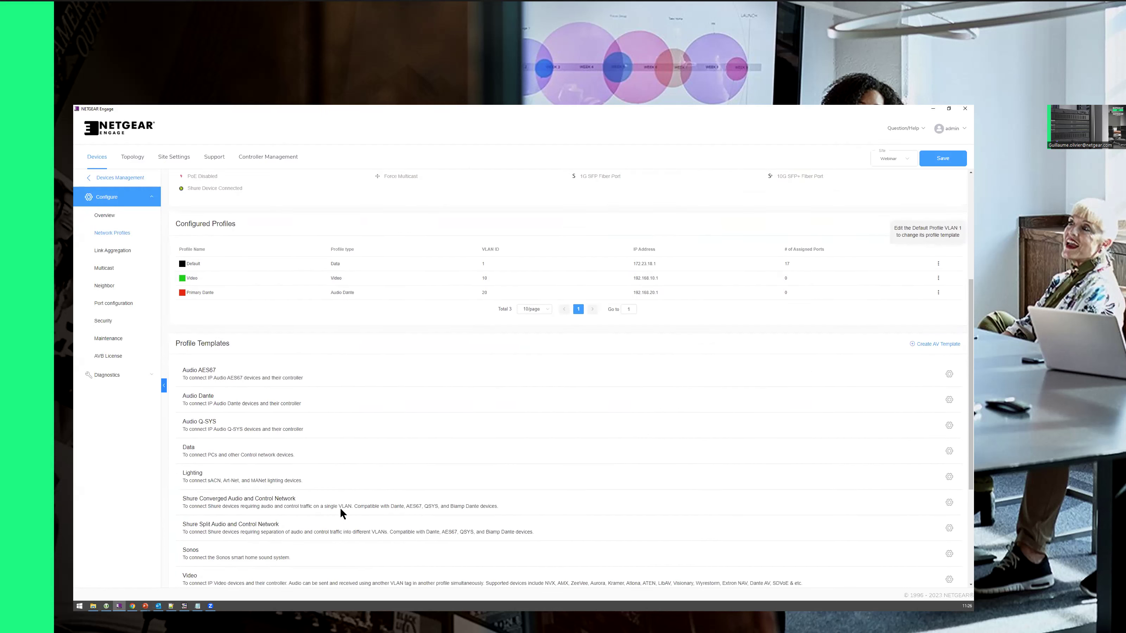
pyautogui.scroll(5, 339, 511)
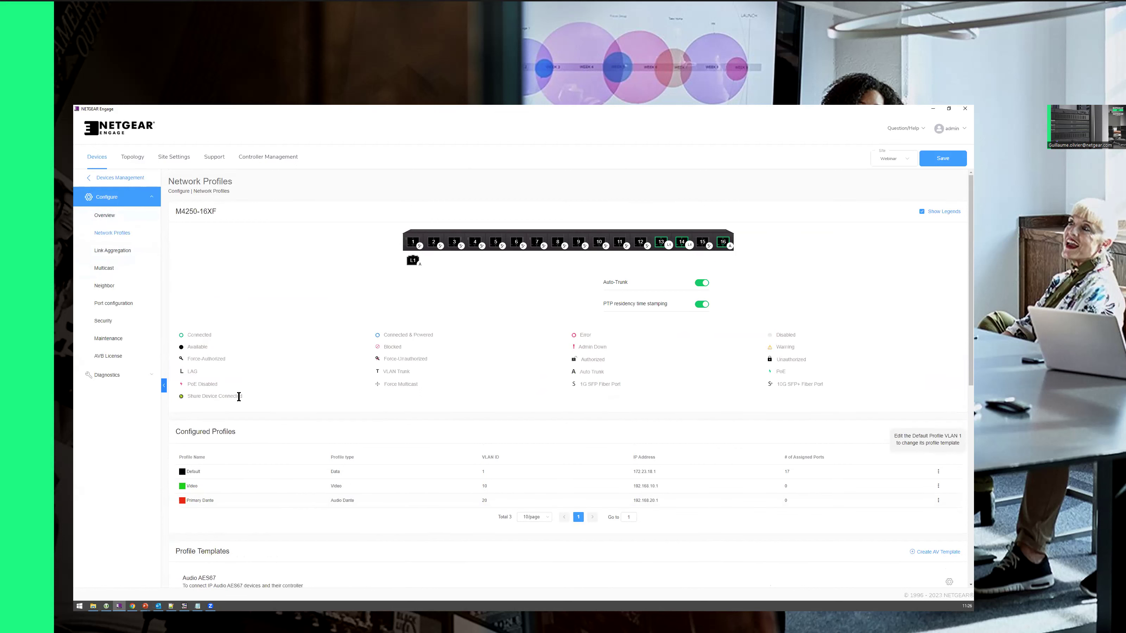
# Step: Launch Command Prompt and run ipconfig to list the laptop's network adapters
pyautogui.click(79, 606)
pyautogui.write('cmd')
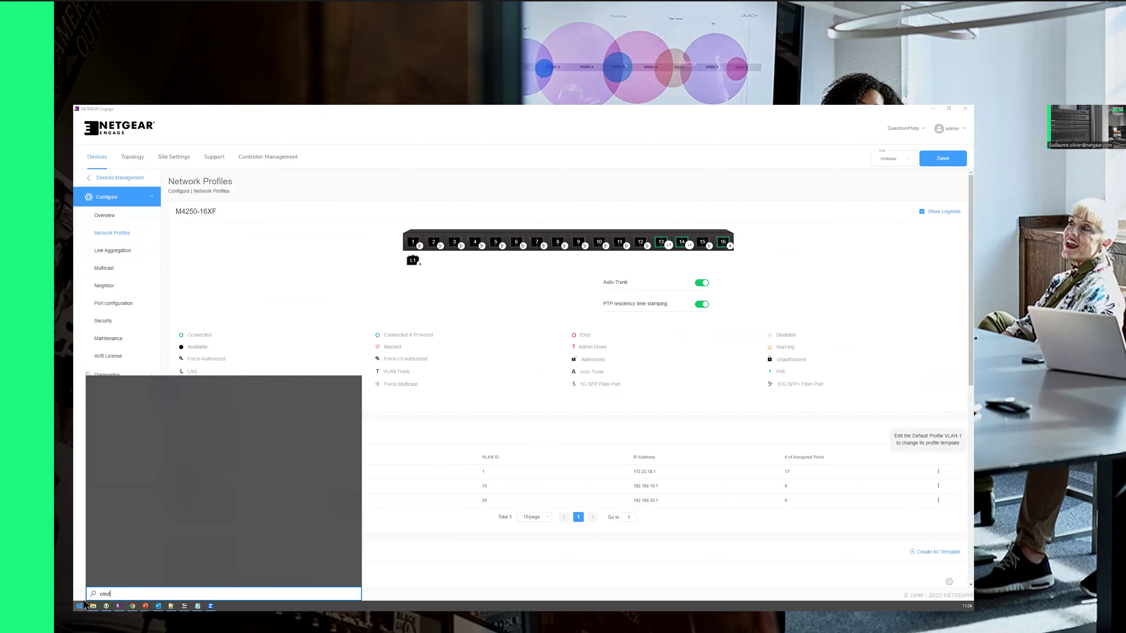
pyautogui.press('Return')
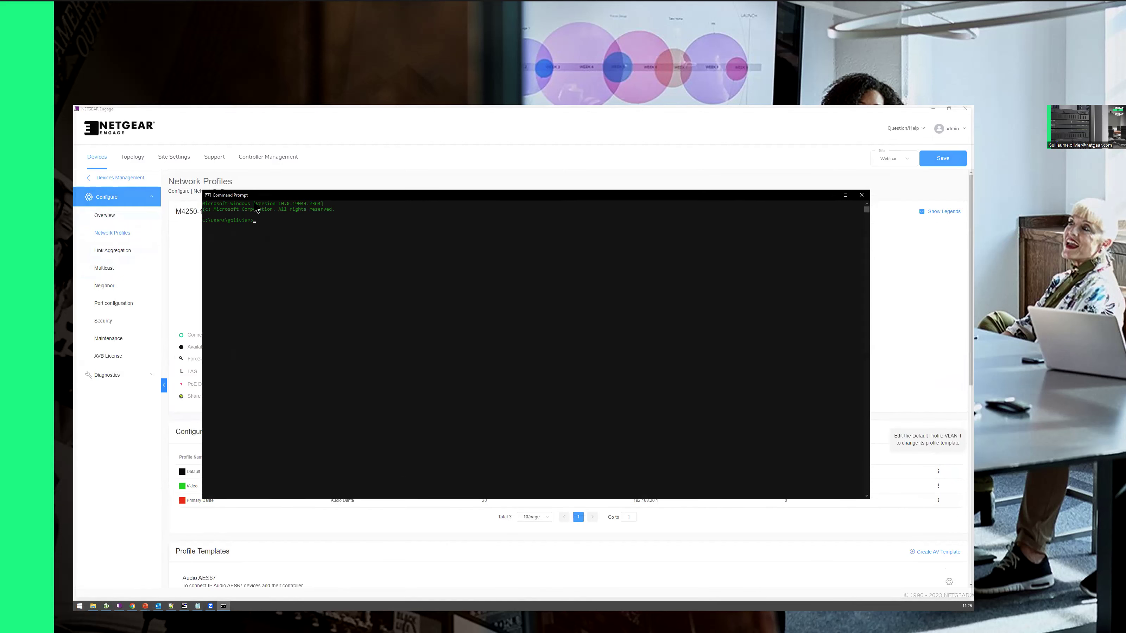
pyautogui.click(297, 367)
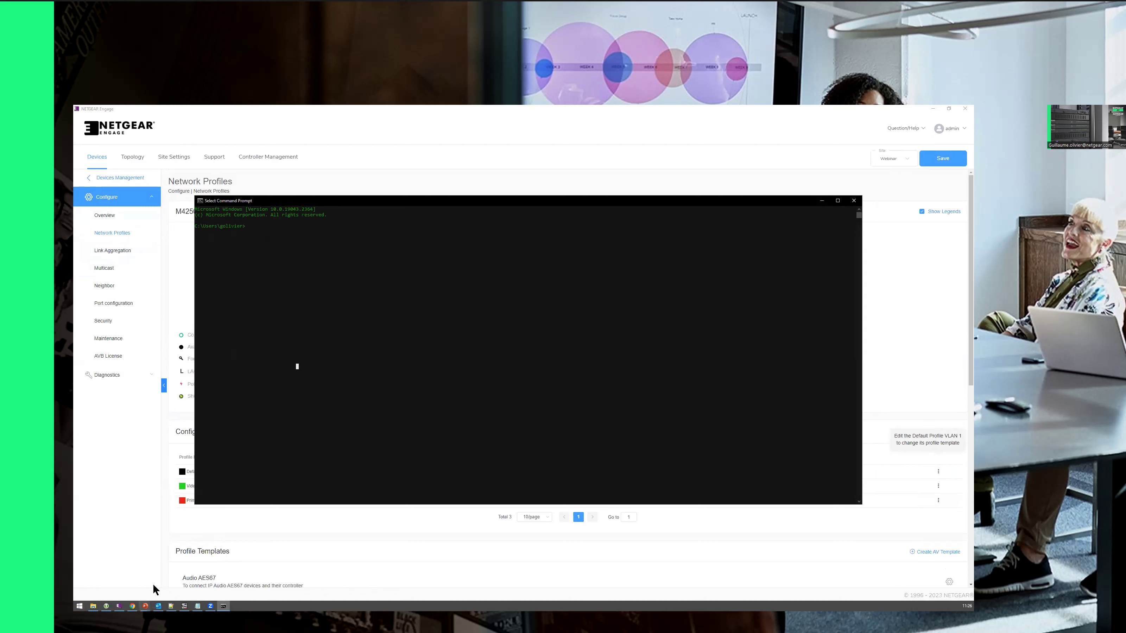
pyautogui.write('ipconfig')
pyautogui.press('Return')
# Step: Highlight the Wi-Fi IPv4 172.23.18.11 and gateway 172.23.18.254, then show the Demo slide
pyautogui.click(421, 417)
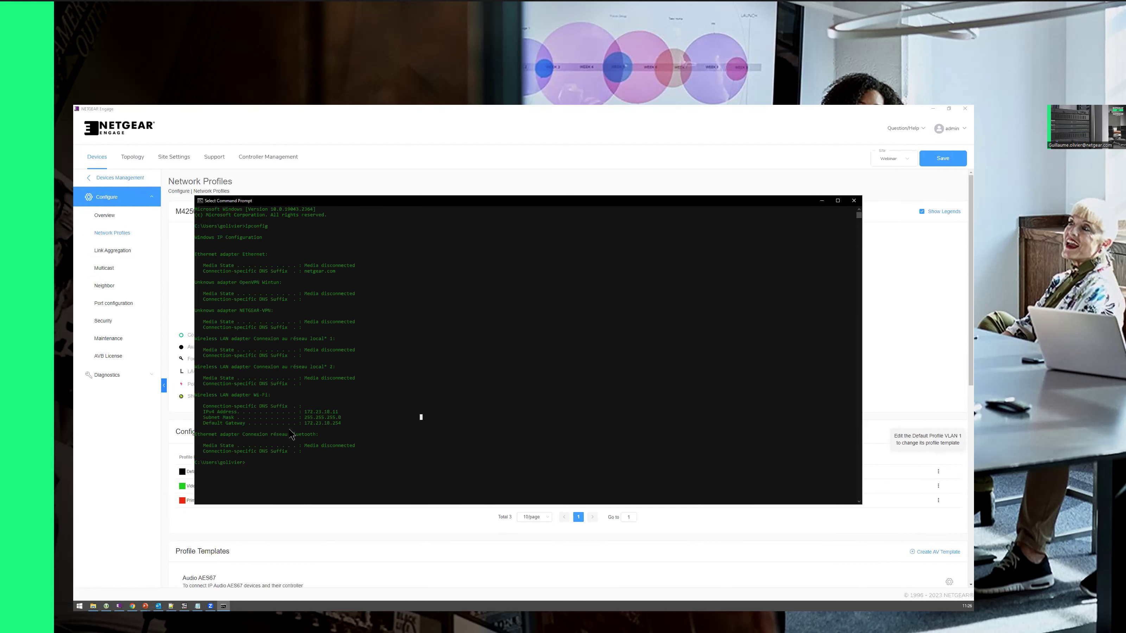
pyautogui.moveTo(319, 411); pyautogui.dragTo(342, 412)
pyautogui.click(331, 428)
pyautogui.moveTo(308, 423); pyautogui.dragTo(338, 424)
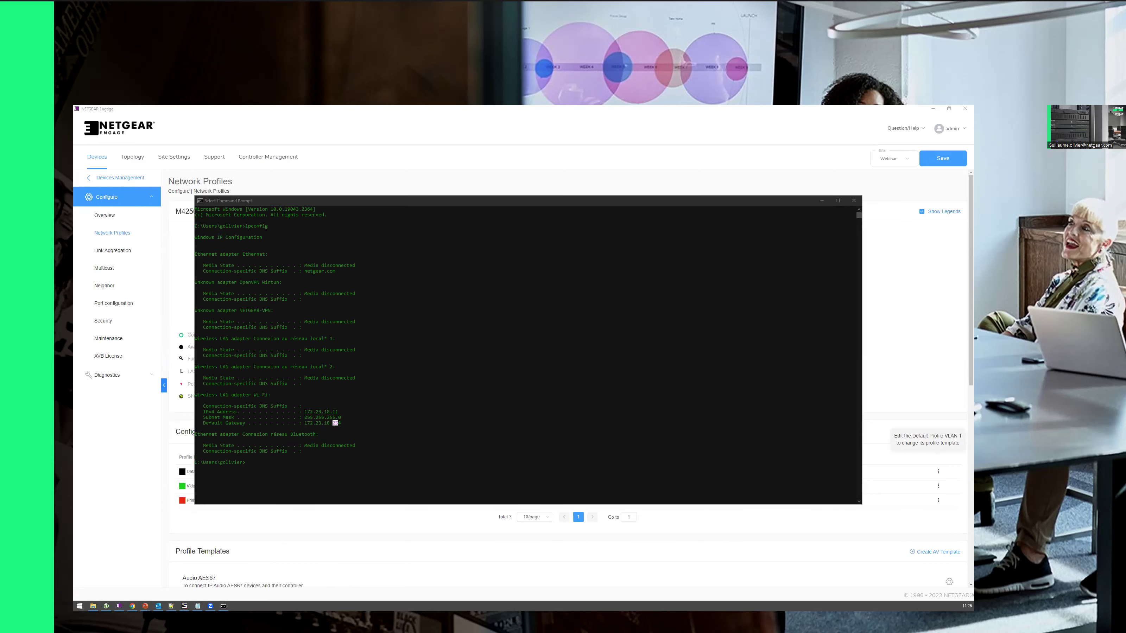
pyautogui.hotkey('alt', 'Tab')
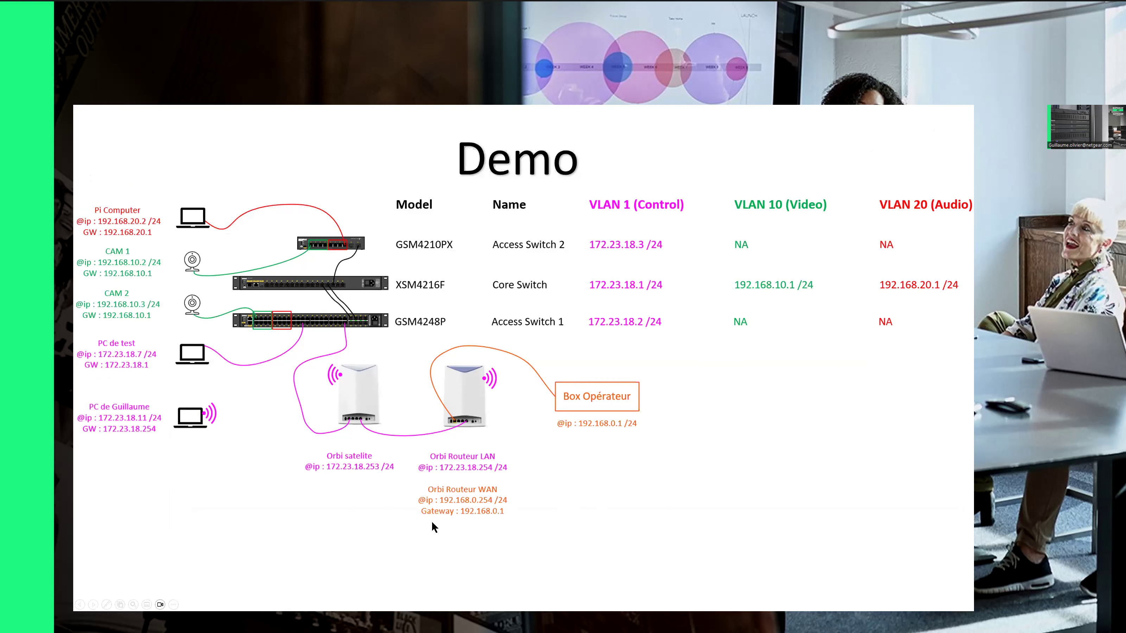
# Step: Compare the Demo diagram slide with the ipconfig console, then bring up the Start menu
pyautogui.hotkey('alt', 'Tab')
pyautogui.click(284, 468)
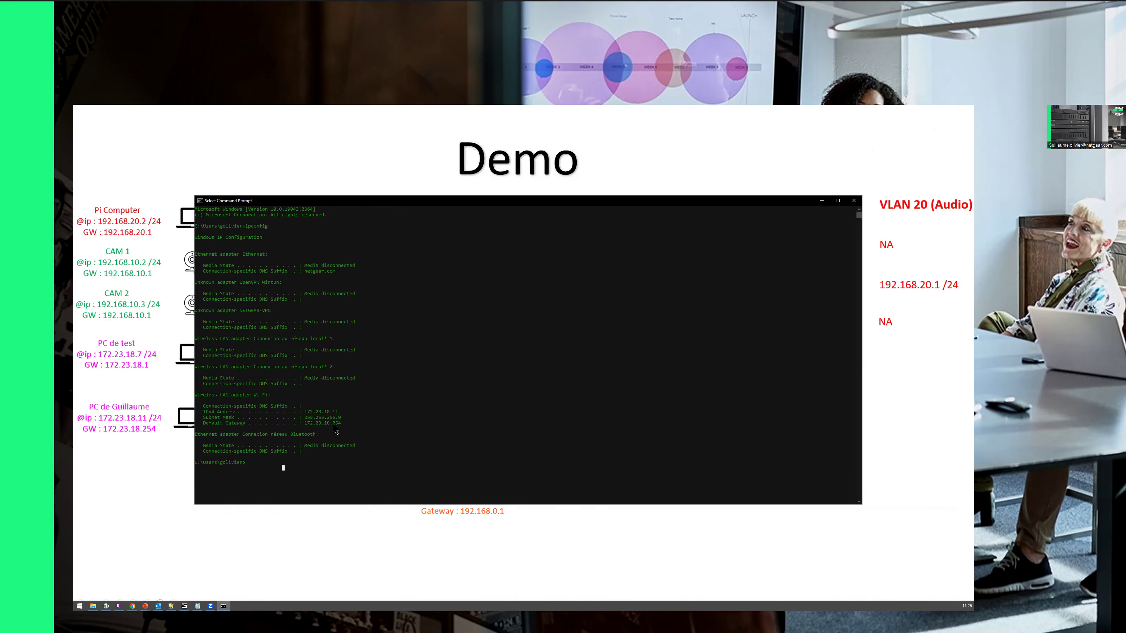
pyautogui.click(165, 482)
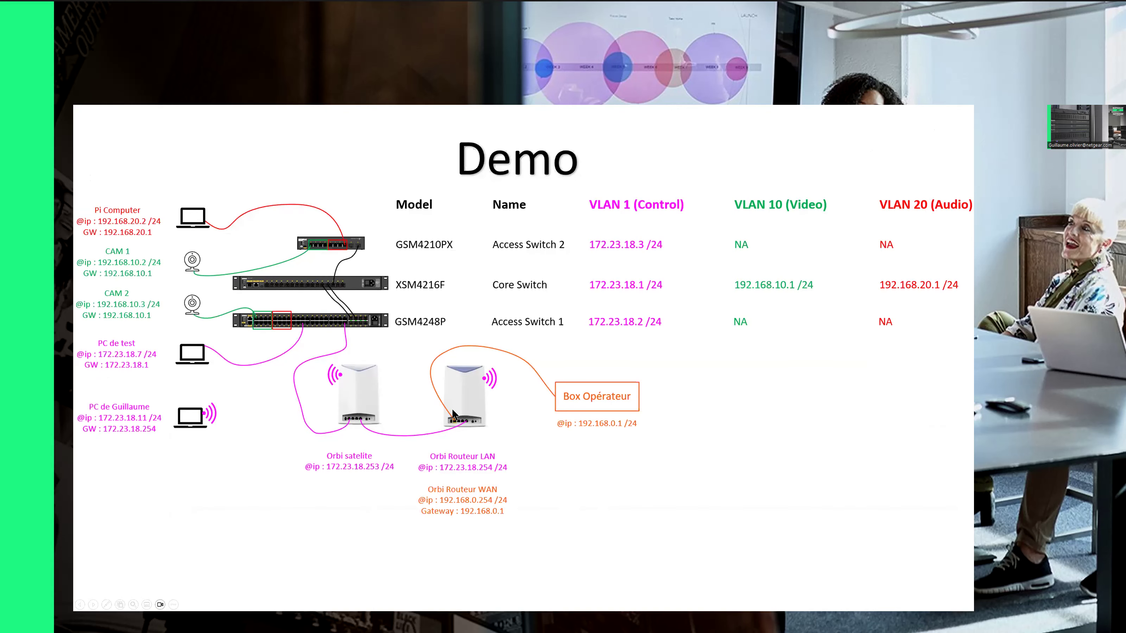
pyautogui.hotkey('alt', 'Tab')
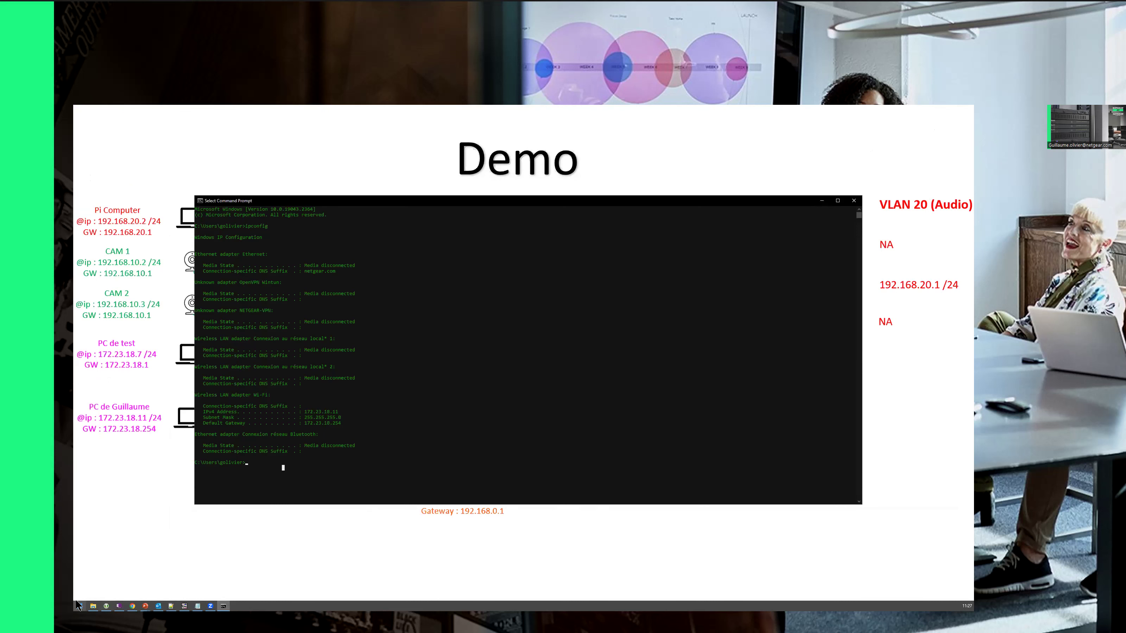
pyautogui.click(78, 606)
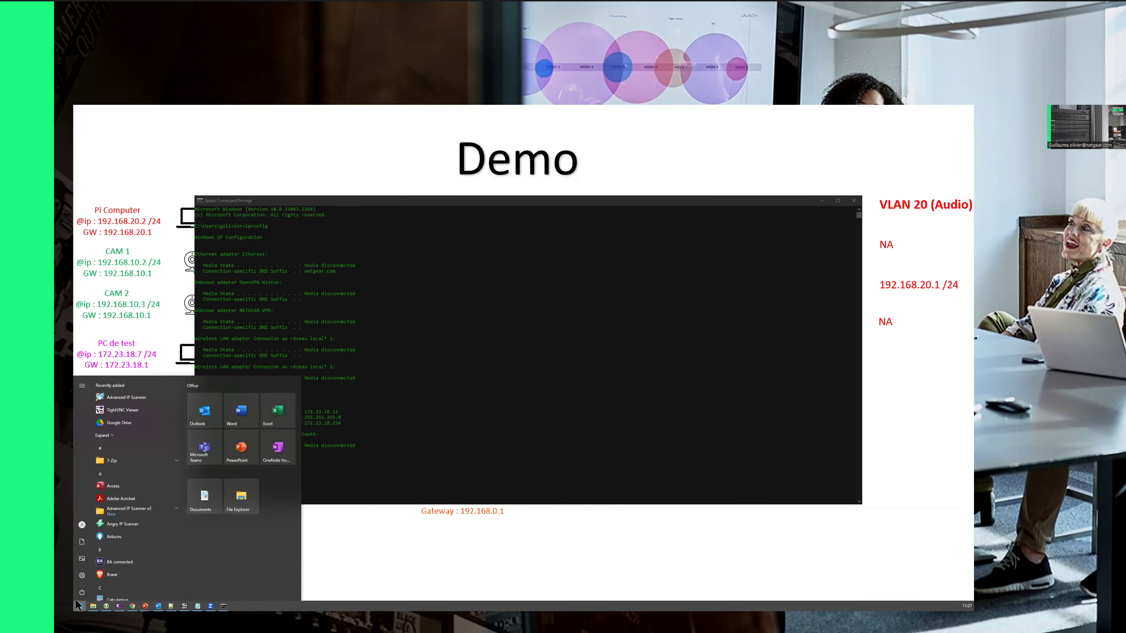
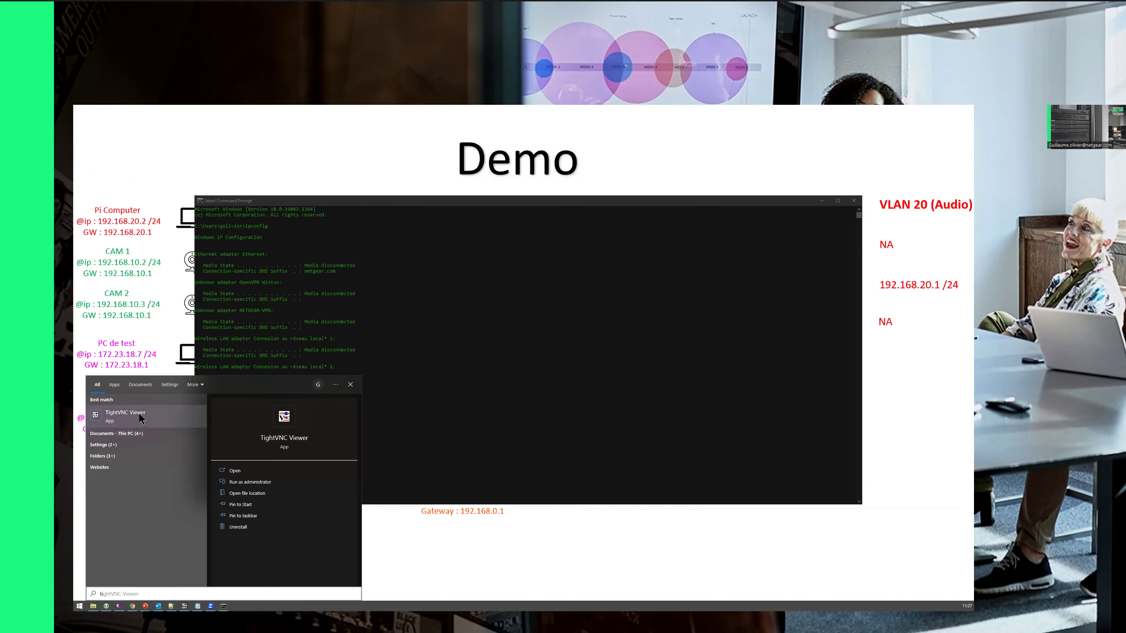
# Step: Launch TightVNC Viewer and connect to the test PC at 172.23.18.7 using its password
pyautogui.click(141, 418)
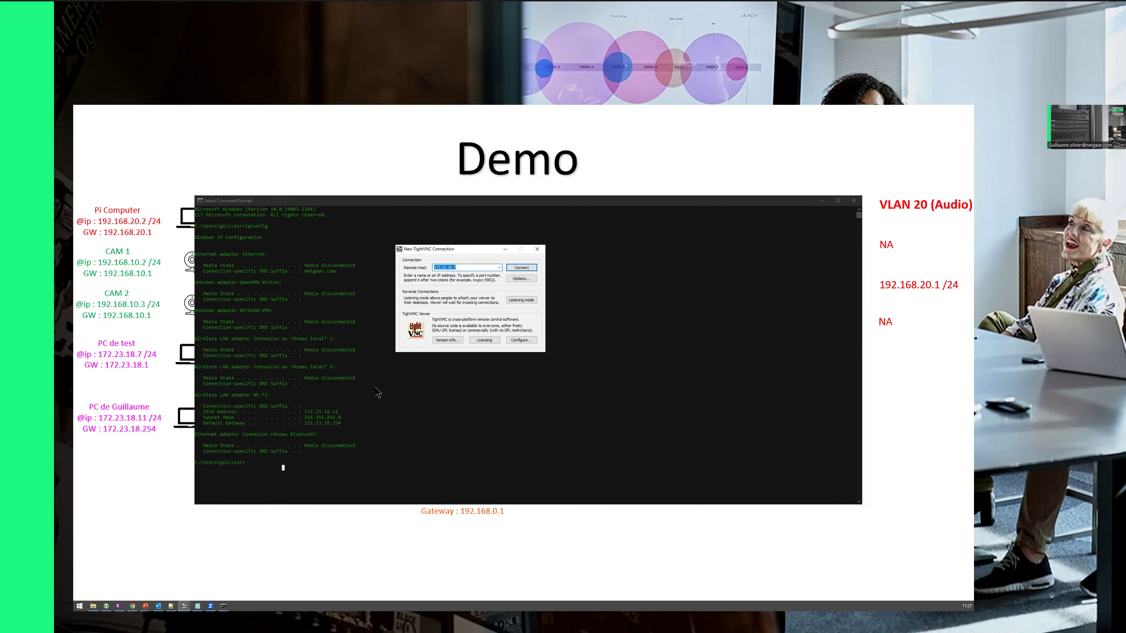
pyautogui.click(500, 268)
pyautogui.click(452, 274)
pyautogui.click(527, 268)
pyautogui.click(527, 267)
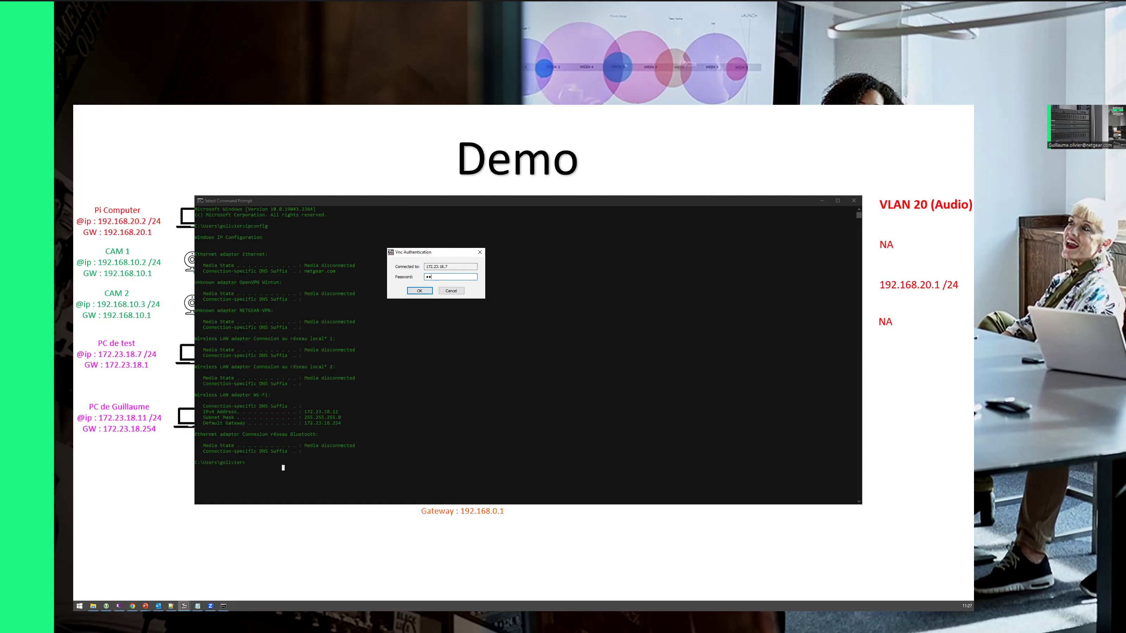
pyautogui.press('Return')
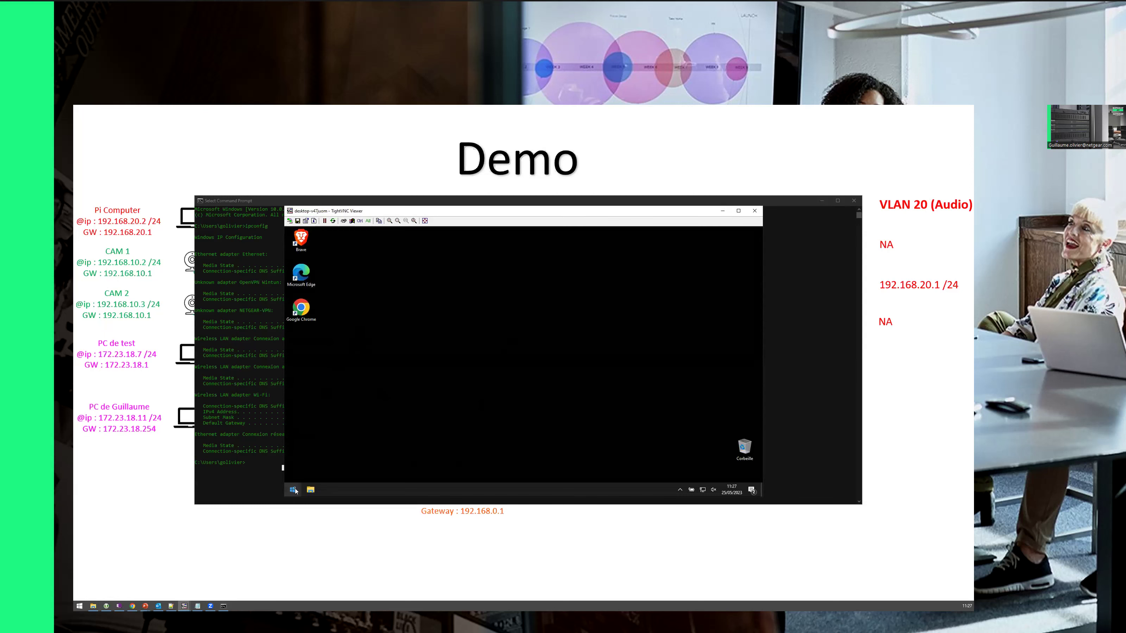
# Step: Run ipconfig in a Command Prompt on the remote test PC
pyautogui.click(292, 490)
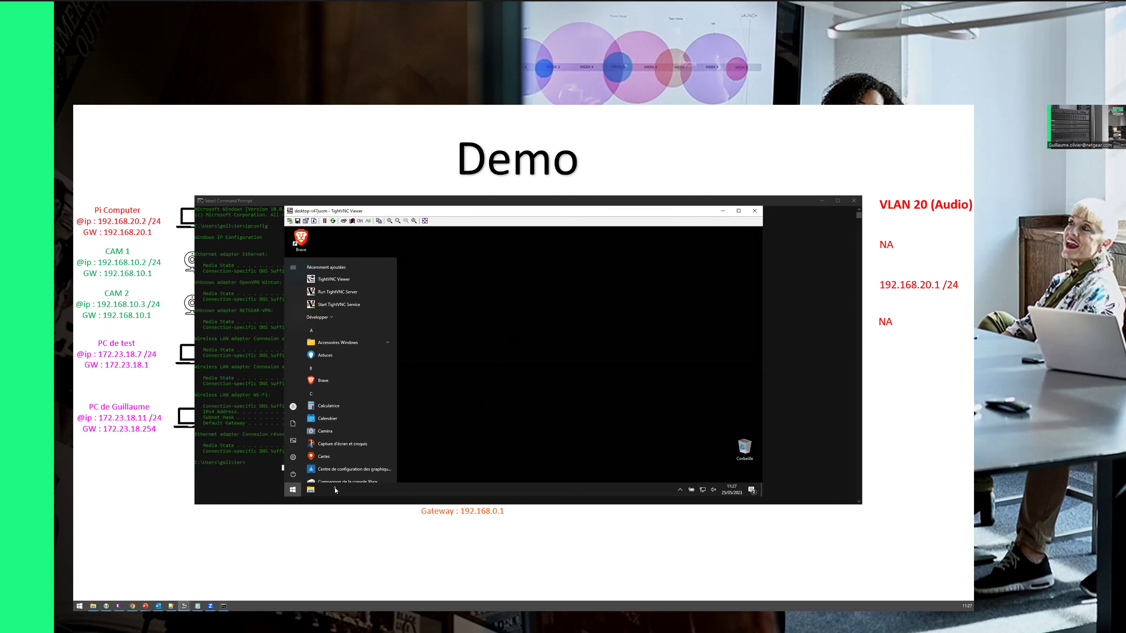
pyautogui.write('cmd')
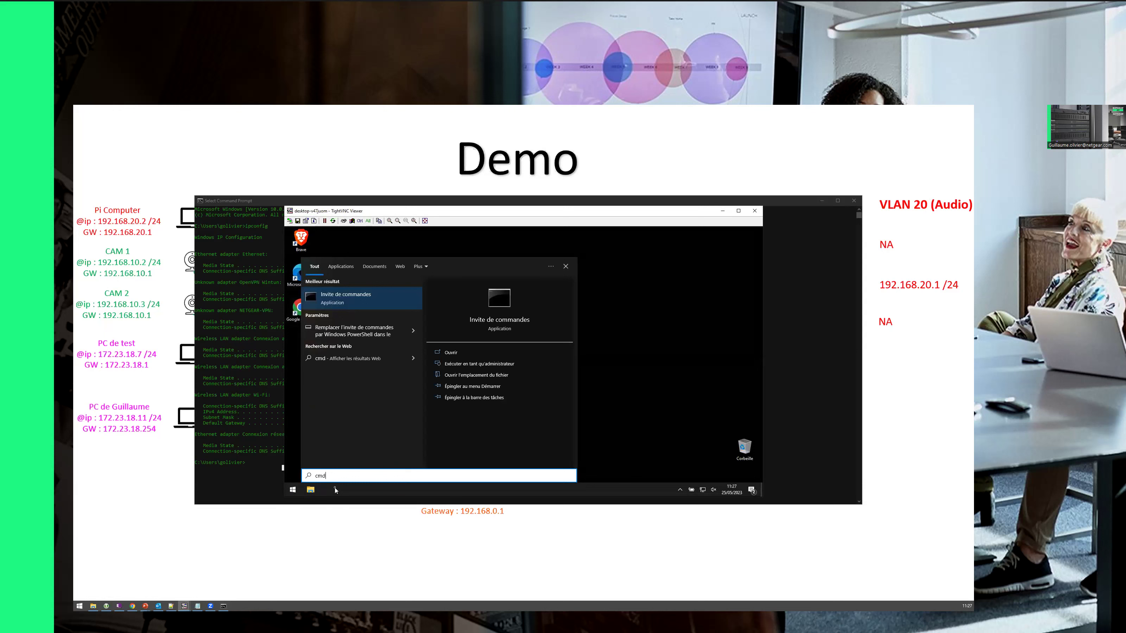
pyautogui.press('Return')
pyautogui.write('ipconfig')
pyautogui.press('Return')
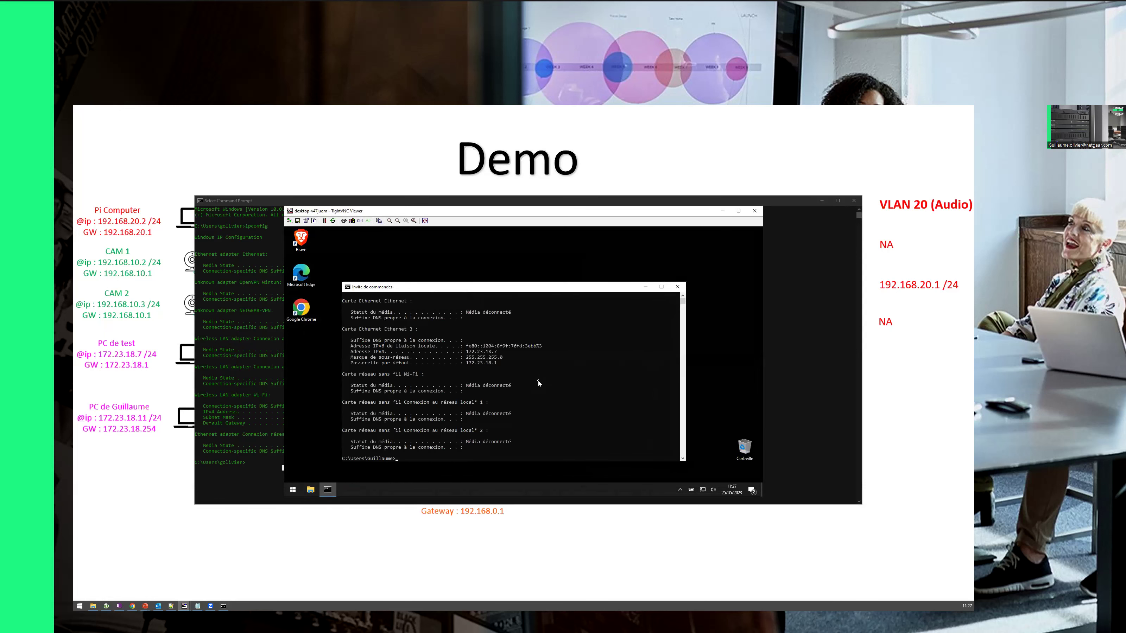
# Step: Highlight the remote PC's gateway 172.23.18.1 and compare it with the Demo network slide
pyautogui.moveTo(477, 369); pyautogui.dragTo(497, 381)
pyautogui.click(481, 386)
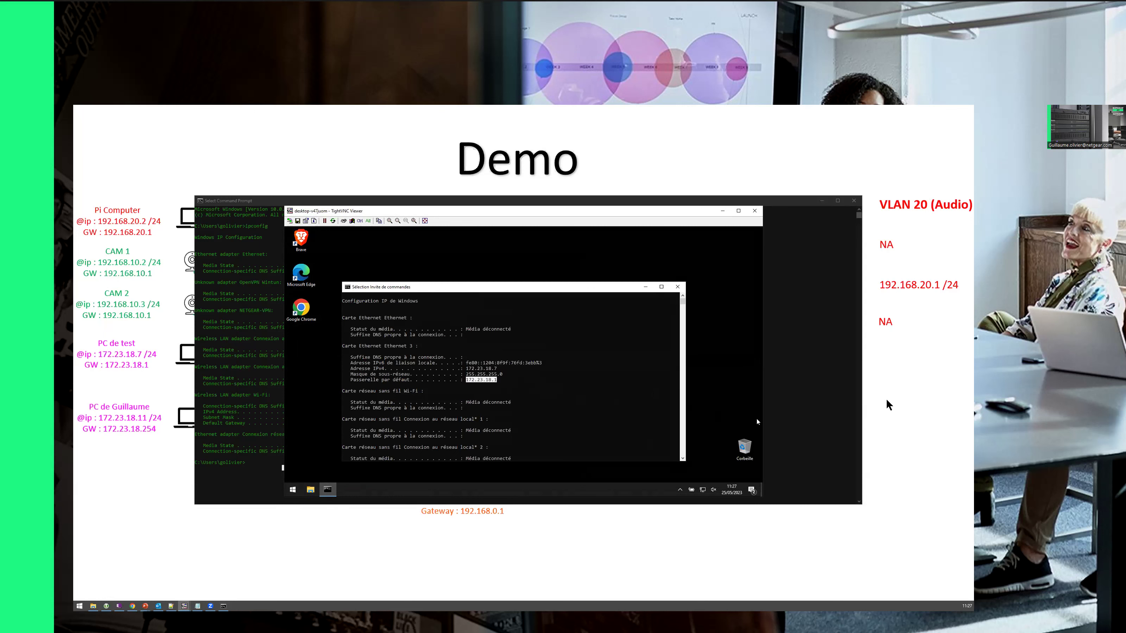
pyautogui.click(887, 401)
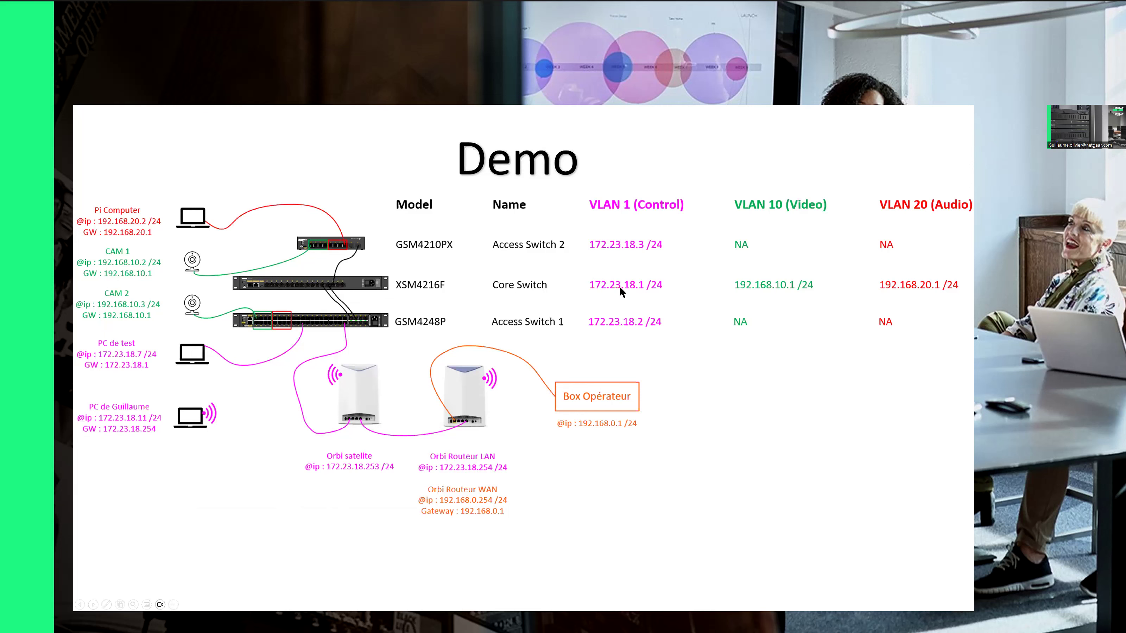
pyautogui.hotkey('alt', 'Tab')
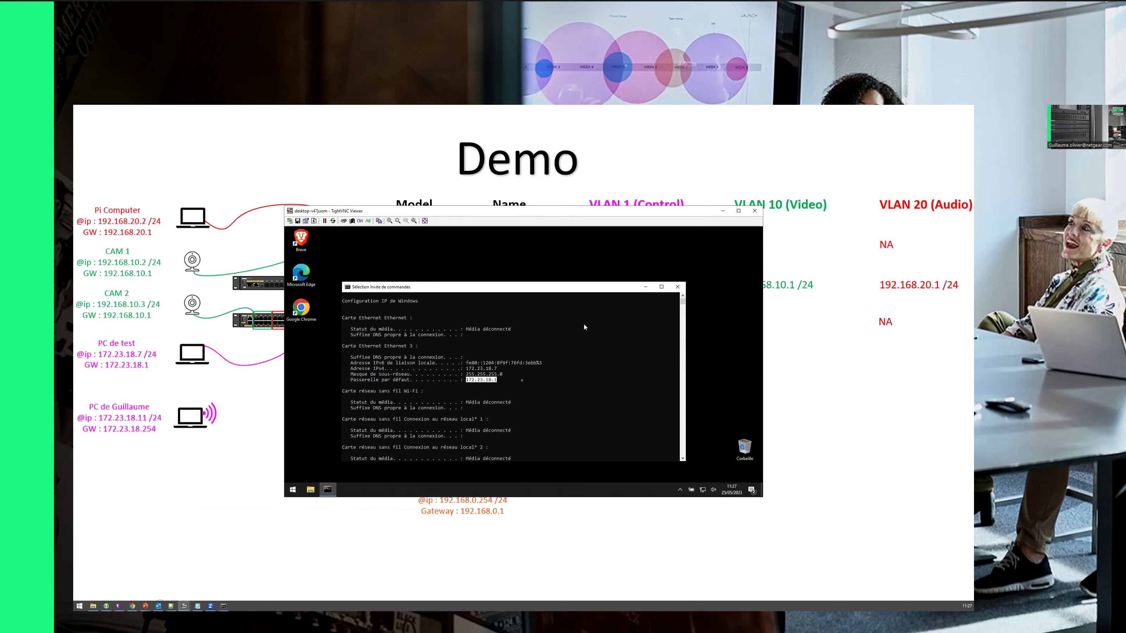
pyautogui.click(494, 380)
pyautogui.scroll(-2, 496, 368)
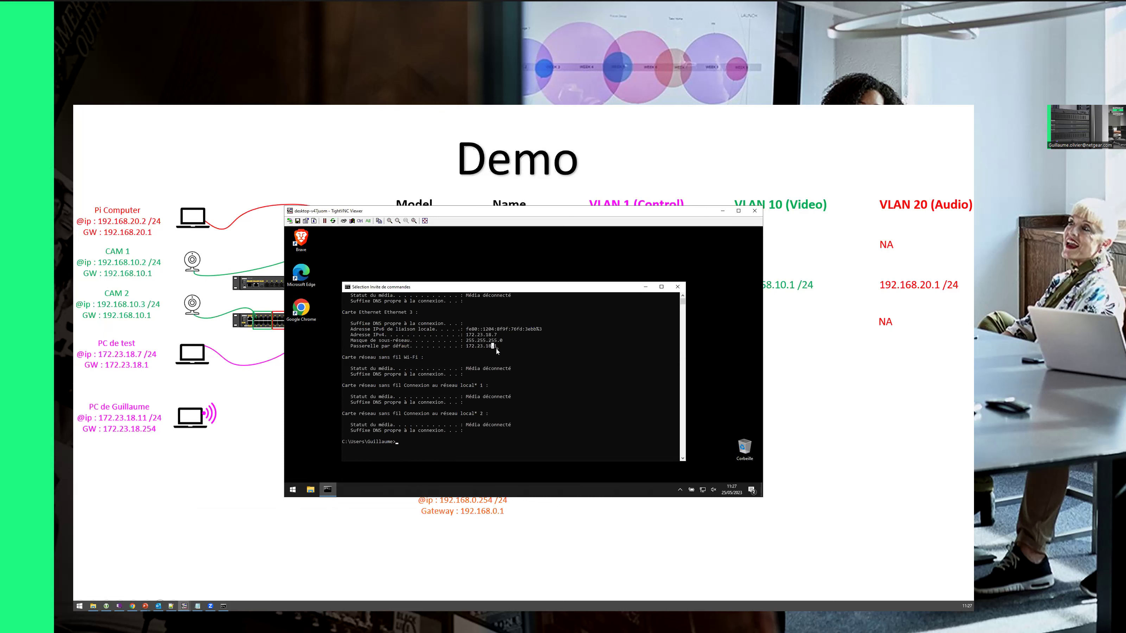
# Step: Ping 192.168.10.1 and 192.168.20.1 from the remote PC, then highlight gateway 172.23.18.1
pyautogui.write('ping 192.168.10.1')
pyautogui.press('Return')
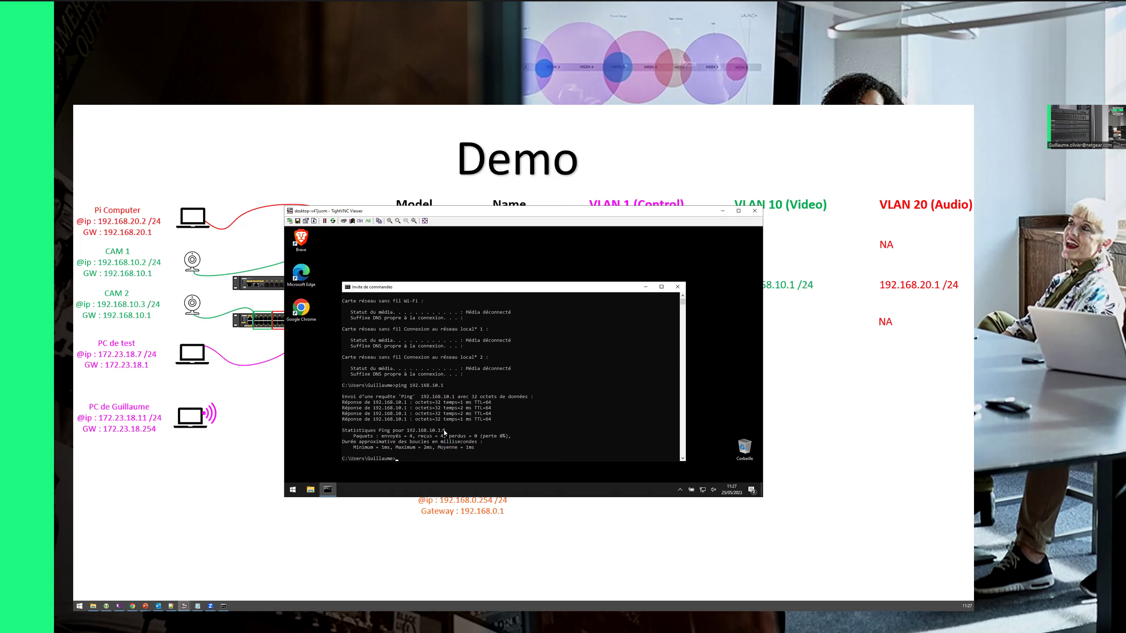
pyautogui.press('Up')
pyautogui.press('BackSpace')
pyautogui.press('BackSpace')
pyautogui.press('BackSpace')
pyautogui.press('BackSpace')
pyautogui.write('20.1')
pyautogui.press('Return')
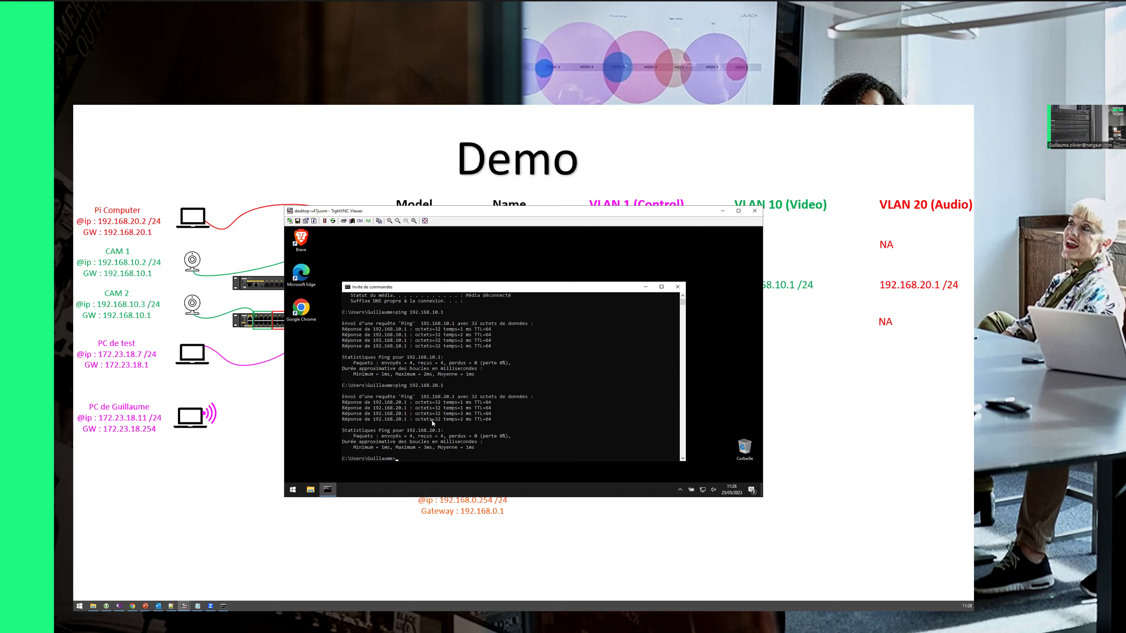
pyautogui.scroll(8, 465, 396)
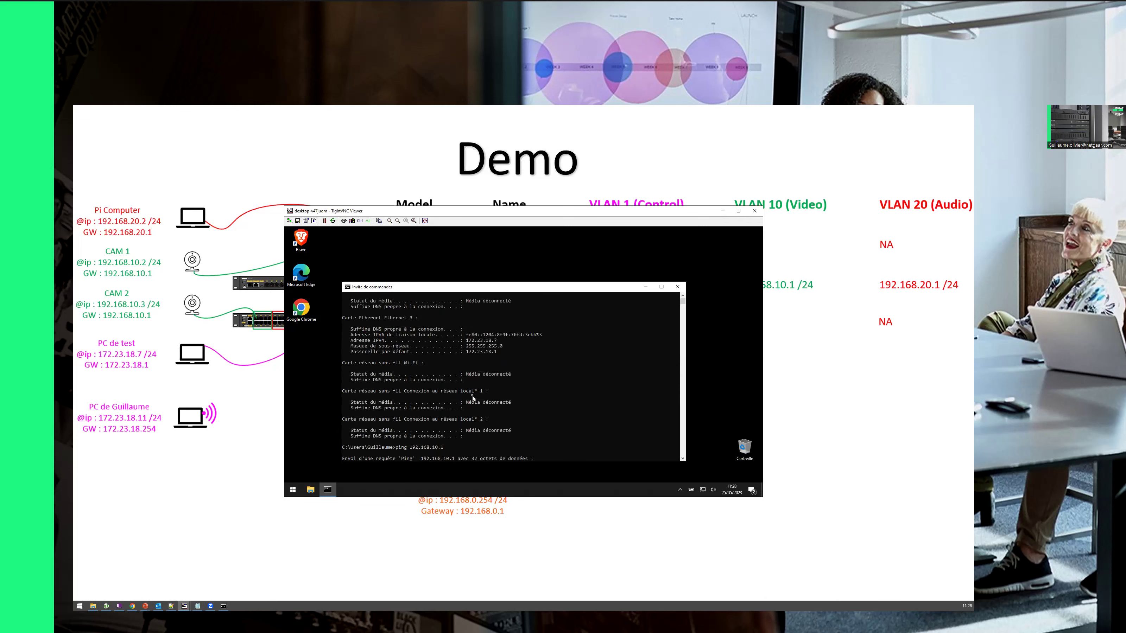
pyautogui.moveTo(469, 352); pyautogui.dragTo(505, 353)
# Step: Run ping 192.168.10.1 in the laptop's console and highlight its default gateway
pyautogui.click(224, 606)
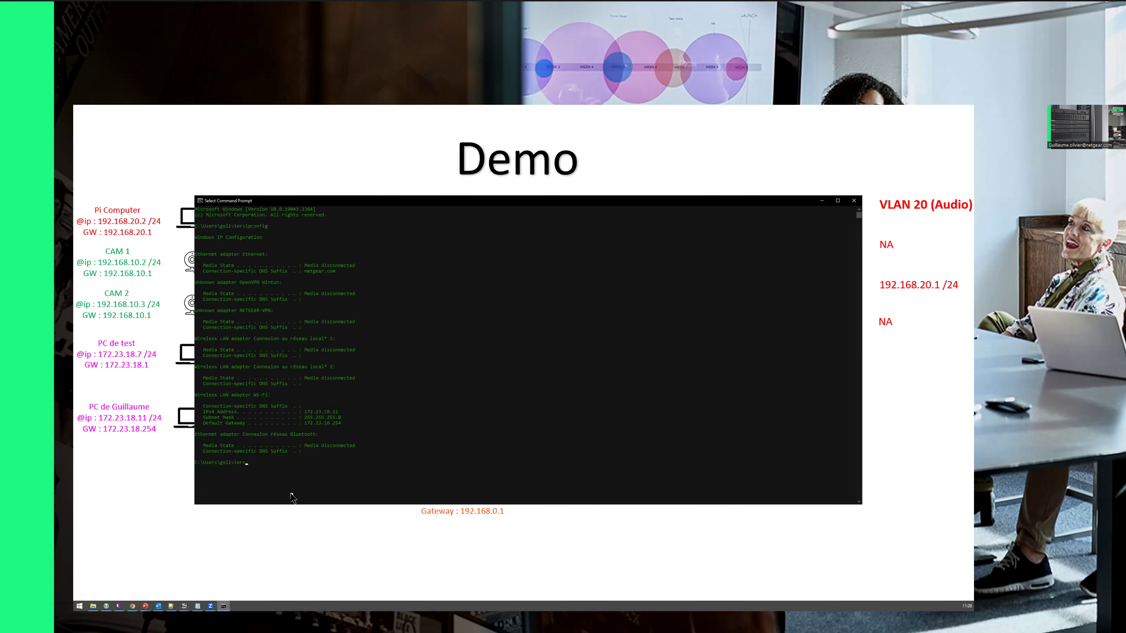
pyautogui.write('ping 192.168.10.1')
pyautogui.press('Return')
pyautogui.moveTo(309, 424); pyautogui.dragTo(344, 425)
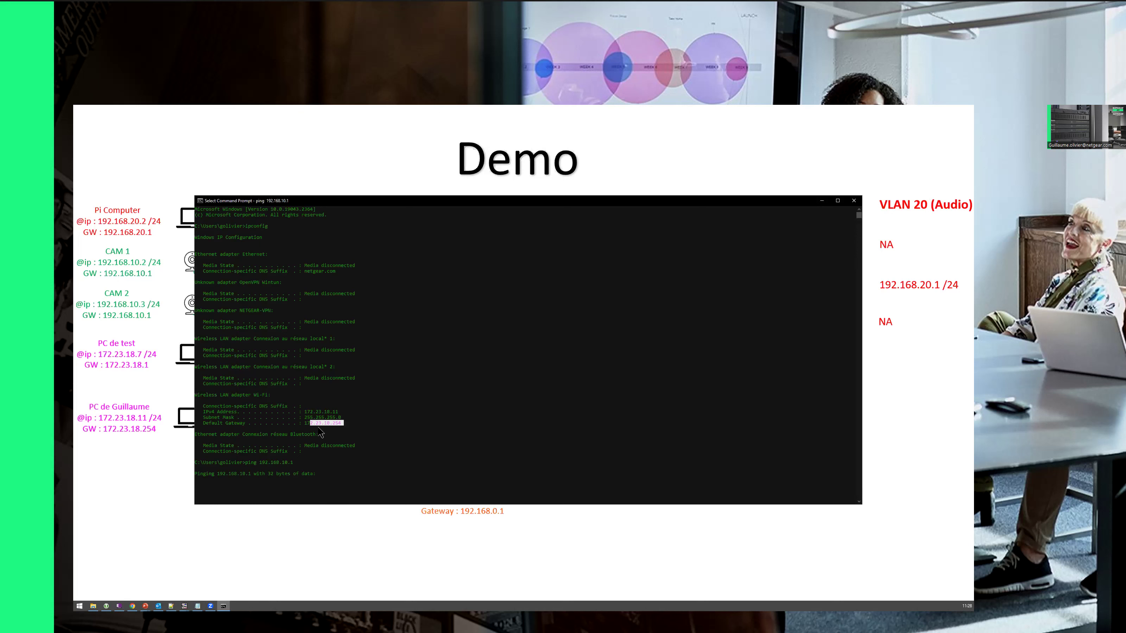
pyautogui.click(345, 423)
pyautogui.moveTo(273, 463); pyautogui.dragTo(295, 463)
# Step: Sign in to the Orbi Pro router at 172.23.18.254 with the admin credentials
pyautogui.click(132, 606)
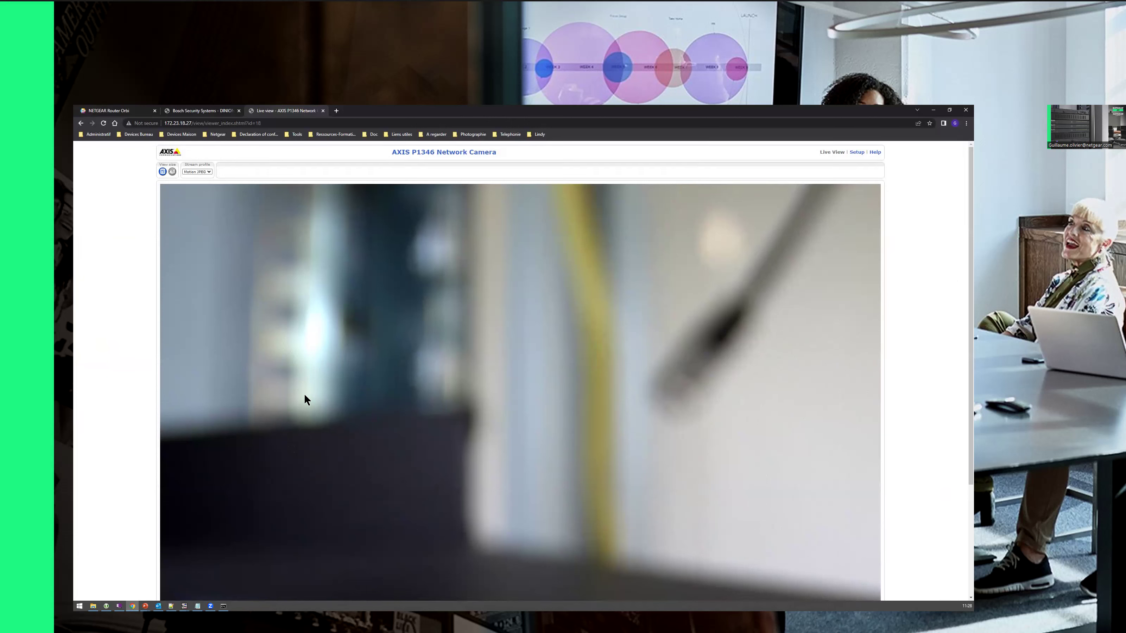
pyautogui.click(118, 111)
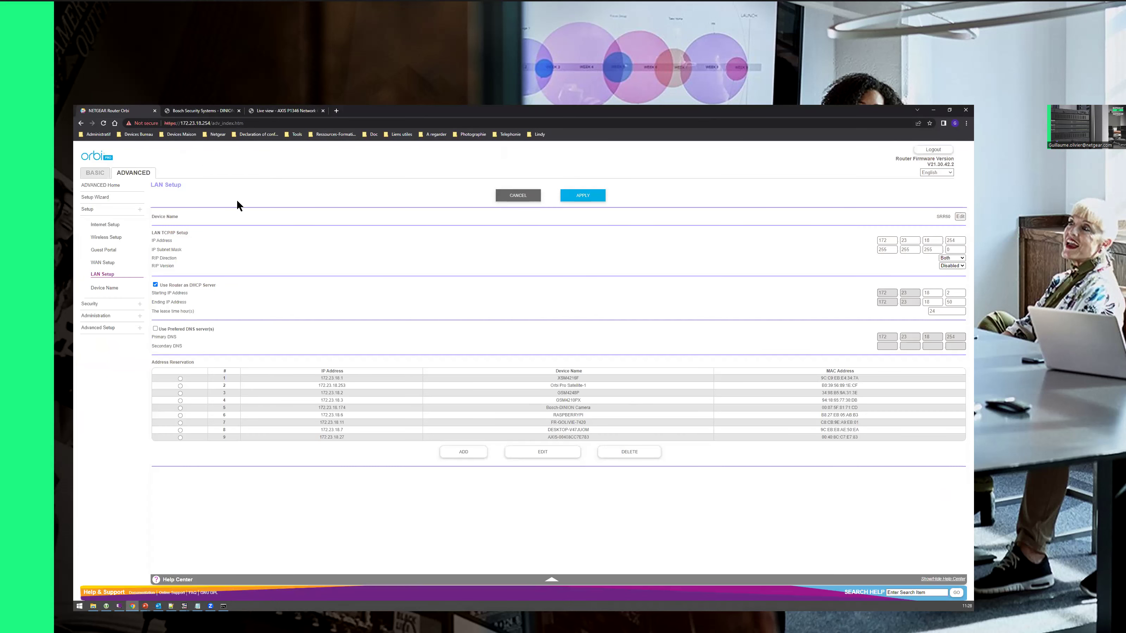
pyautogui.click(95, 174)
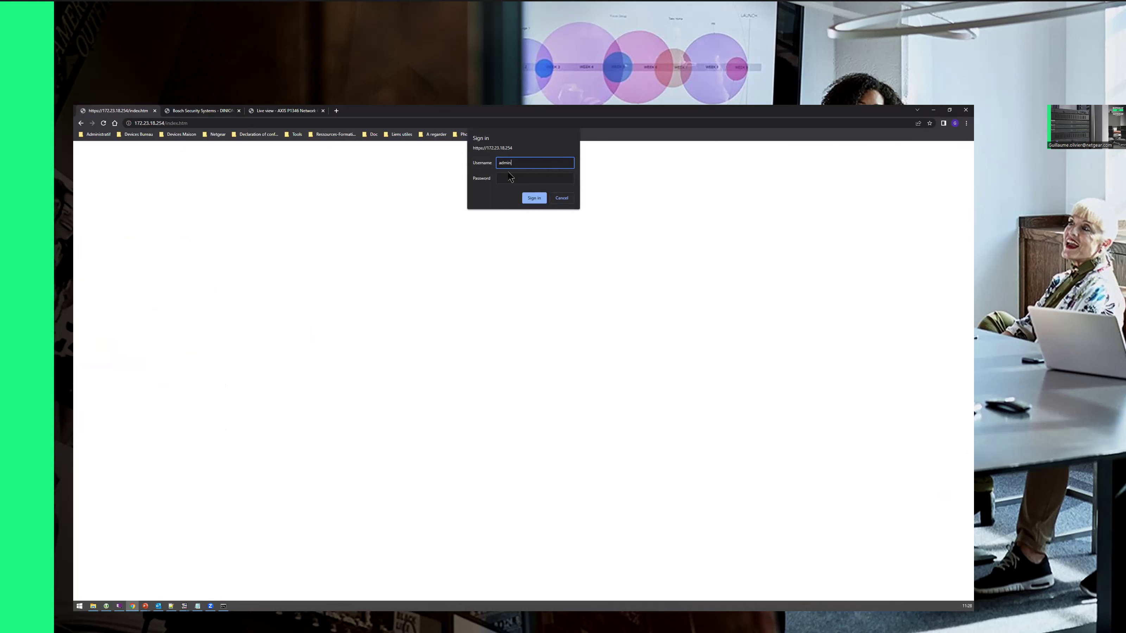
pyautogui.click(503, 178)
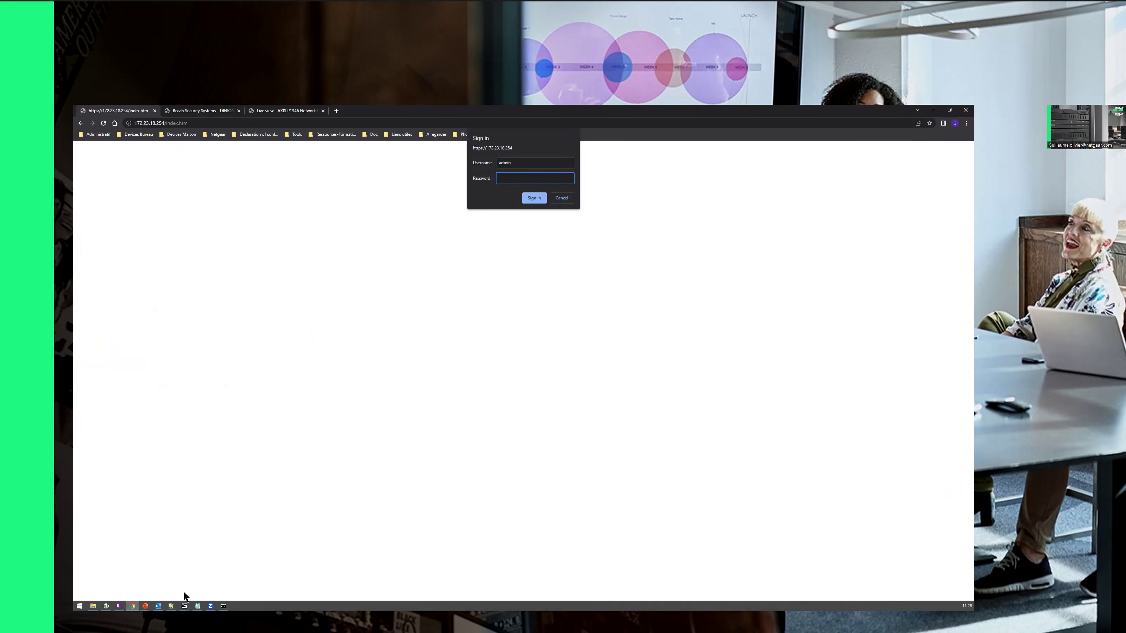
pyautogui.click(106, 604)
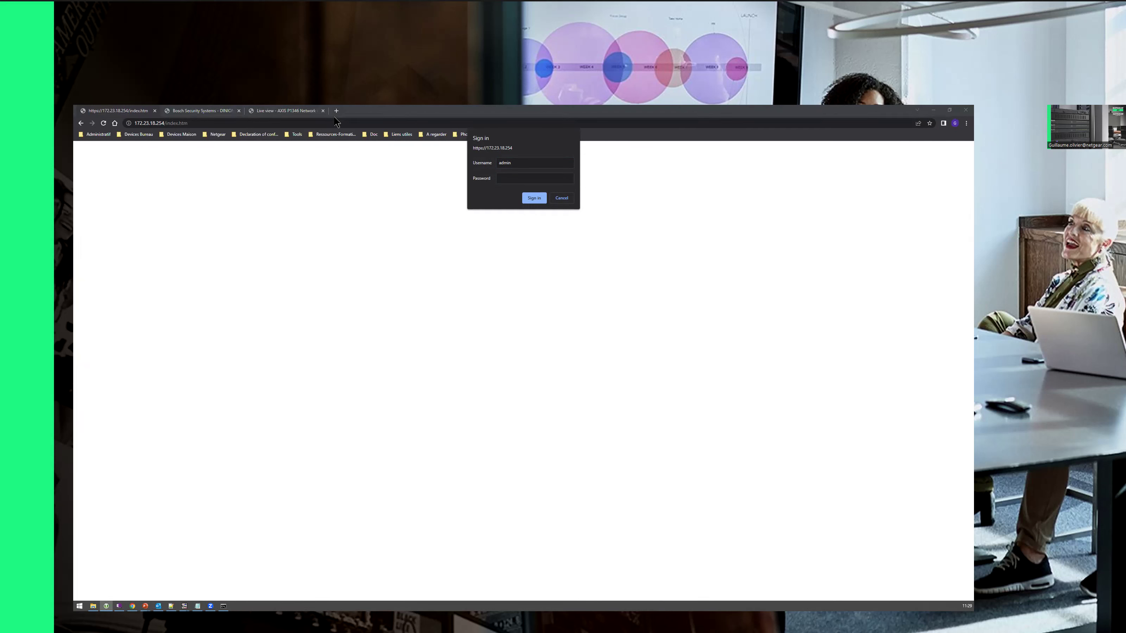
pyautogui.rightClick(275, 182)
pyautogui.press('Escape')
pyautogui.click(508, 179)
pyautogui.write('password')
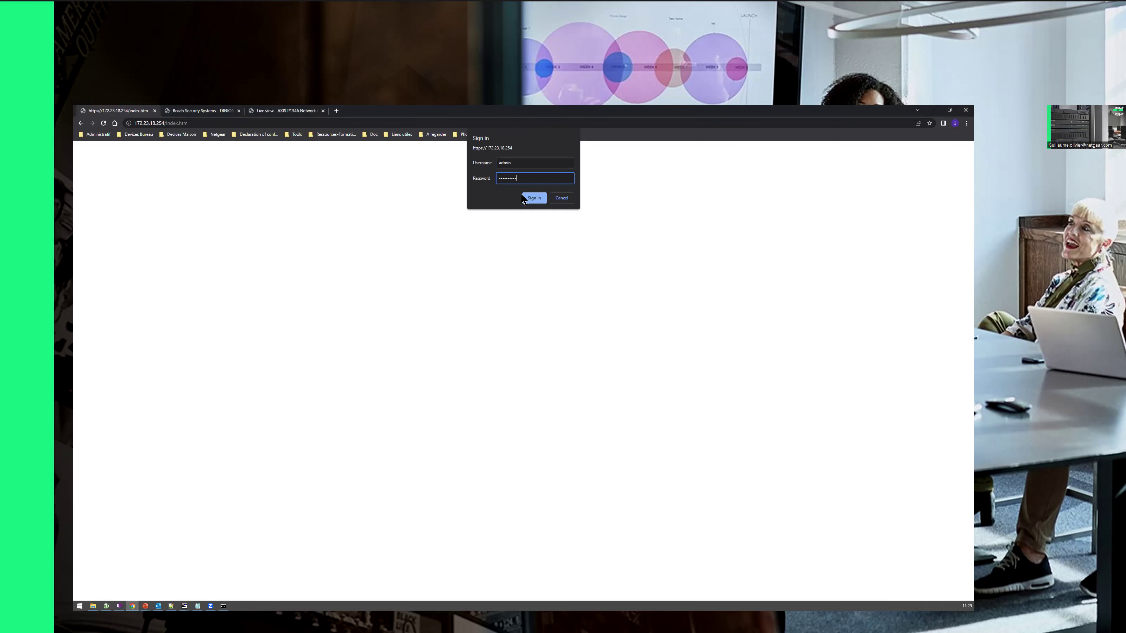
pyautogui.click(534, 198)
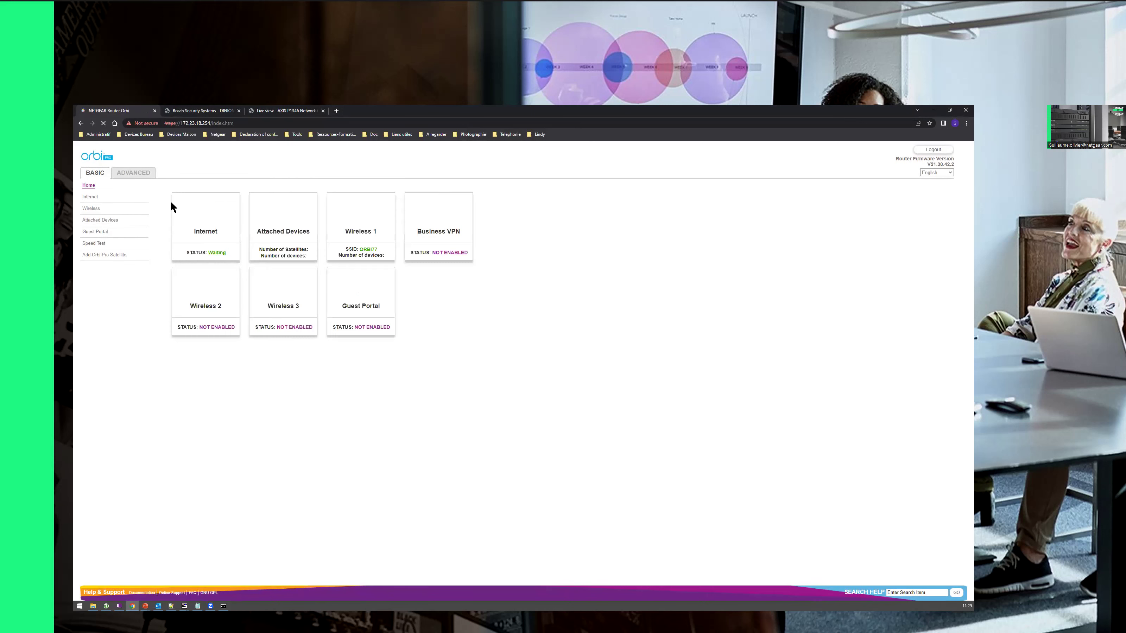
# Step: Go to Advanced Setup's Static Routes page and start a new route
pyautogui.click(135, 174)
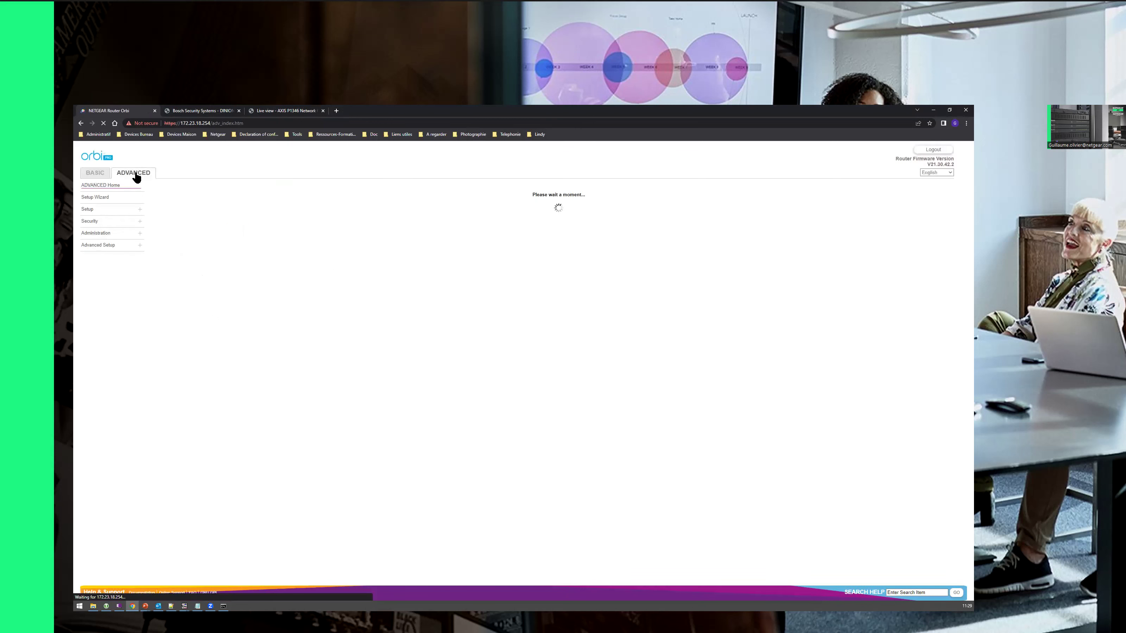
pyautogui.click(100, 246)
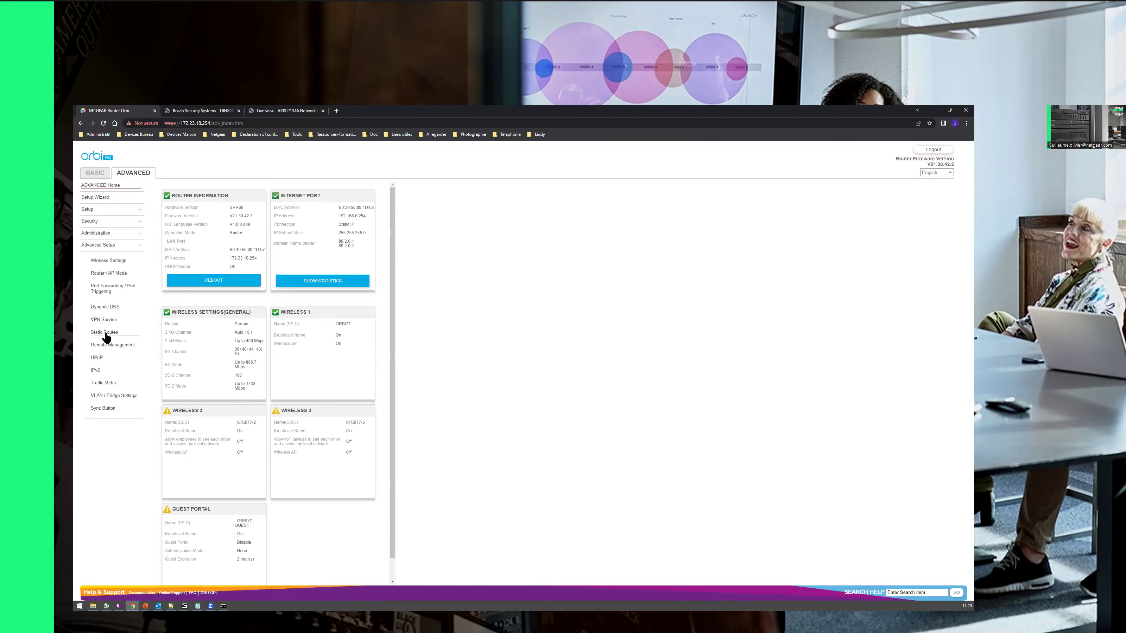
pyautogui.click(106, 332)
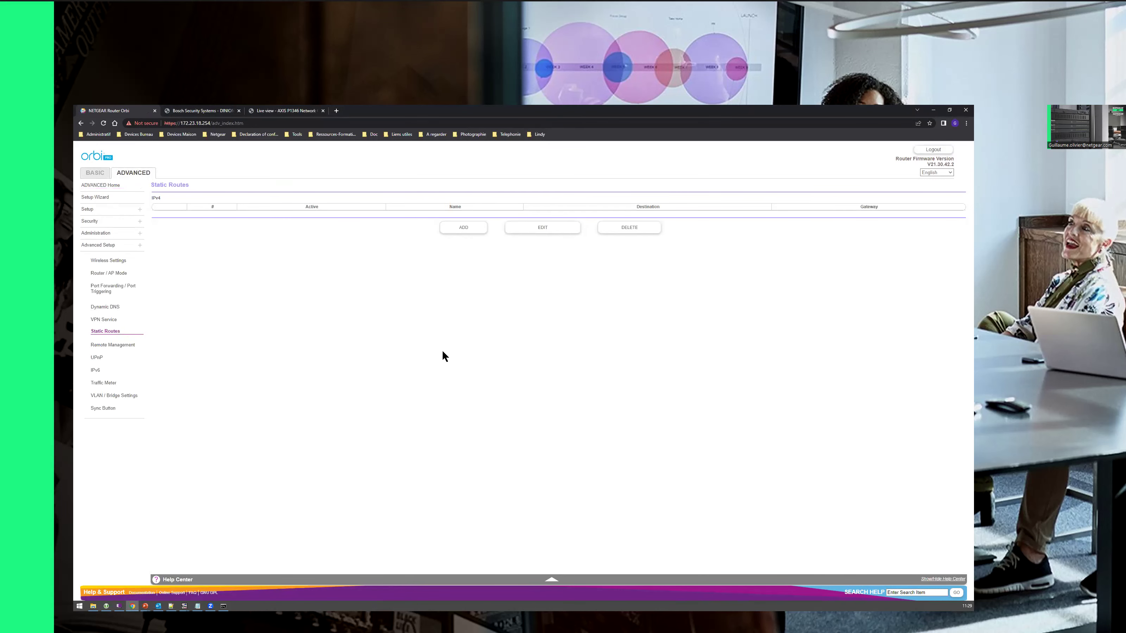
pyautogui.click(465, 228)
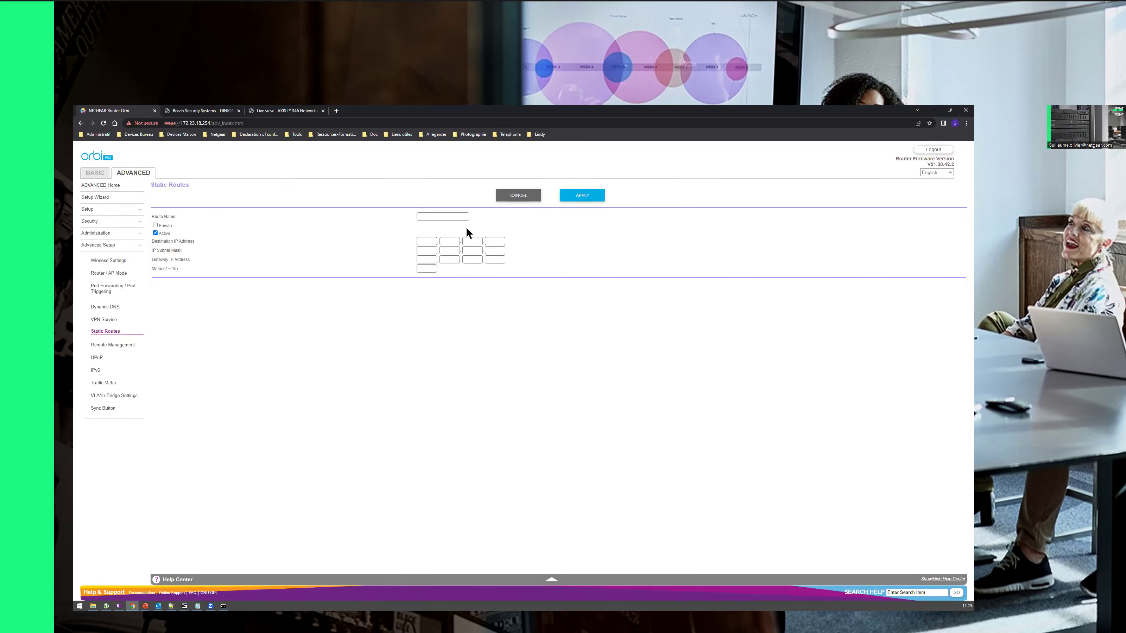
# Step: Name the route 'To vlan 10' with destination 192.168.10.0 and mask 255.255.255.0
pyautogui.click(434, 216)
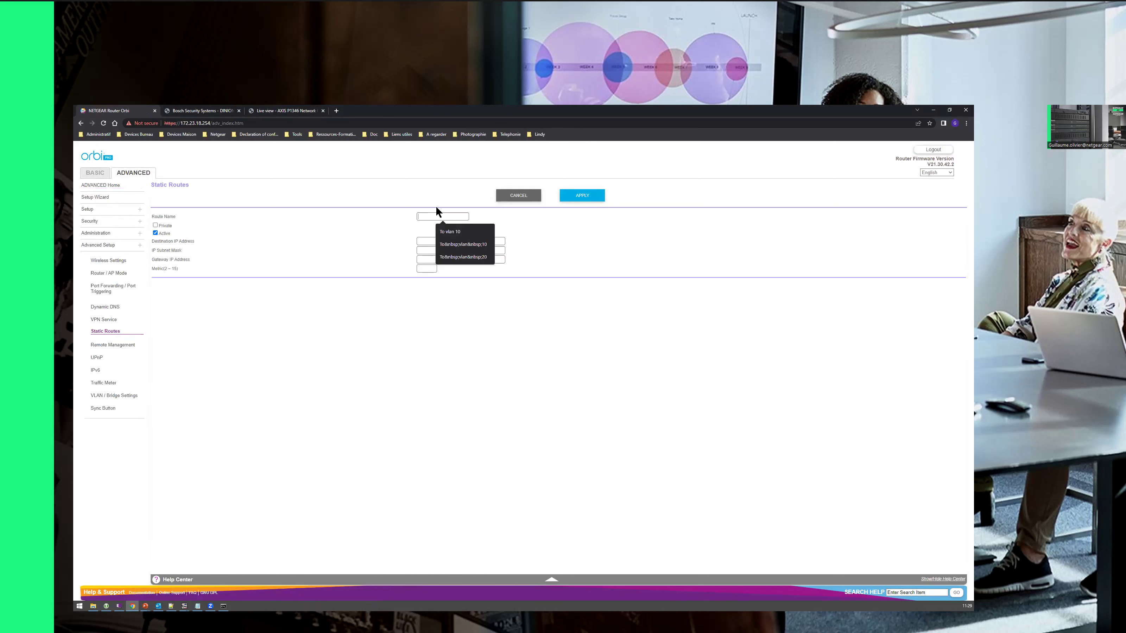
pyautogui.click(450, 232)
pyautogui.moveTo(424, 216); pyautogui.dragTo(449, 252)
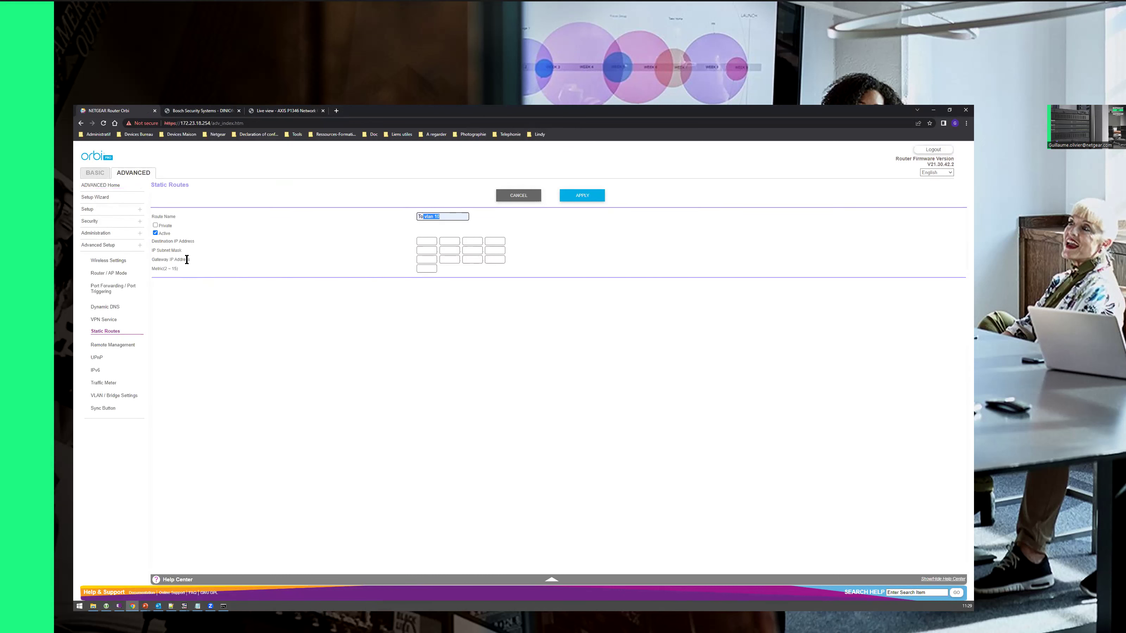
pyautogui.click(424, 243)
pyautogui.click(428, 250)
pyautogui.click(455, 249)
pyautogui.write('255')
pyautogui.click(474, 253)
pyautogui.write('255')
pyautogui.click(506, 250)
pyautogui.write('0')
# Step: Set gateway 172.23.18.1 and metric 10, checking the Demo slide, then apply the route
pyautogui.click(428, 260)
pyautogui.moveTo(145, 607)
pyautogui.click(186, 577)
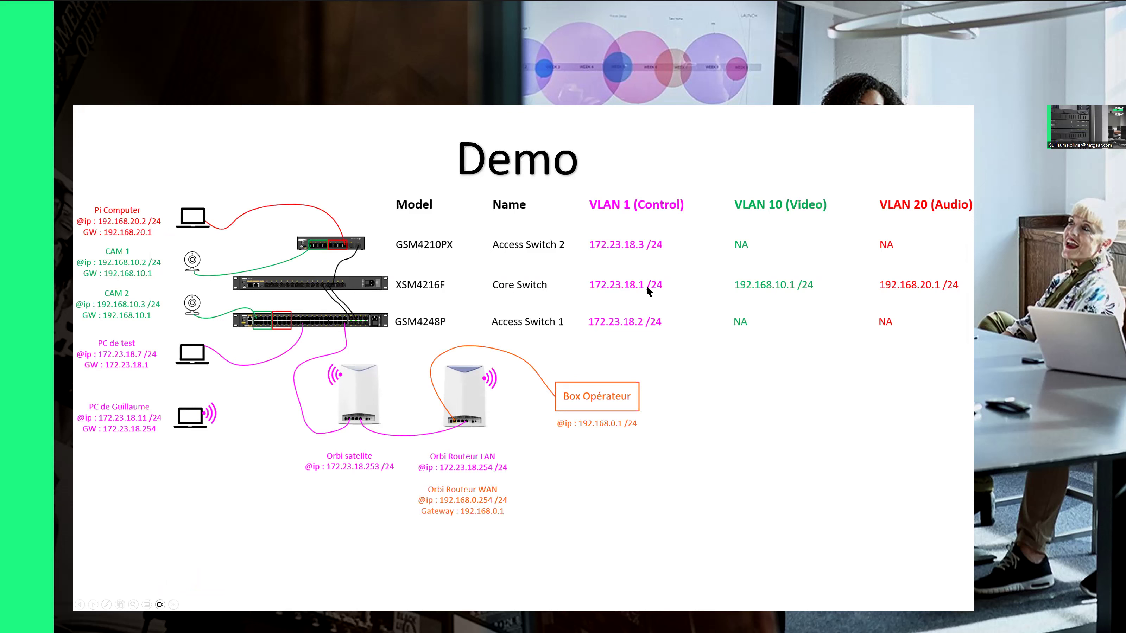
pyautogui.hotkey('alt', 'Tab')
pyautogui.write('23')
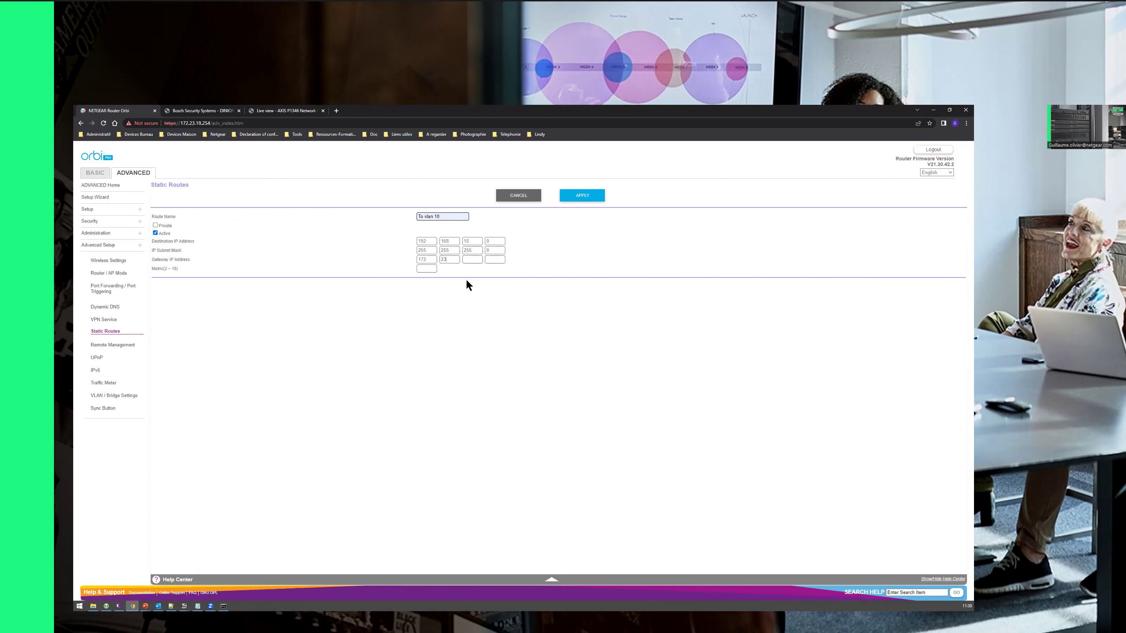
pyautogui.click(471, 258)
pyautogui.write('18')
pyautogui.click(488, 259)
pyautogui.write('1')
pyautogui.click(427, 268)
pyautogui.write('10')
pyautogui.click(427, 267)
pyautogui.click(584, 196)
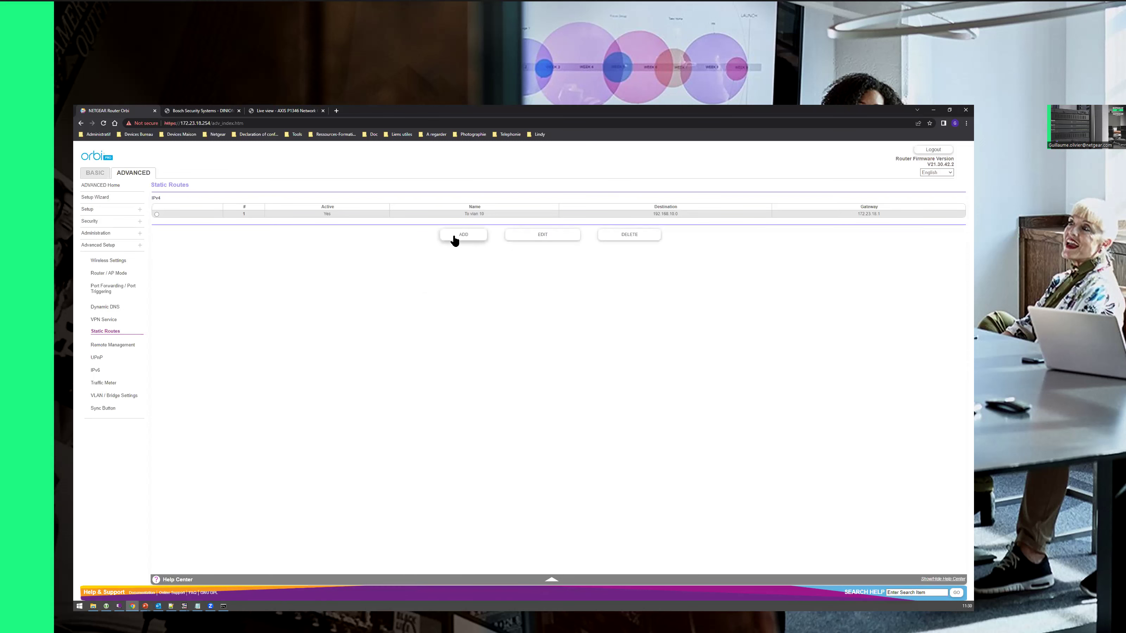
# Step: Add a route named 'To vlan 20' with destination 192.168.20.0 and mask 255.255.255.0
pyautogui.click(454, 237)
pyautogui.click(425, 216)
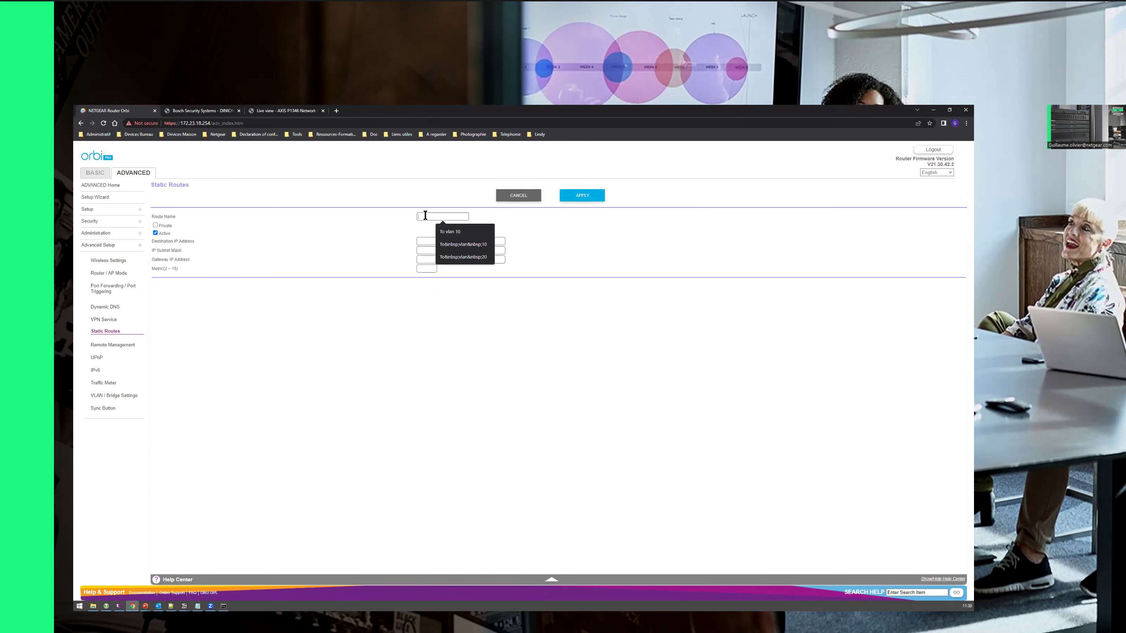
pyautogui.click(457, 228)
pyautogui.press('BackSpace')
pyautogui.press('BackSpace')
pyautogui.write('20')
pyautogui.click(427, 242)
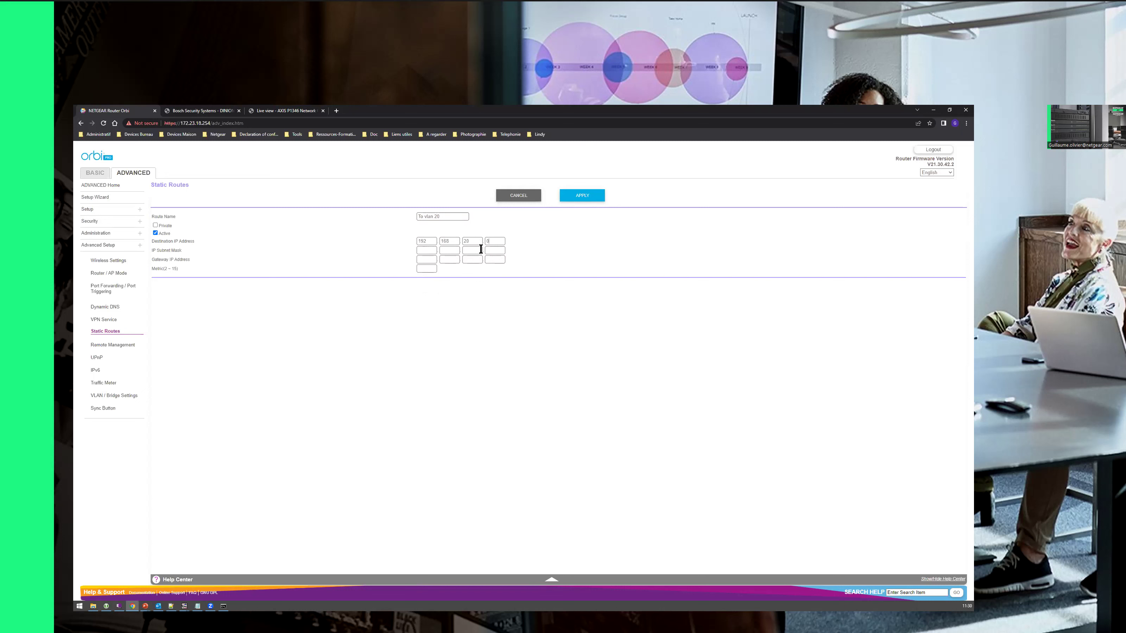
pyautogui.doubleClick(500, 241)
pyautogui.click(427, 251)
pyautogui.write('255')
pyautogui.click(455, 251)
pyautogui.write('255')
pyautogui.click(467, 250)
pyautogui.write('255')
pyautogui.click(491, 250)
# Step: Enter gateway 172.23.18.1 and metric 10, then apply the To vlan 20 route
pyautogui.write('2')
pyautogui.click(455, 257)
pyautogui.write('23')
pyautogui.click(472, 257)
pyautogui.click(496, 258)
pyautogui.write('1')
pyautogui.click(427, 269)
pyautogui.click(427, 281)
pyautogui.click(581, 195)
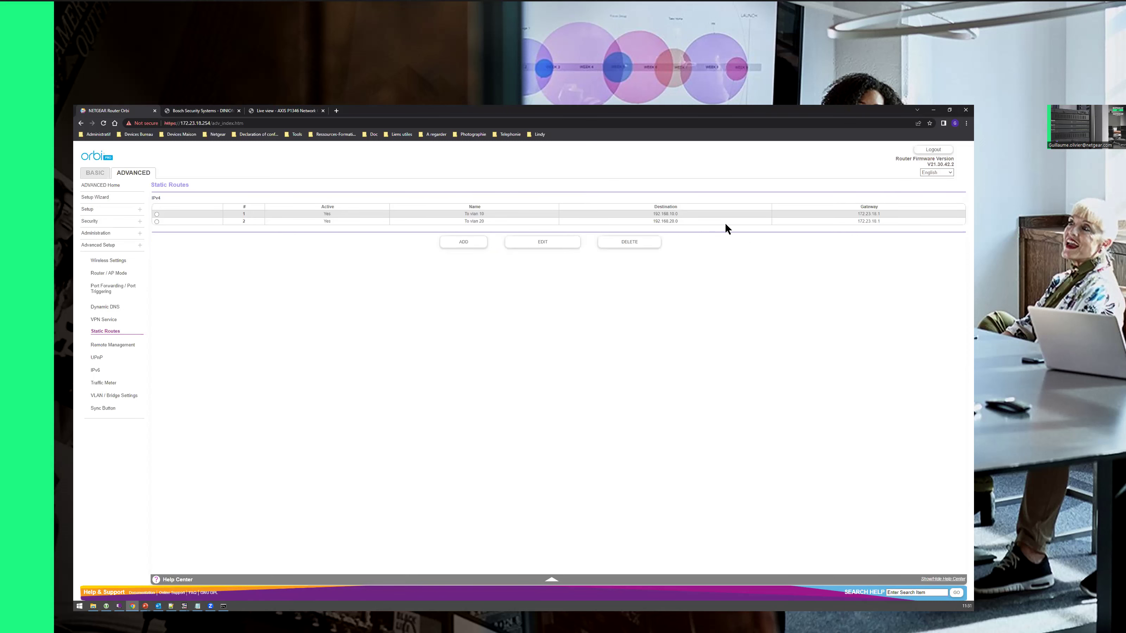
# Step: Compare the route-table gateways with the console, then stop and rerun ping 192.168.10.1
pyautogui.moveTo(870, 215)
pyautogui.mouseDown()
pyautogui.moveTo(883, 216)
pyautogui.moveTo(877, 224)
pyautogui.mouseUp()
pyautogui.click(223, 606)
pyautogui.click(345, 451)
pyautogui.moveTo(308, 424); pyautogui.dragTo(338, 425)
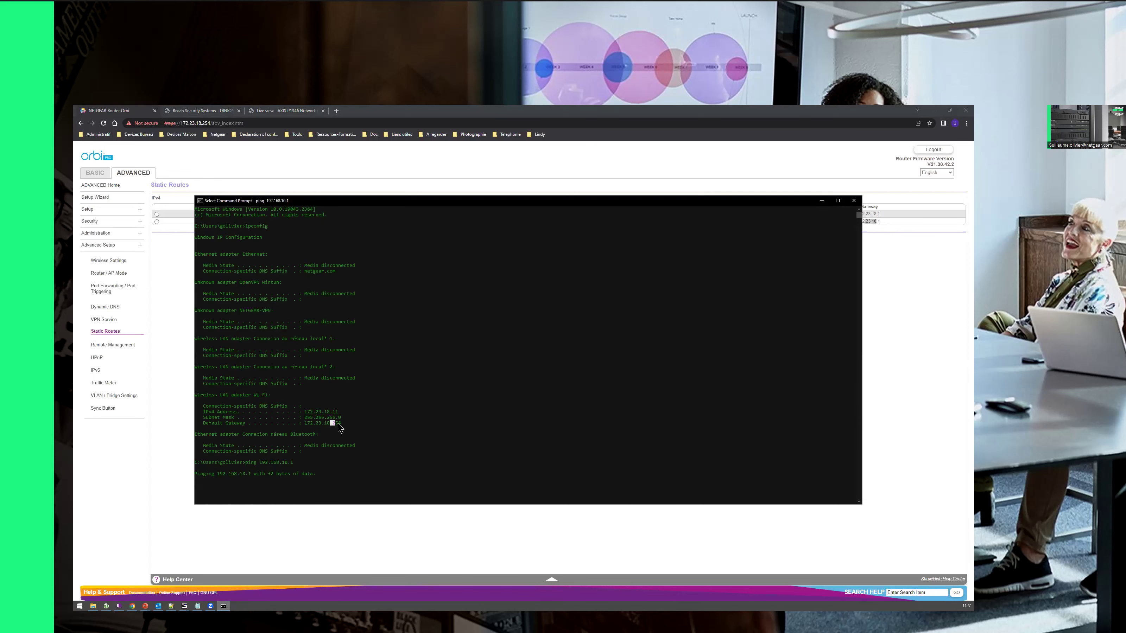
pyautogui.click(323, 497)
pyautogui.hotkey('ctrl', 'c')
pyautogui.press('Up')
pyautogui.press('Return')
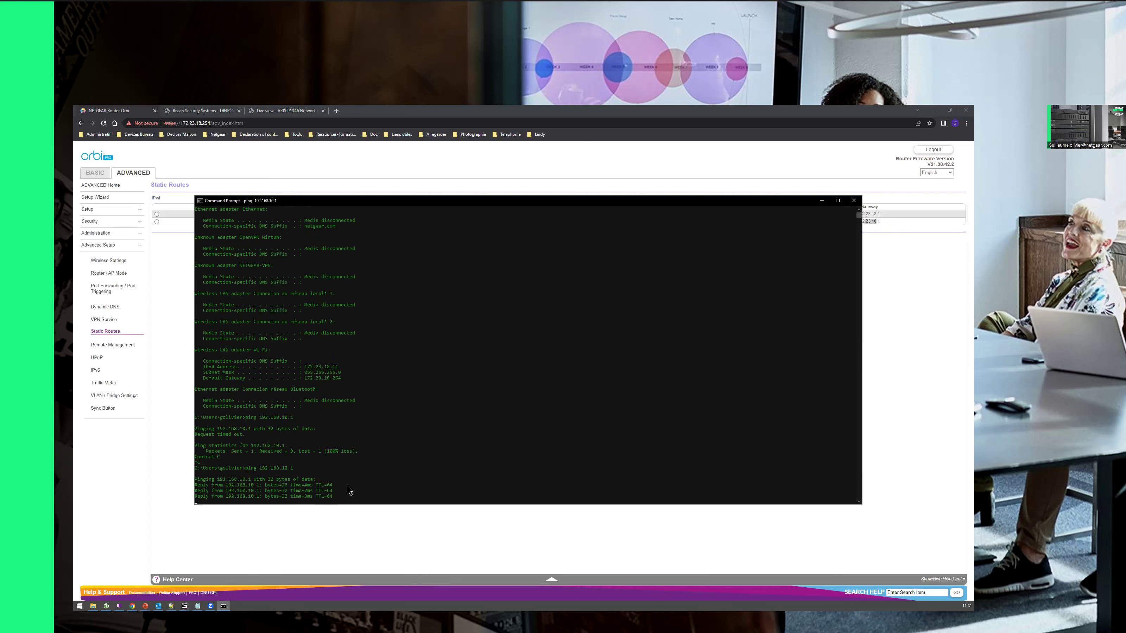
# Step: Ping 192.168.20.1 with 0% loss and move the console aside to reveal the routes
pyautogui.press('Return')
pyautogui.press('Up')
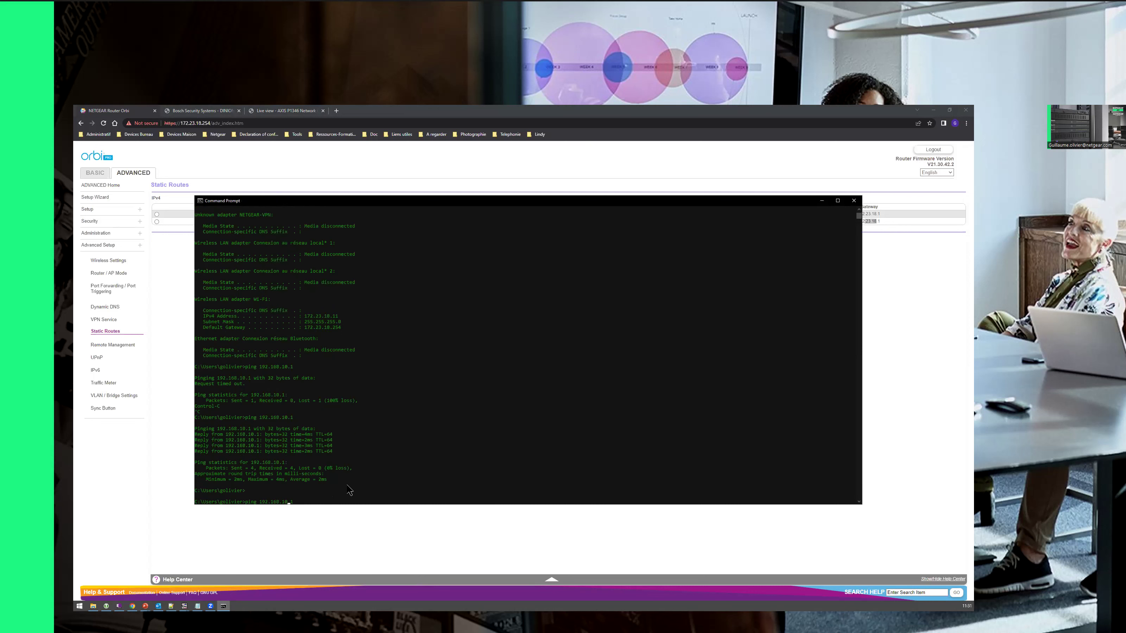
pyautogui.press('BackSpace')
pyautogui.write('2')
pyautogui.press('Return')
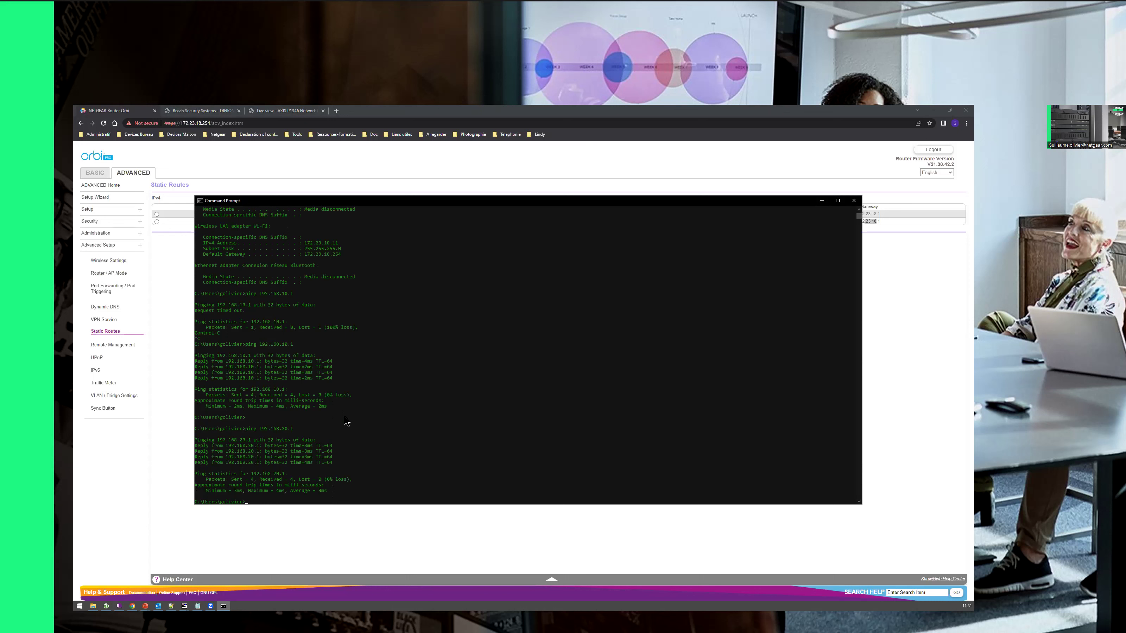
pyautogui.moveTo(458, 201); pyautogui.dragTo(494, 242)
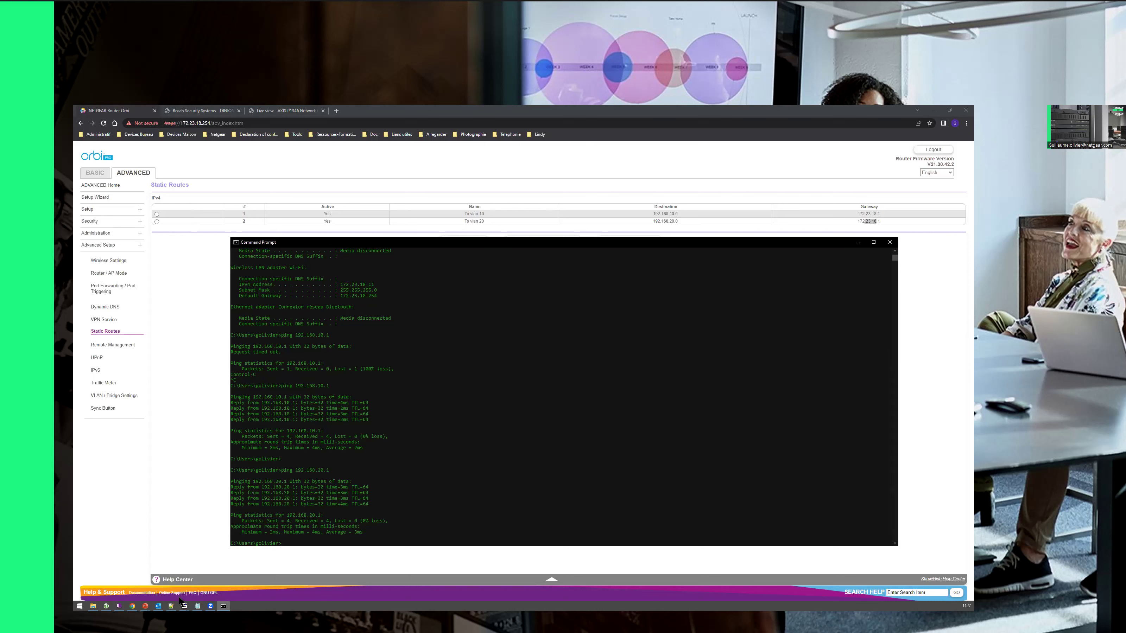
# Step: Highlight the remote gateway and 192.168.10.1 ping replies in TightVNC, then show the Demo slide
pyautogui.moveTo(183, 604)
pyautogui.click(214, 586)
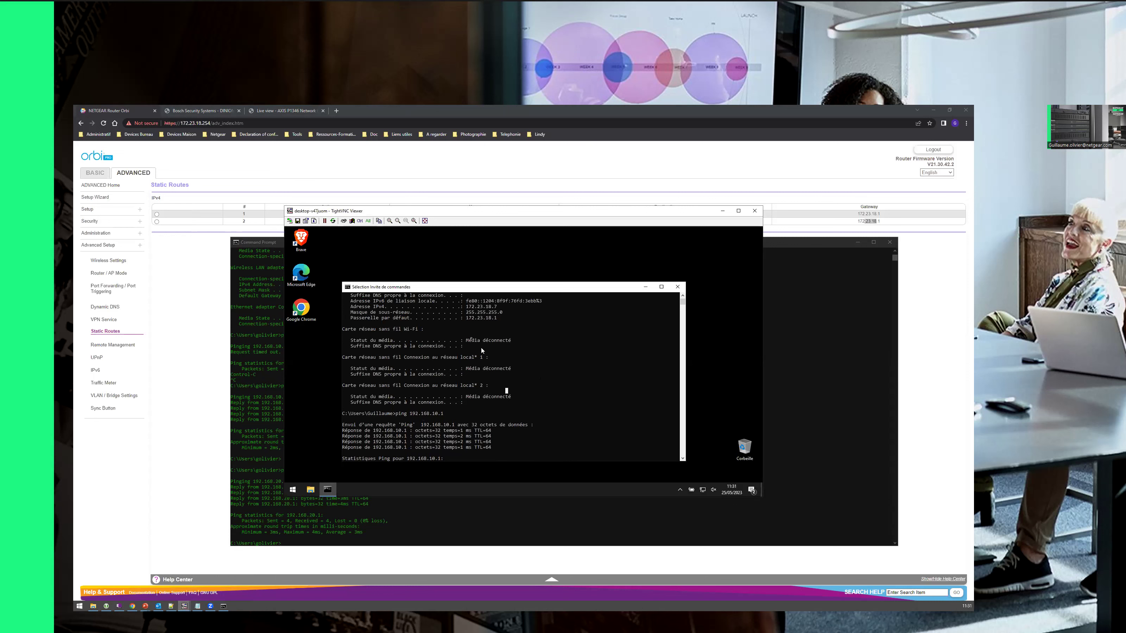
pyautogui.moveTo(471, 318); pyautogui.dragTo(504, 323)
pyautogui.click(492, 340)
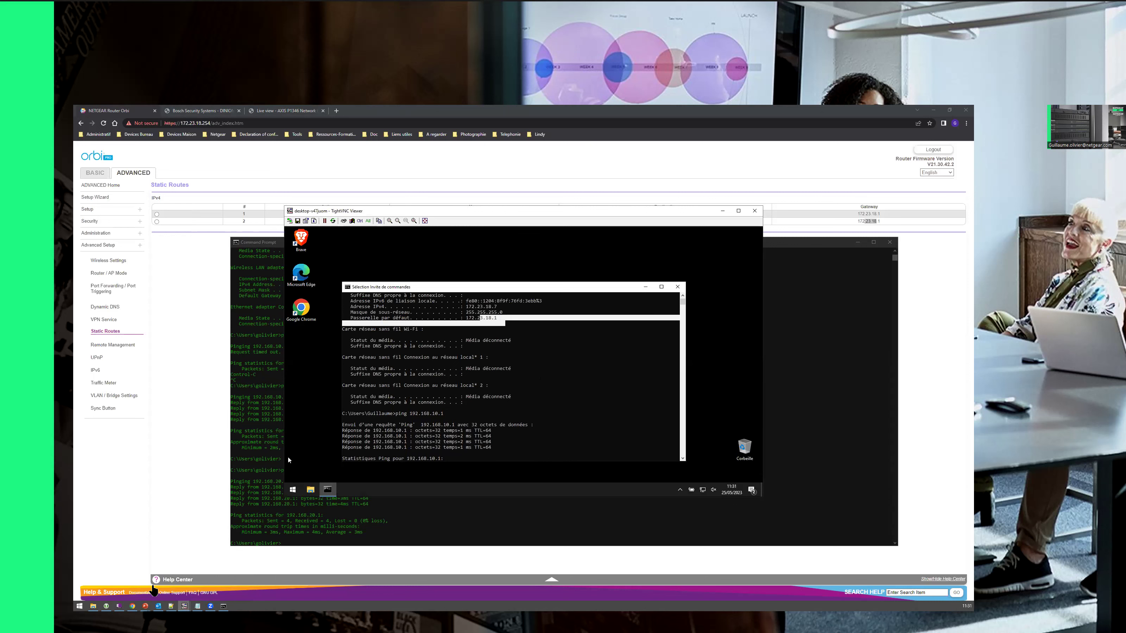
pyautogui.click(430, 405)
pyautogui.moveTo(384, 430)
pyautogui.mouseDown()
pyautogui.moveTo(406, 437)
pyautogui.moveTo(376, 436)
pyautogui.mouseUp()
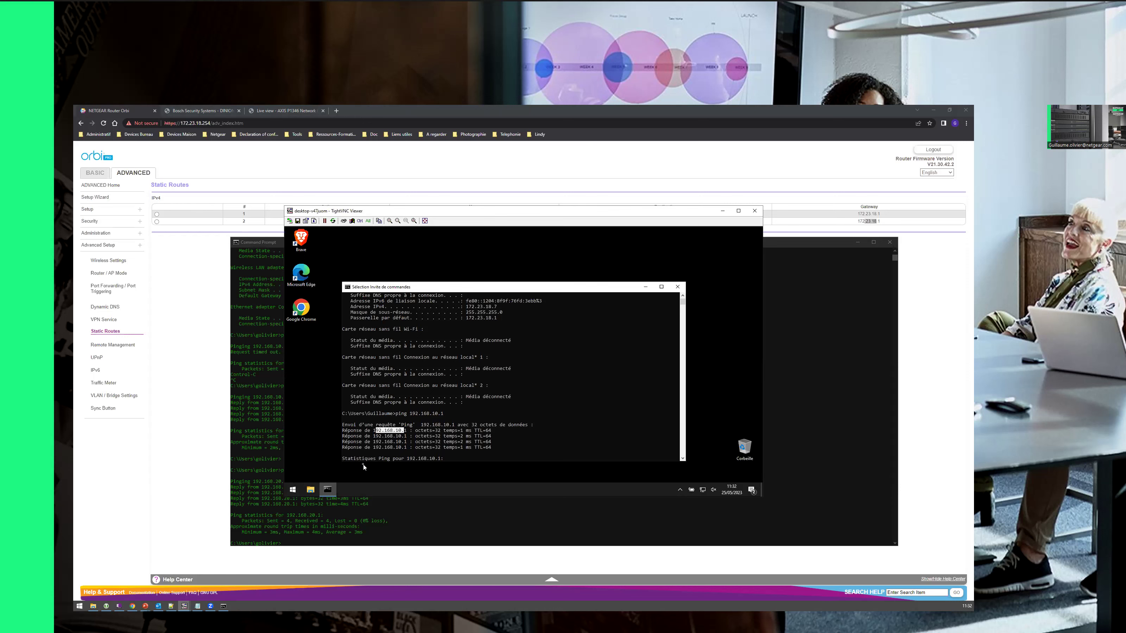
pyautogui.click(146, 606)
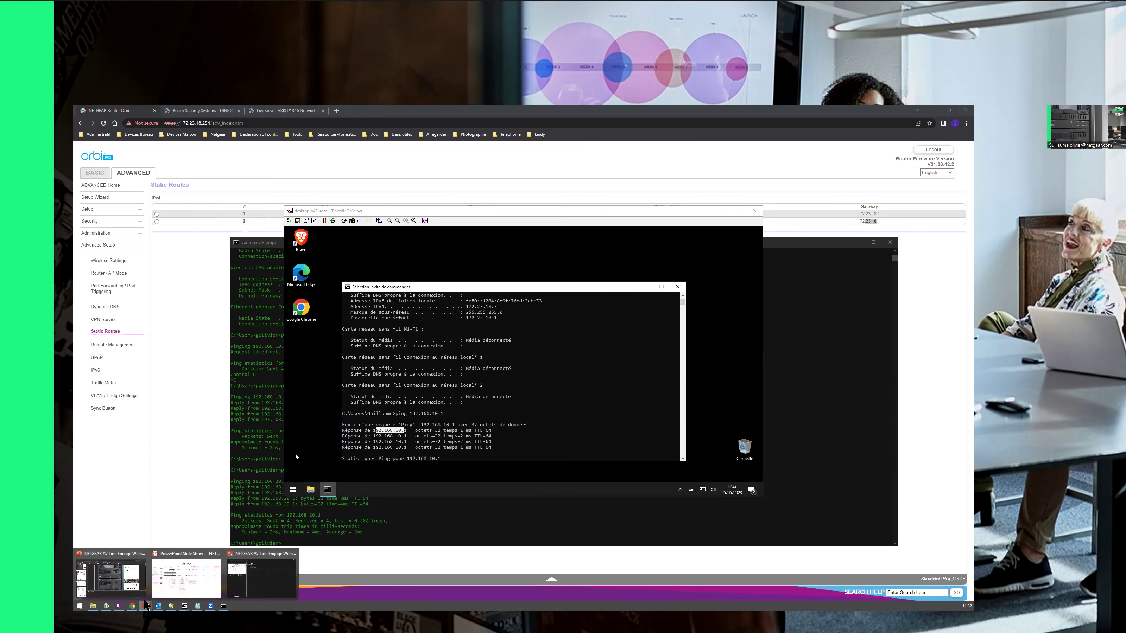
pyautogui.click(186, 576)
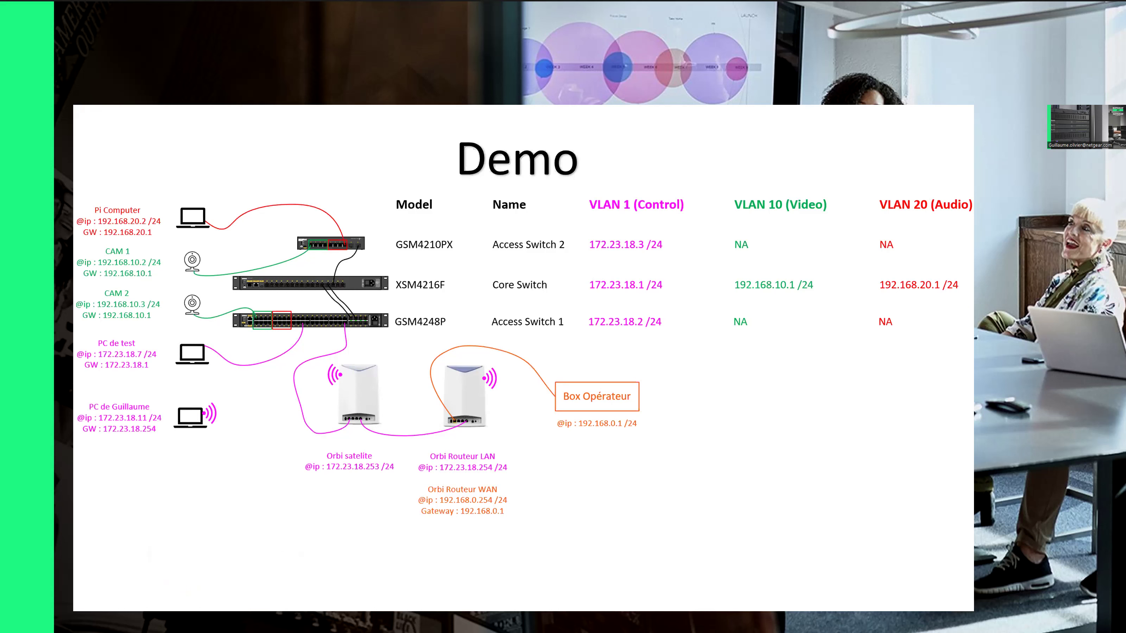
# Step: Open the configuration overview of the M4250-40G8F-PoE+ switch (Access SW 1) from the Devices list
pyautogui.hotkey('alt', 'Tab')
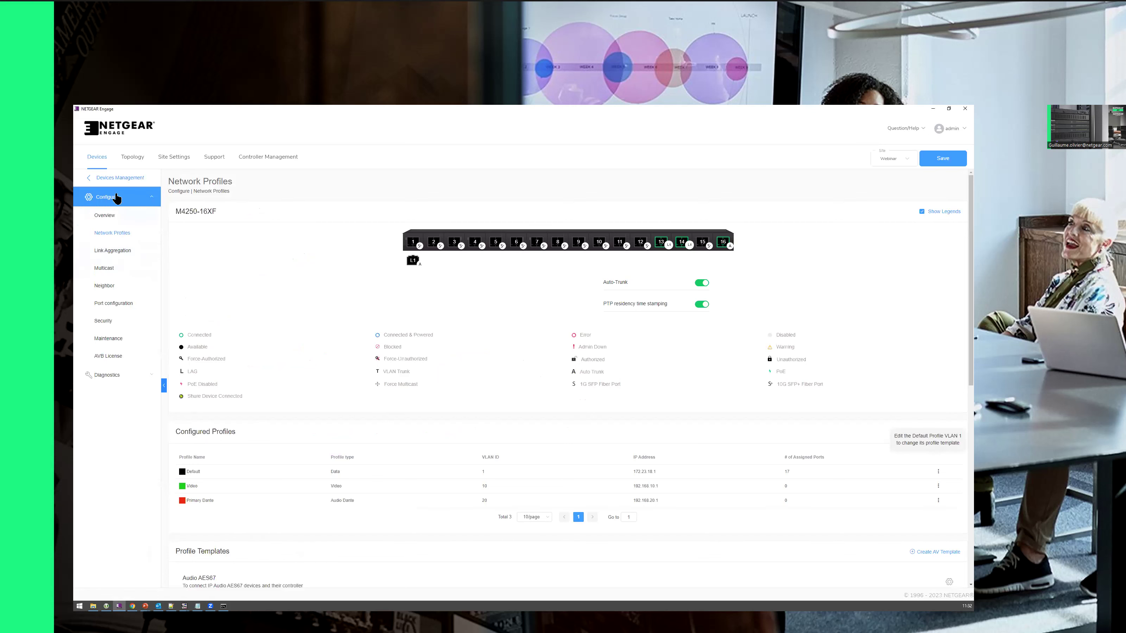
pyautogui.click(113, 177)
pyautogui.moveTo(129, 263); pyautogui.dragTo(156, 263)
pyautogui.click(933, 266)
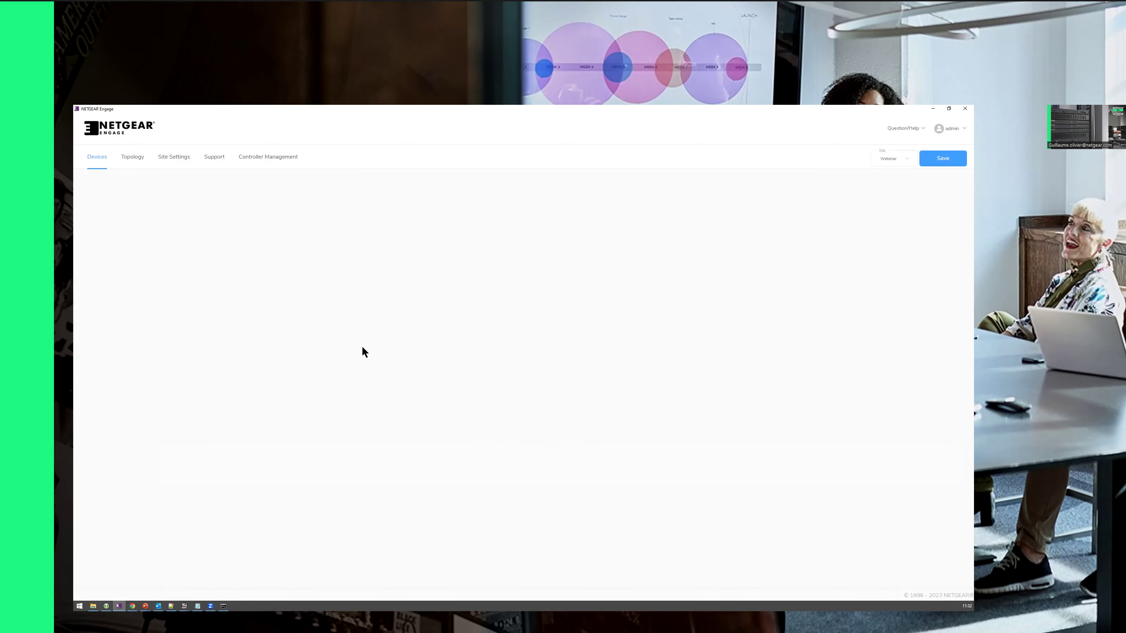
pyautogui.moveTo(417, 247)
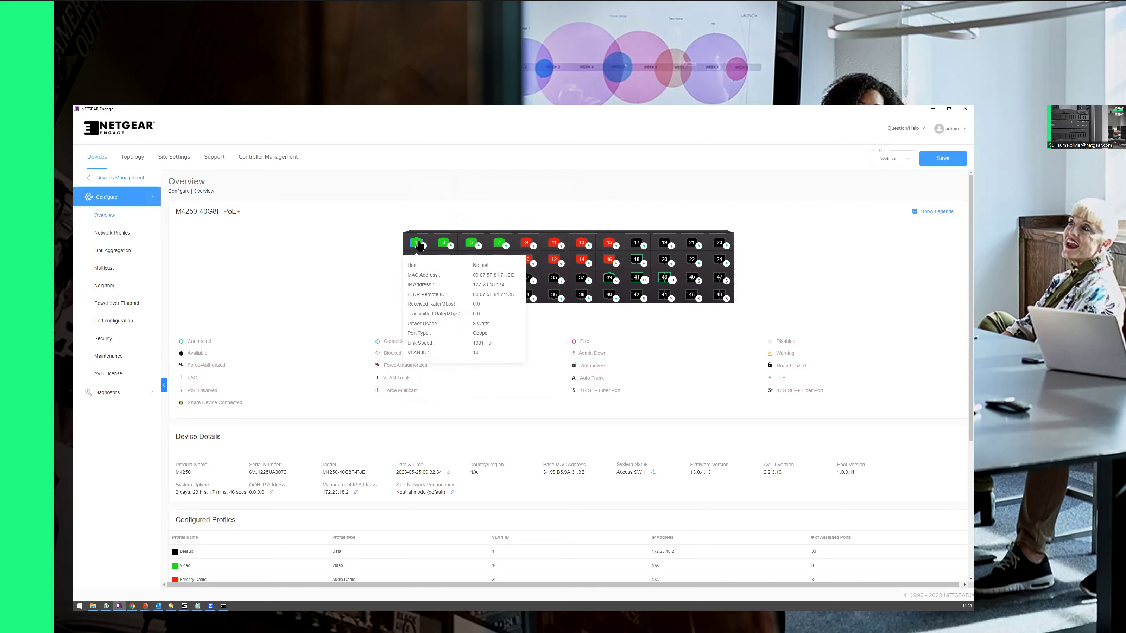
# Step: Reset PoE on port 1 of the M4250-40G8F-PoE+, then bring up the Demo slide show
pyautogui.click(111, 304)
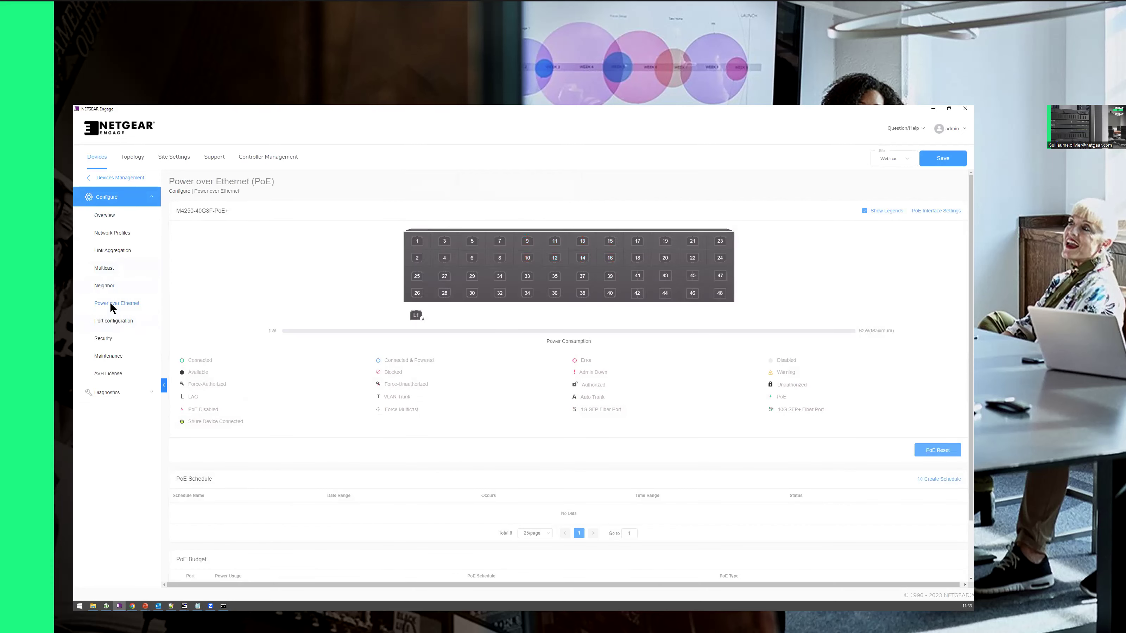
pyautogui.click(419, 246)
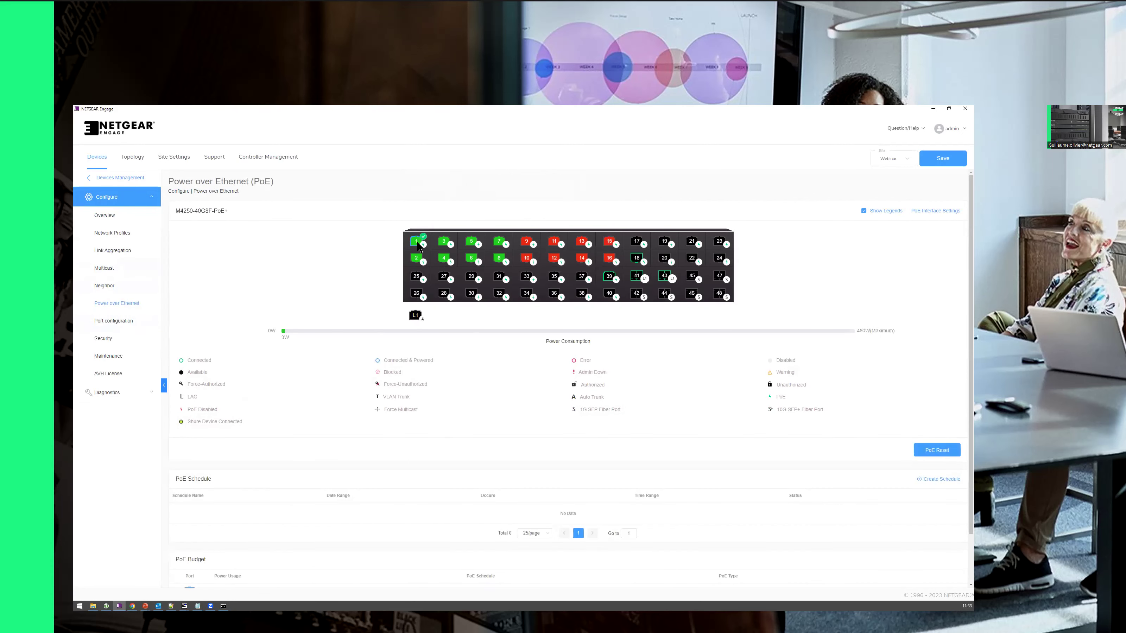
pyautogui.click(945, 454)
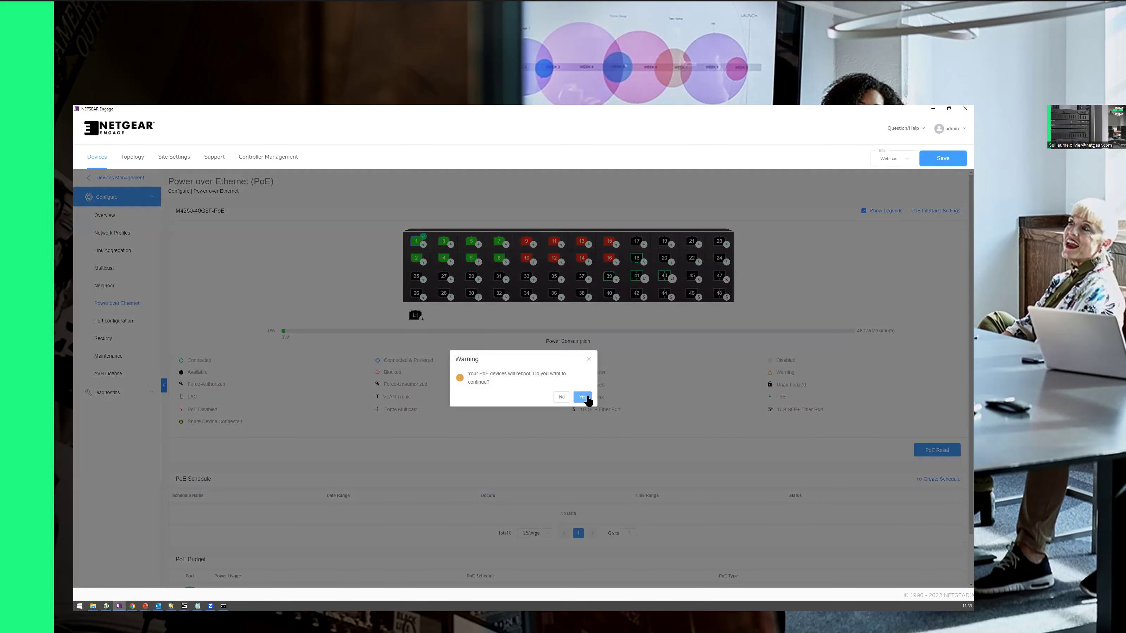
pyautogui.click(587, 397)
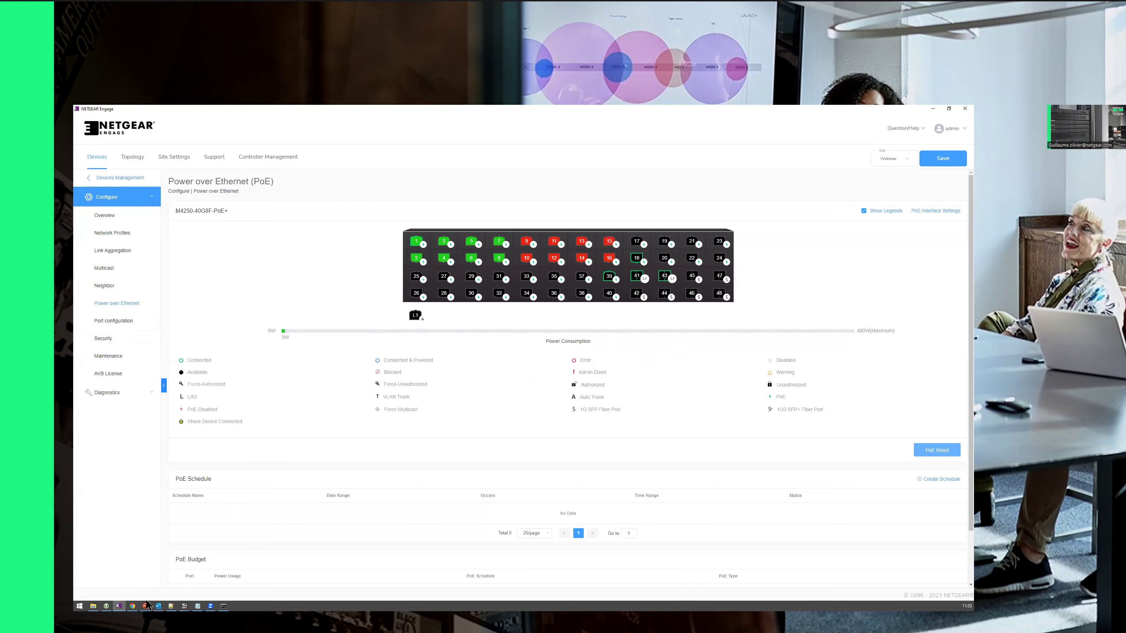
pyautogui.moveTo(148, 606)
pyautogui.click(175, 590)
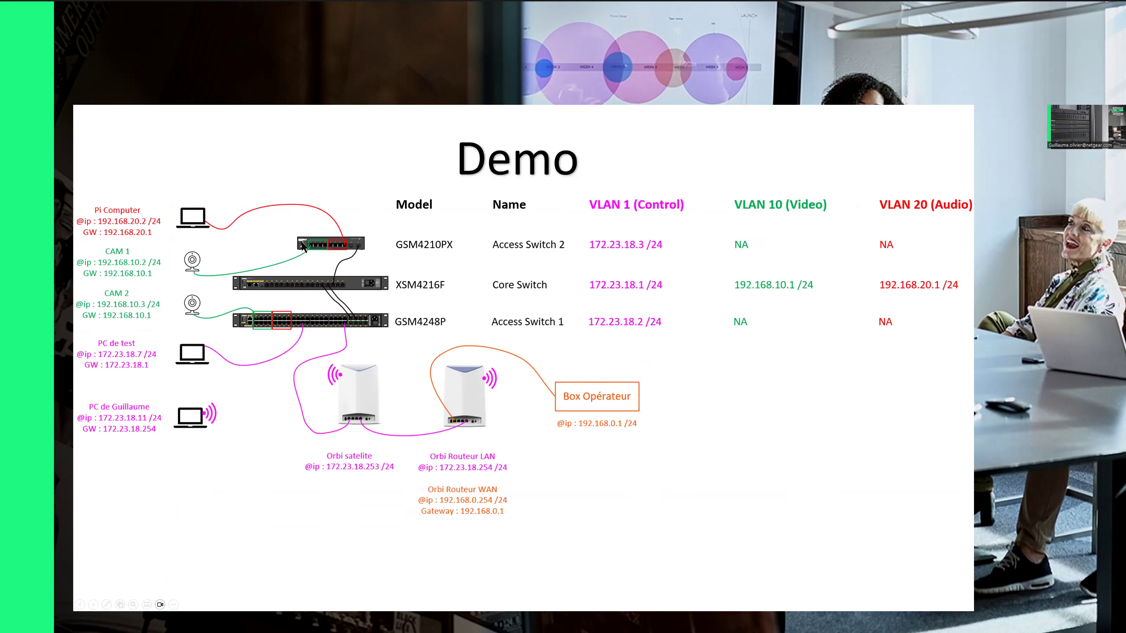
# Step: Open the configuration of the M4250-8G2XF-PoE+ switch (Access SW 2) from the Devices list
pyautogui.hotkey('alt', 'Tab')
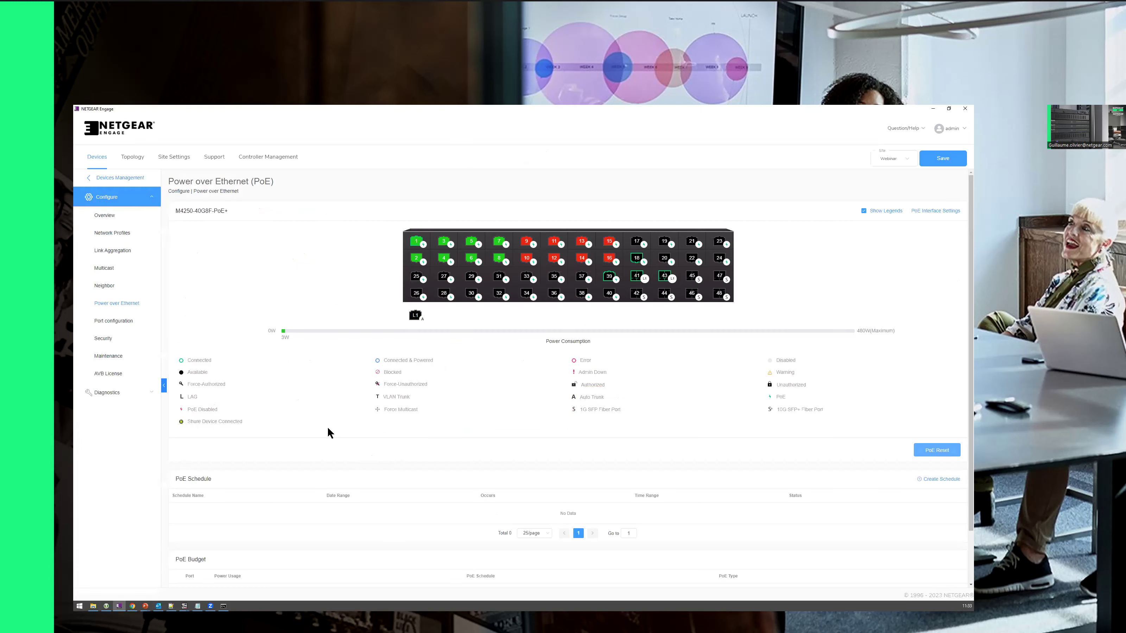
pyautogui.click(113, 178)
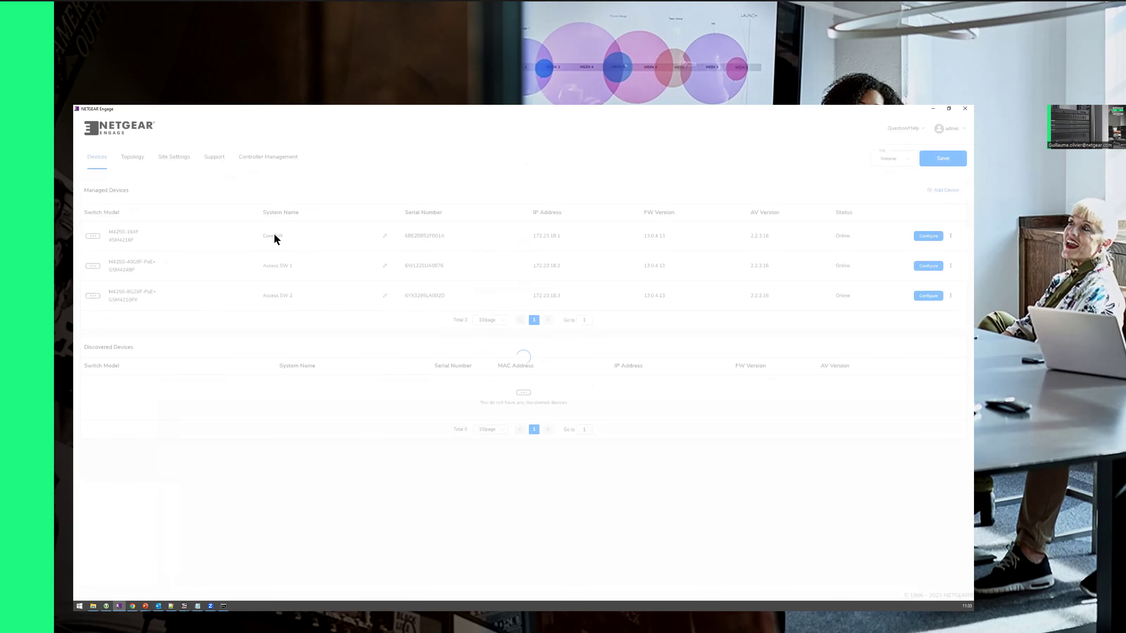
pyautogui.moveTo(129, 290); pyautogui.dragTo(170, 289)
pyautogui.click(922, 296)
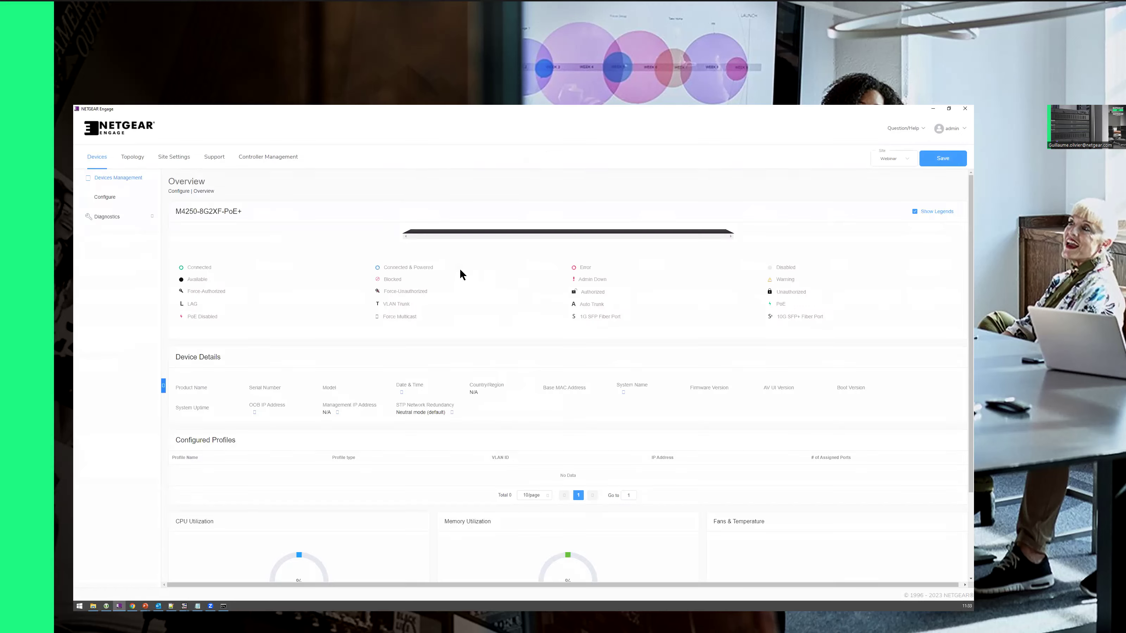
pyautogui.moveTo(419, 245)
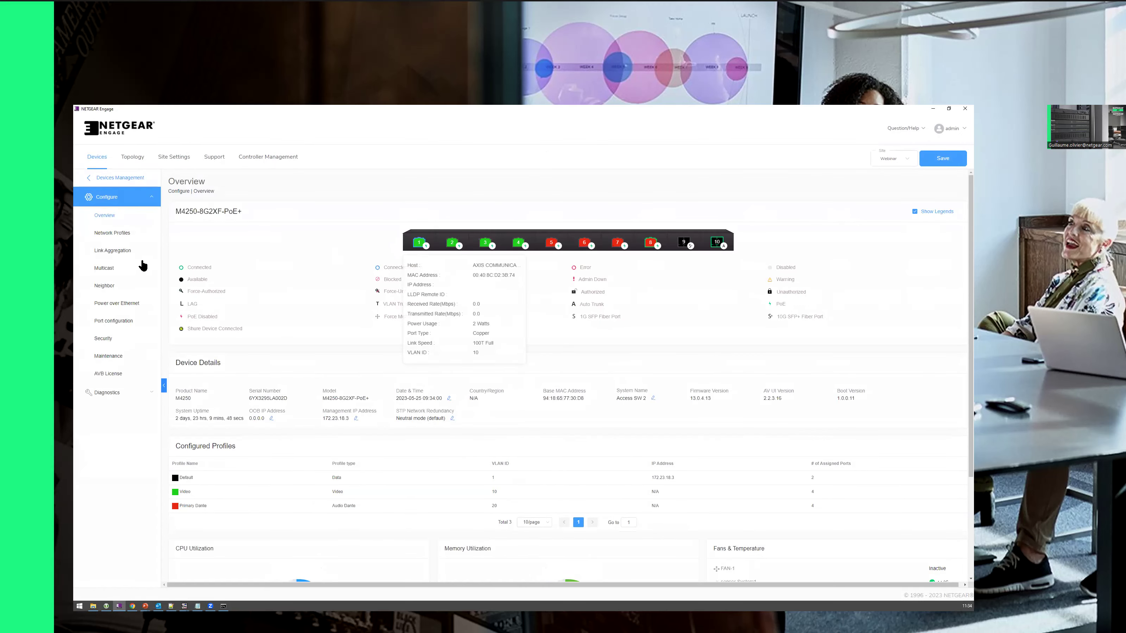
# Step: Run a PoE reset on the M4250-8G2XF-PoE+ and confirm rebooting the PoE devices
pyautogui.click(118, 304)
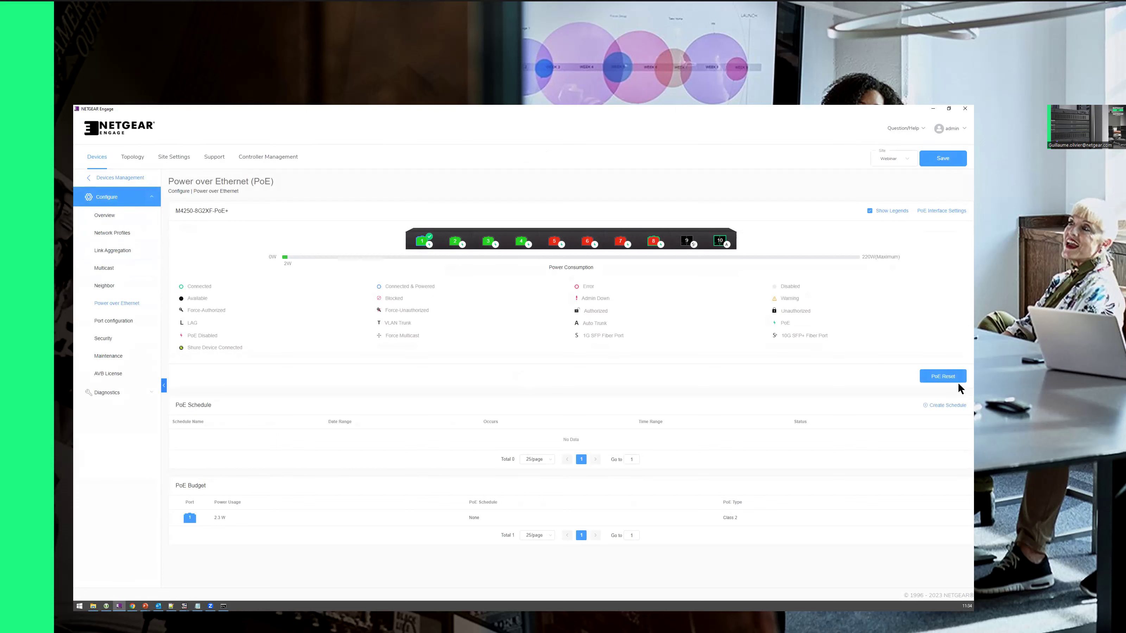
pyautogui.click(953, 377)
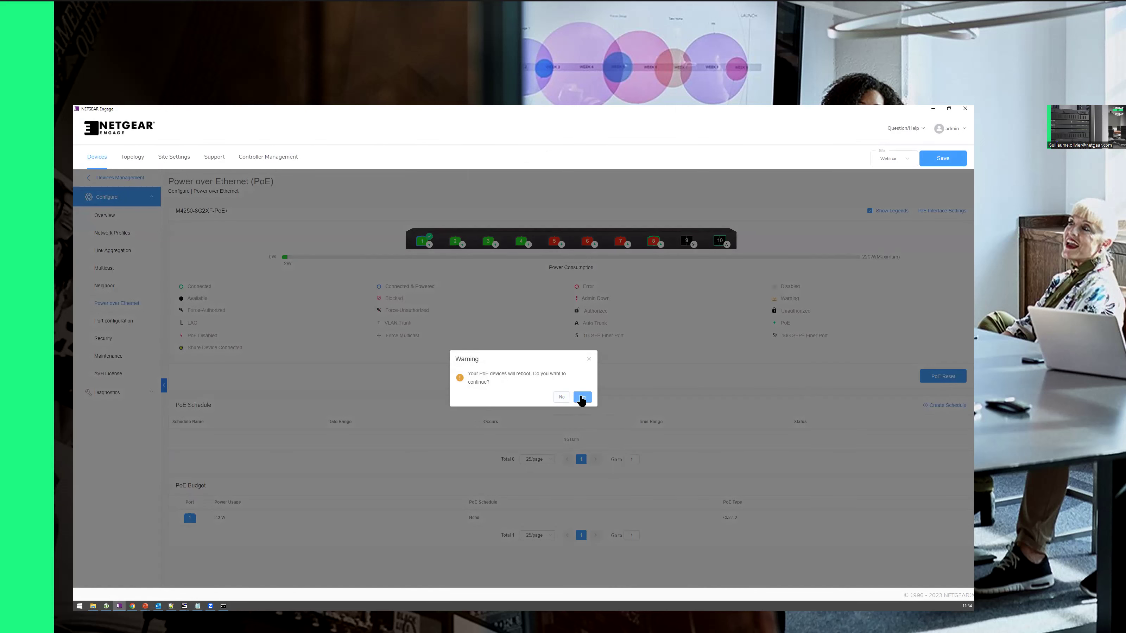
pyautogui.click(582, 397)
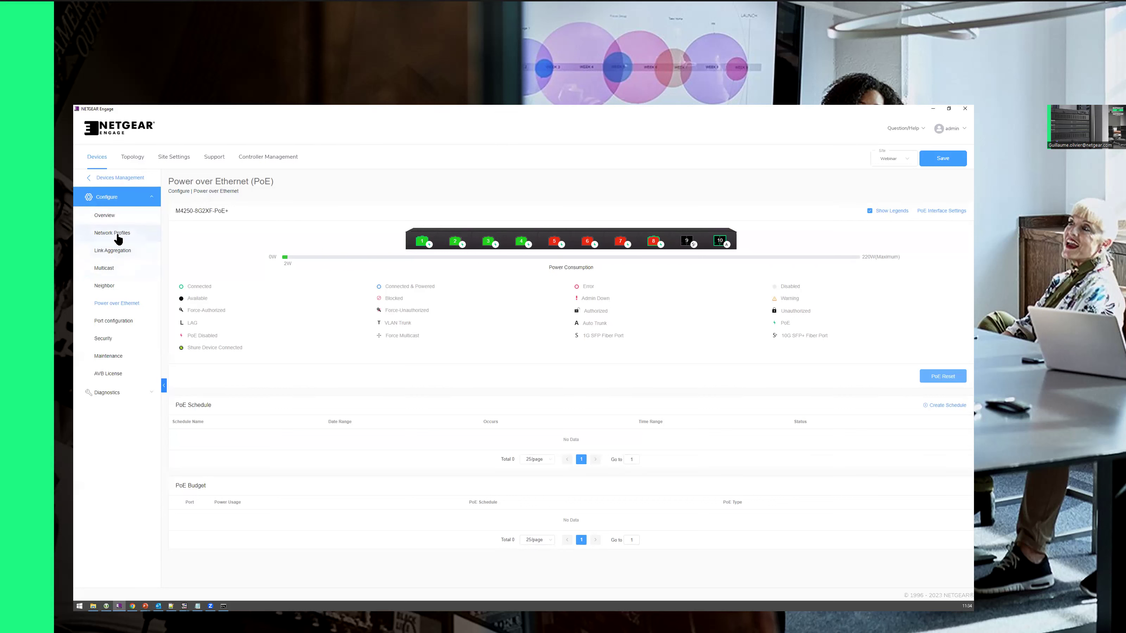
# Step: Browse Link Aggregation and Multicast (trying Block Multicast mode), ending on Access SW 2's Neighbor list
pyautogui.click(117, 252)
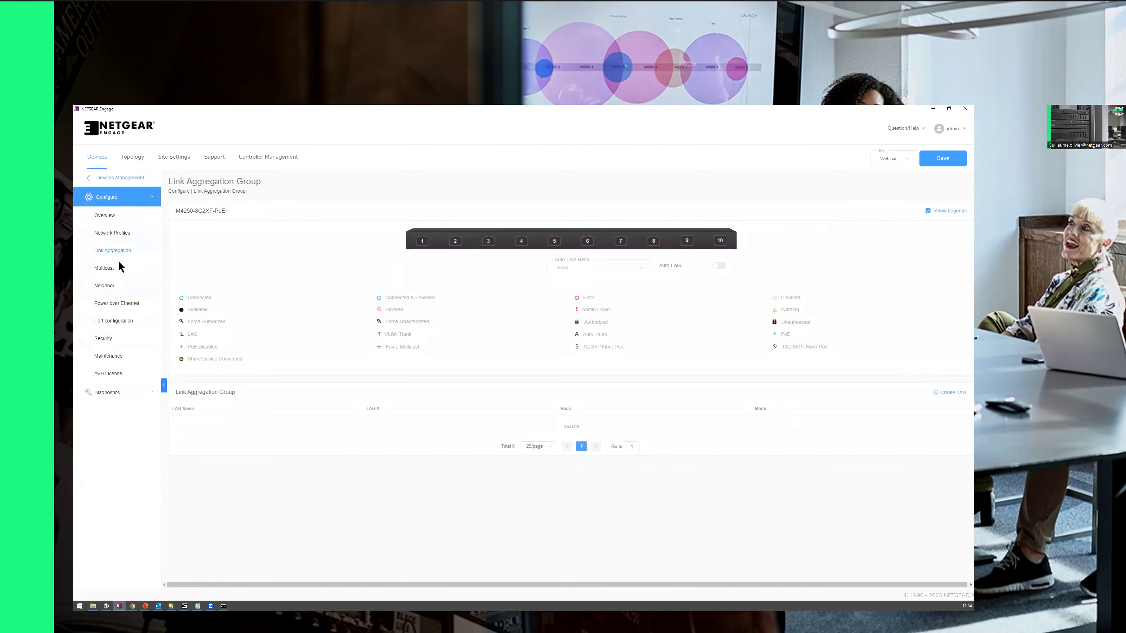
pyautogui.click(104, 269)
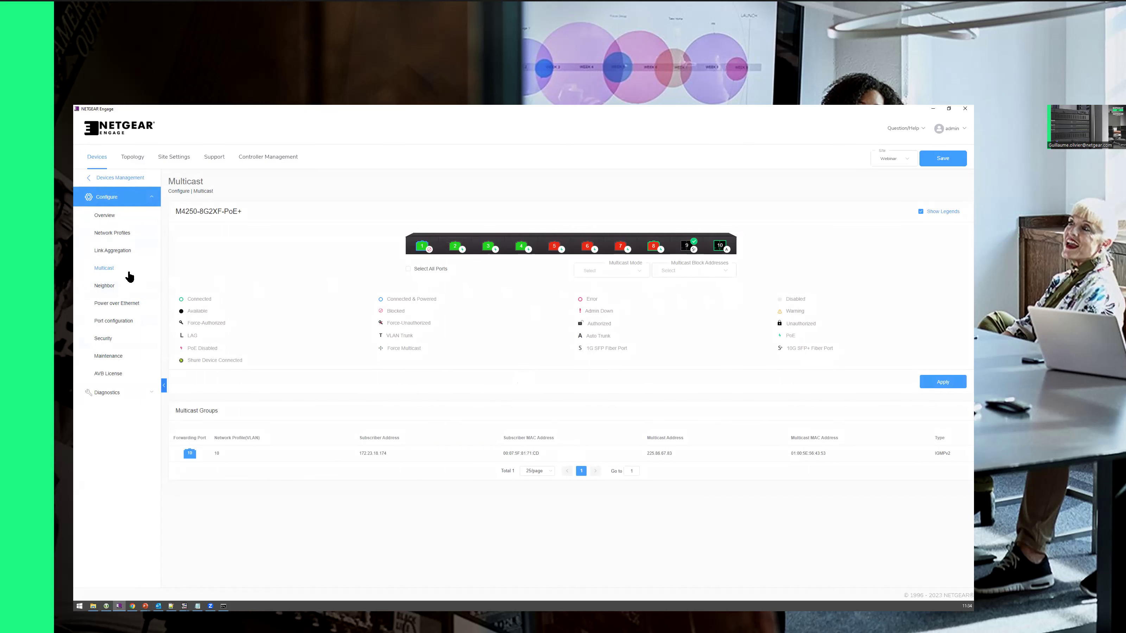
pyautogui.click(621, 276)
pyautogui.click(599, 317)
pyautogui.click(108, 285)
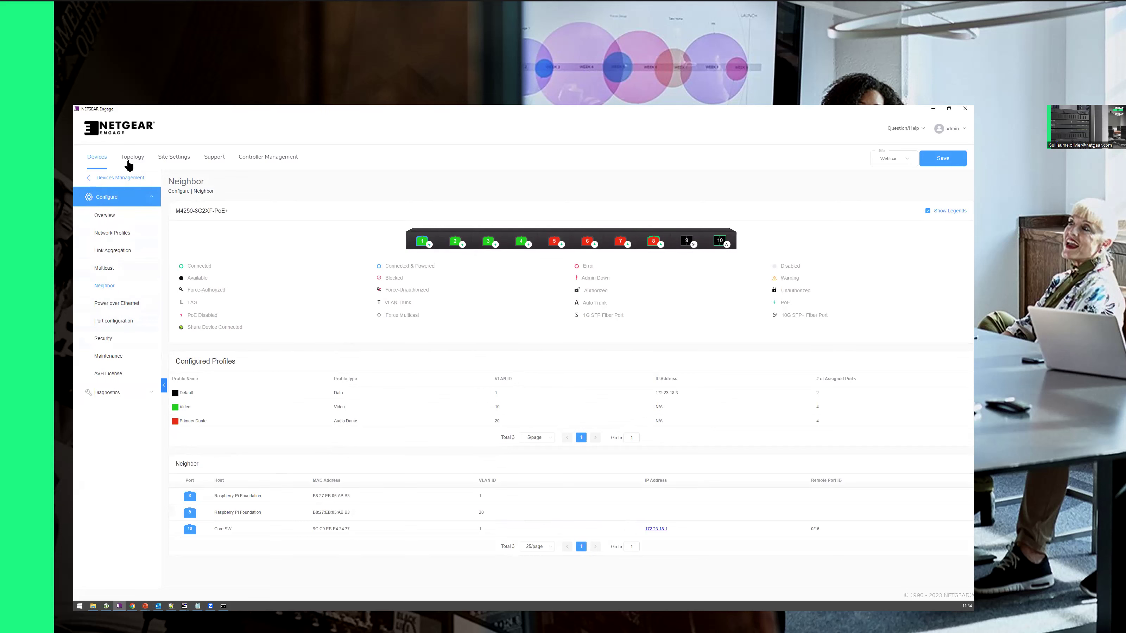
# Step: Open the Site Neighbors table, filter it to Core SW, then clear the filter
pyautogui.click(177, 157)
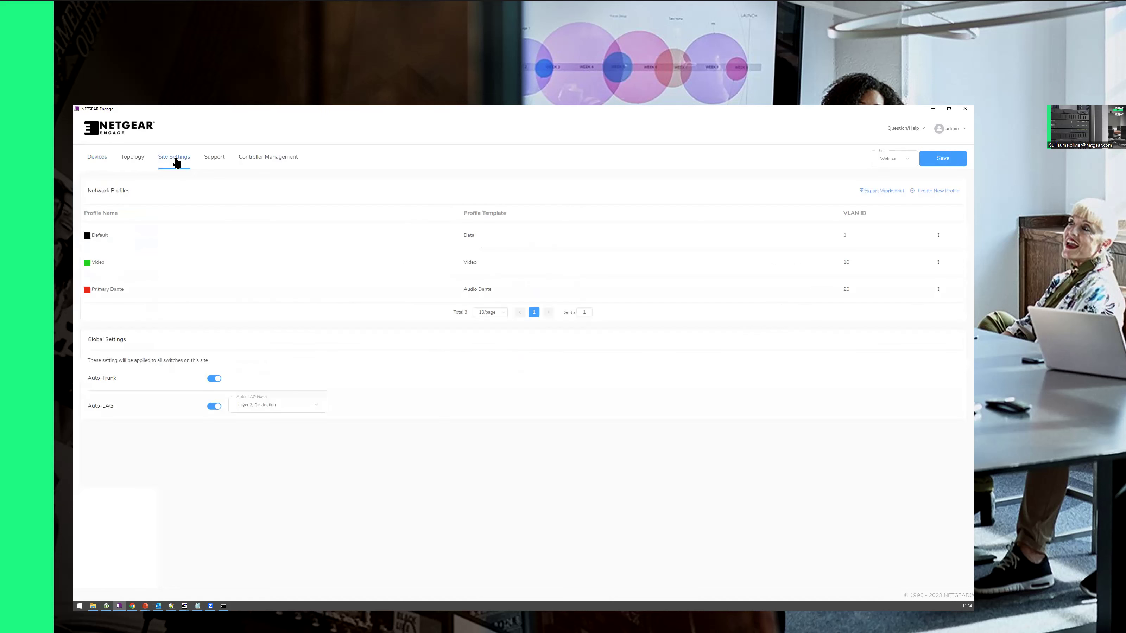
pyautogui.click(135, 159)
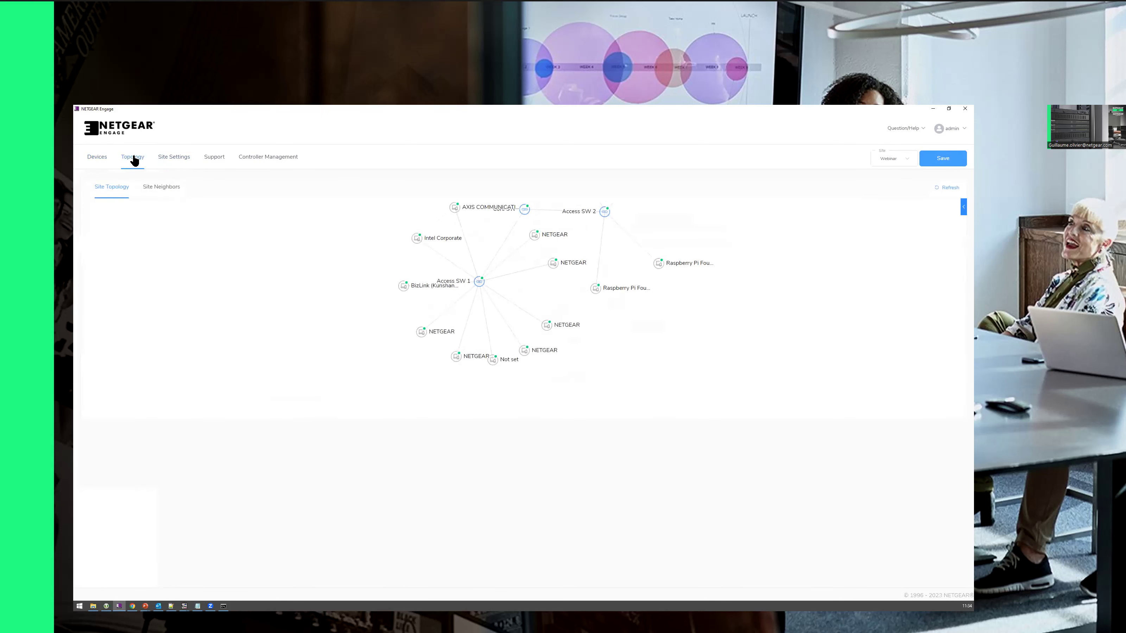
pyautogui.click(153, 189)
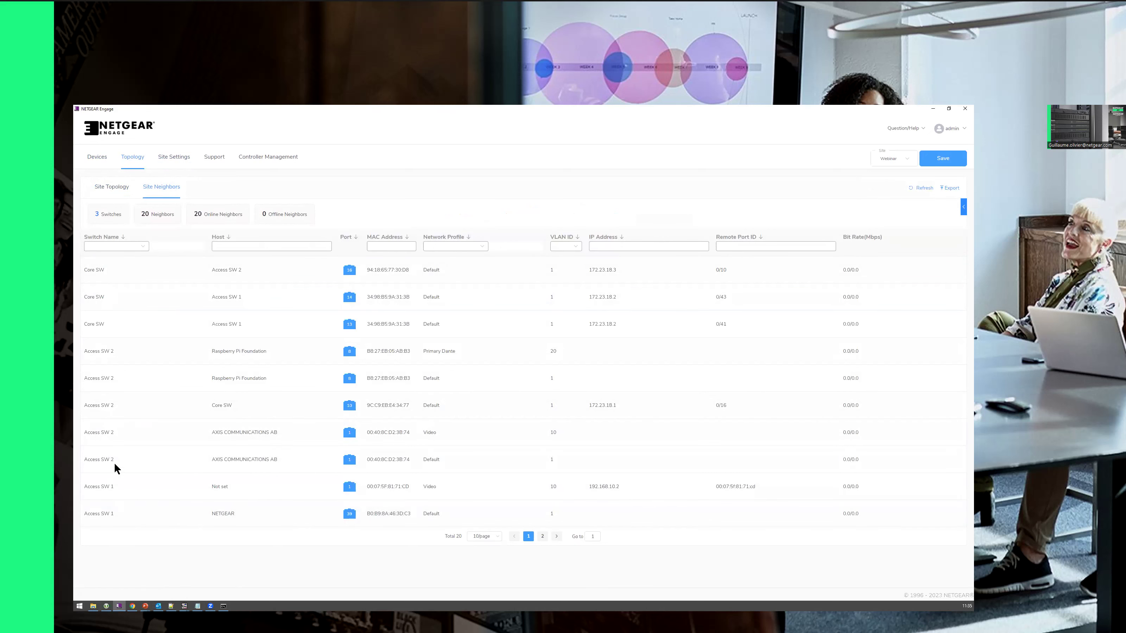
pyautogui.click(146, 247)
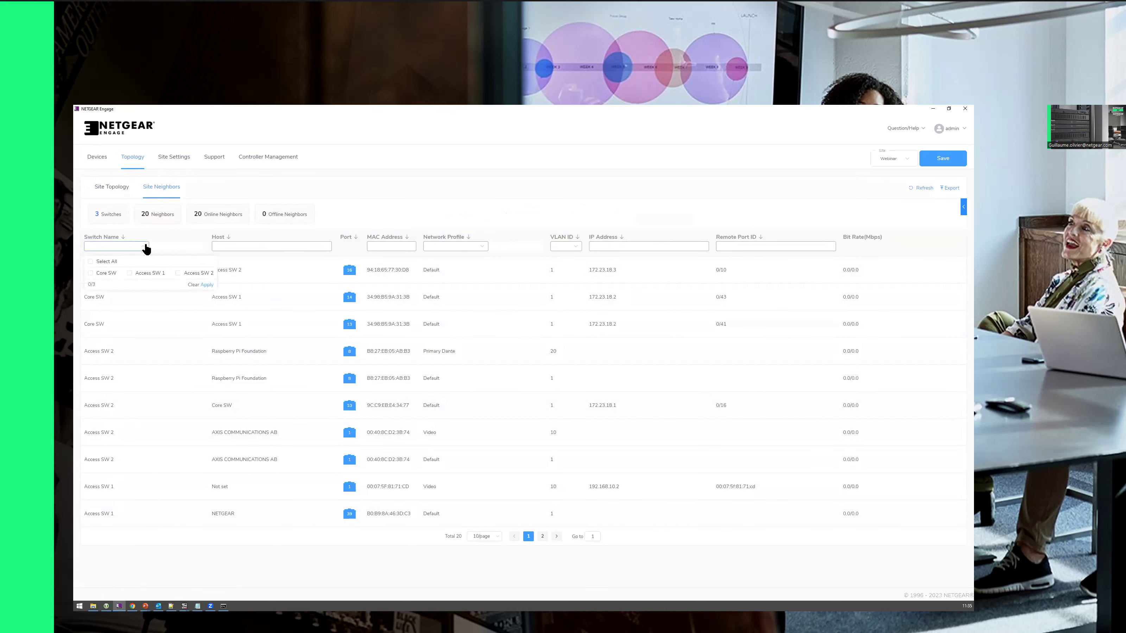
pyautogui.click(91, 272)
pyautogui.click(206, 284)
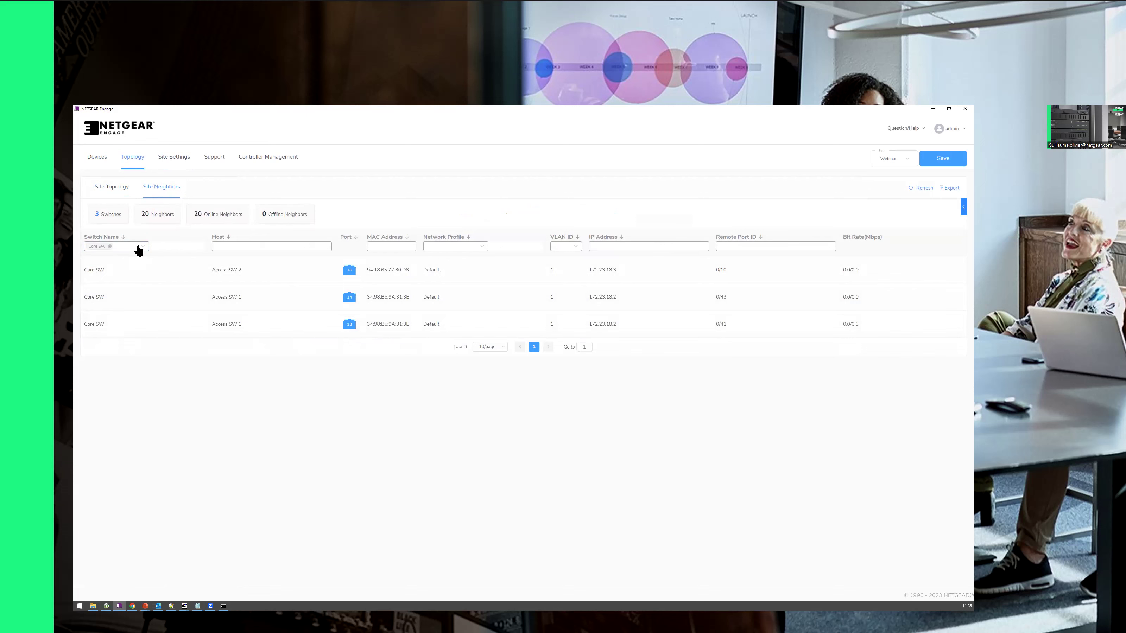
pyautogui.click(110, 246)
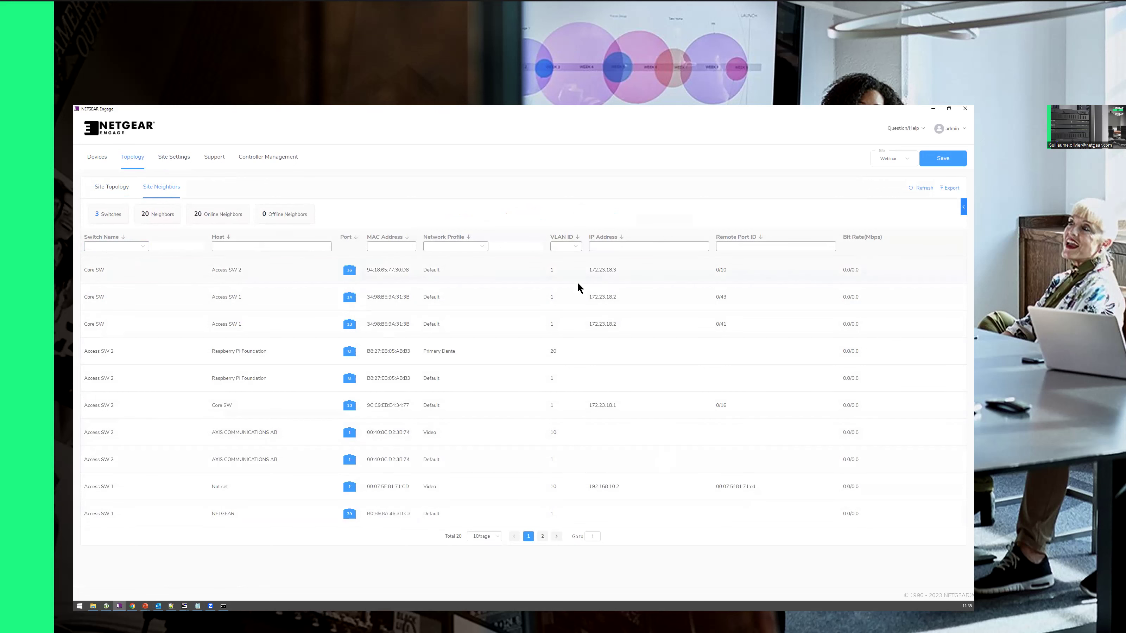
# Step: Highlight the camera IP 192.168.10.2 in the Access SW 1 neighbor row
pyautogui.moveTo(90, 487); pyautogui.dragTo(124, 487)
pyautogui.moveTo(213, 487); pyautogui.dragTo(232, 486)
pyautogui.doubleClick(600, 488)
pyautogui.moveTo(92, 487); pyautogui.dragTo(112, 488)
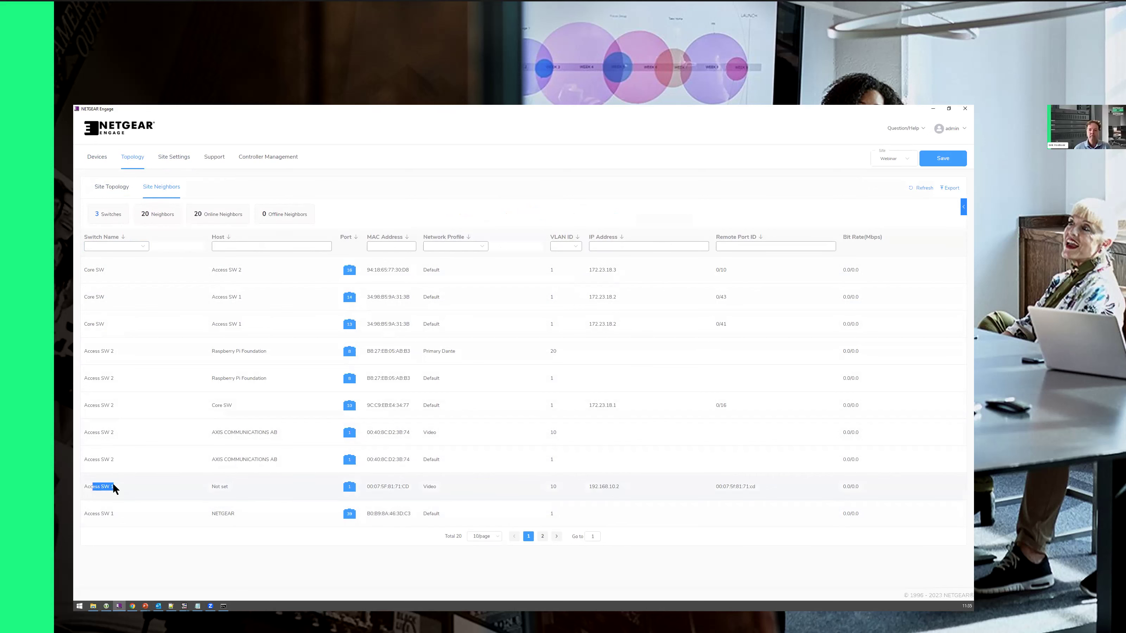
pyautogui.moveTo(592, 487); pyautogui.dragTo(619, 488)
# Step: In the remote console, recall the previous ping and start changing its address to the 10. subnet
pyautogui.click(222, 606)
pyautogui.moveTo(184, 606)
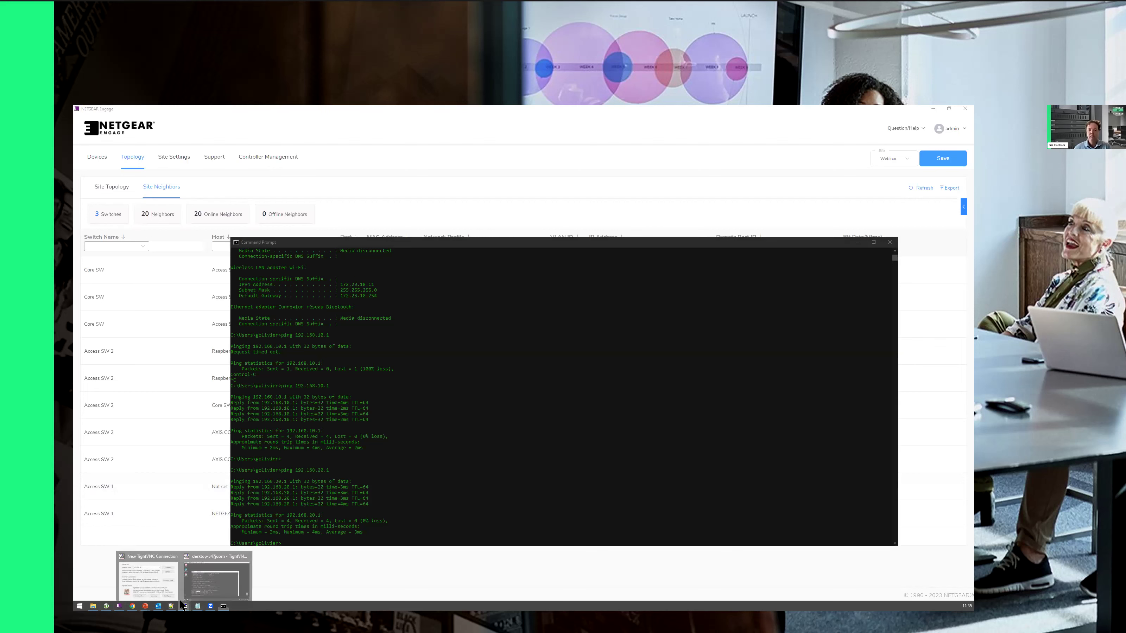
pyautogui.click(226, 581)
pyautogui.click(432, 407)
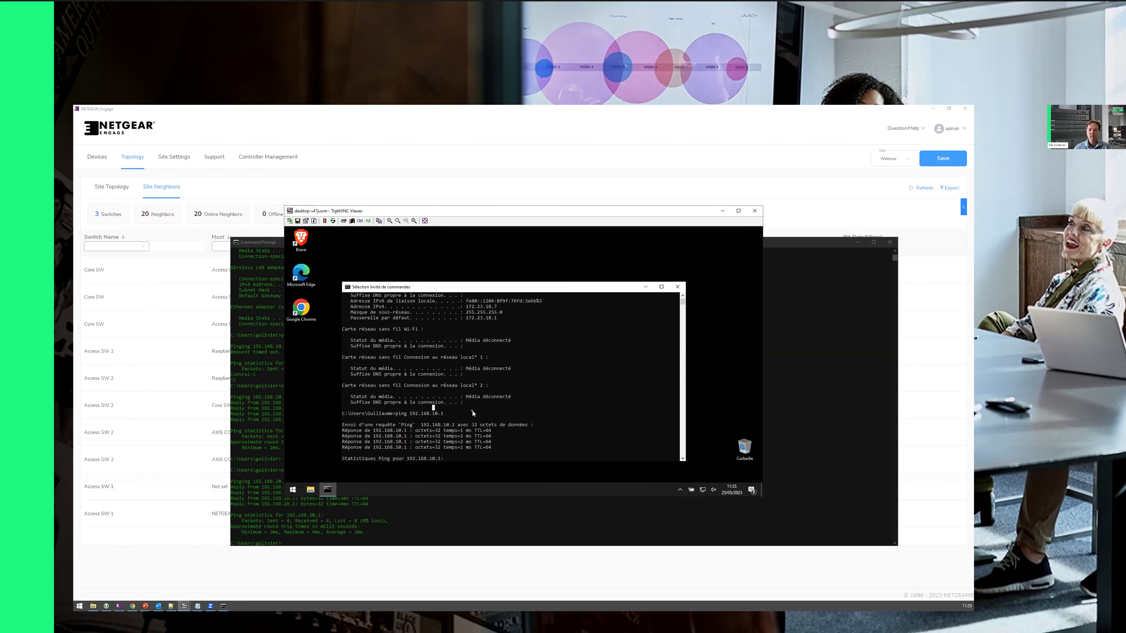
pyautogui.press('Up')
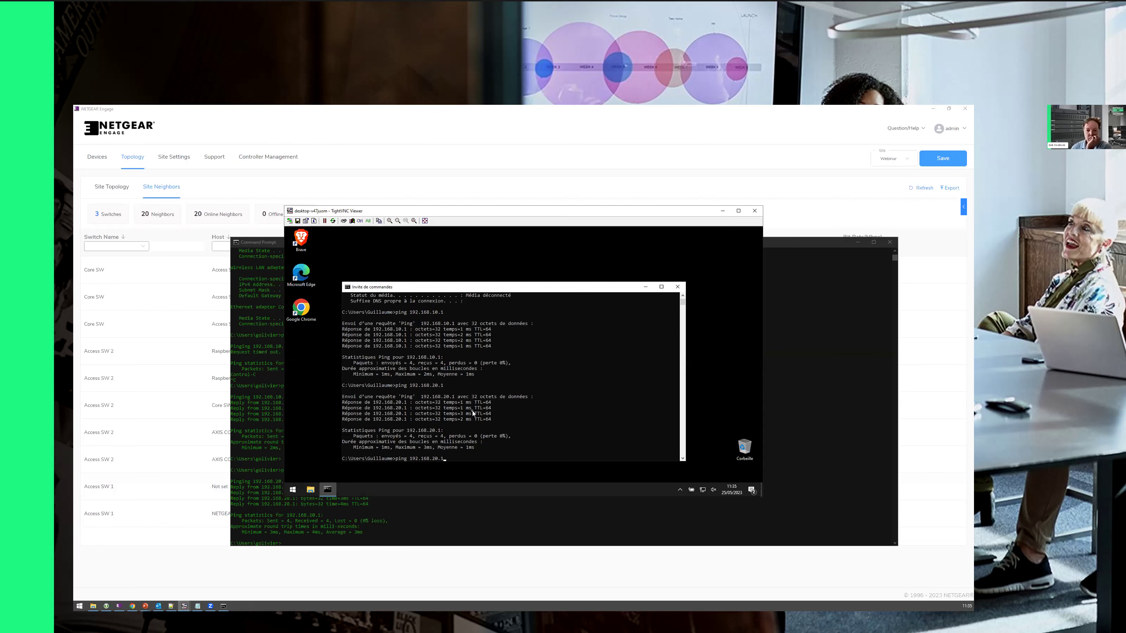
pyautogui.press('BackSpace')
pyautogui.press('BackSpace')
pyautogui.press('BackSpace')
pyautogui.press('BackSpace')
pyautogui.write('10.')
# Step: Check the camera IP ending 10.2 in Engage's neighbor table, then return to the remote session
pyautogui.click(195, 445)
pyautogui.moveTo(611, 487); pyautogui.dragTo(619, 488)
pyautogui.moveTo(184, 606)
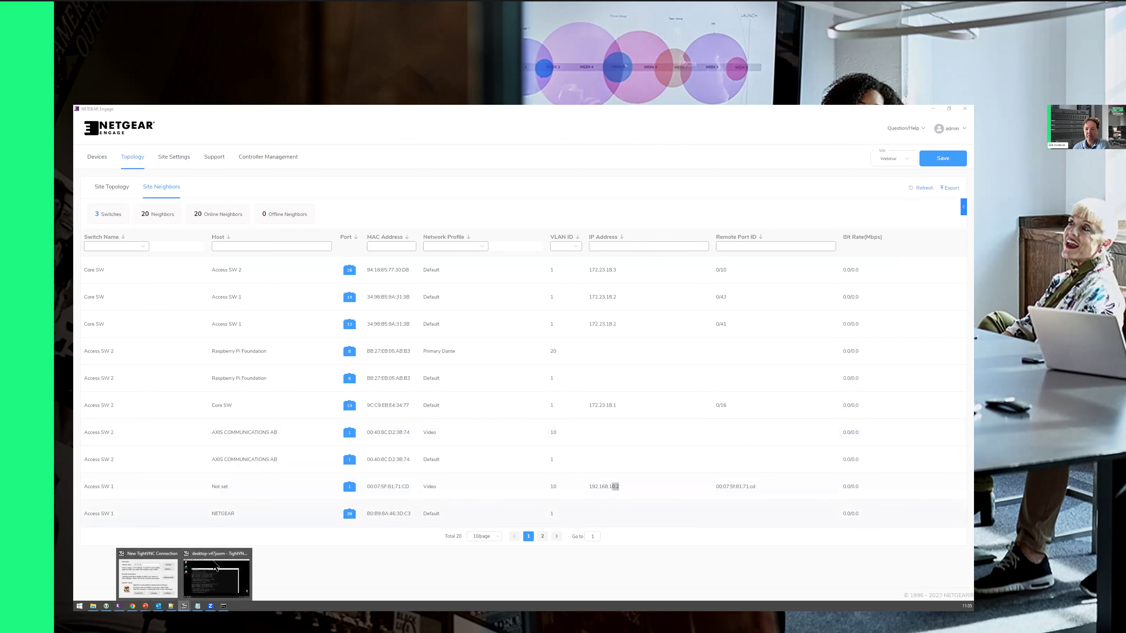
pyautogui.click(216, 568)
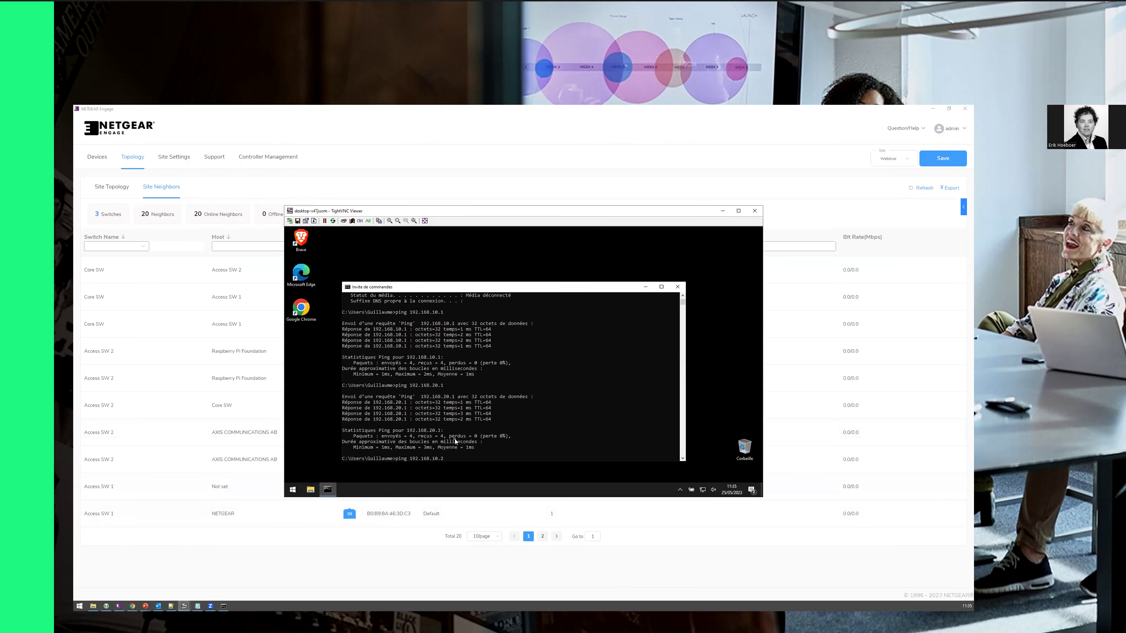
# Step: Exit selection mode, correct the typed address, and ping 192.168.10.2
pyautogui.click(440, 428)
pyautogui.press('Escape')
pyautogui.click(495, 436)
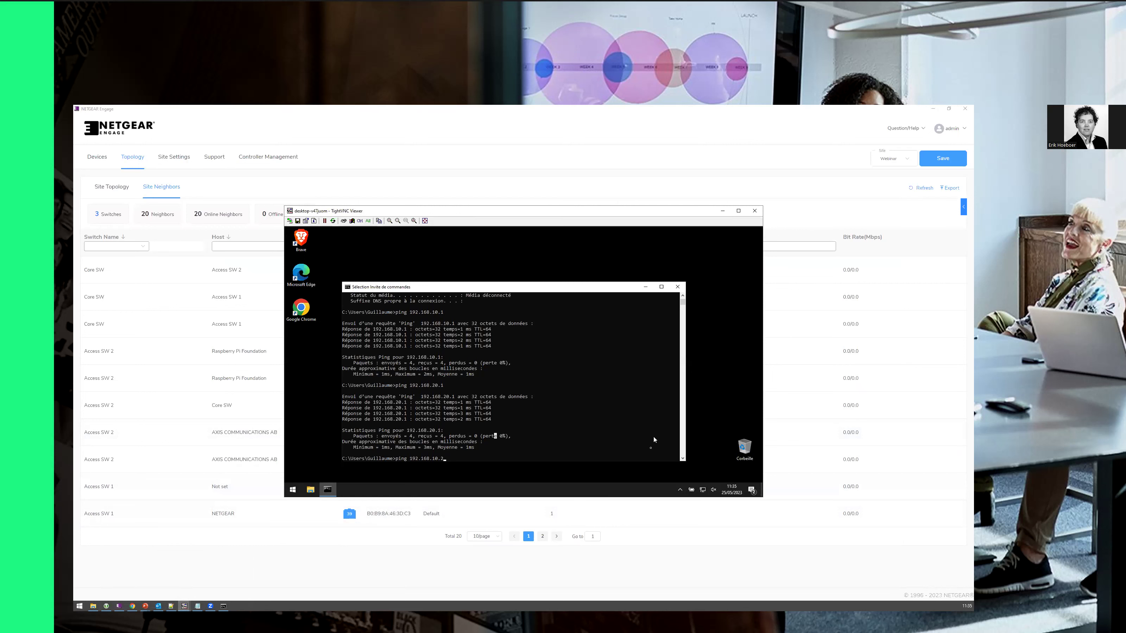
pyautogui.click(683, 459)
pyautogui.press('Escape')
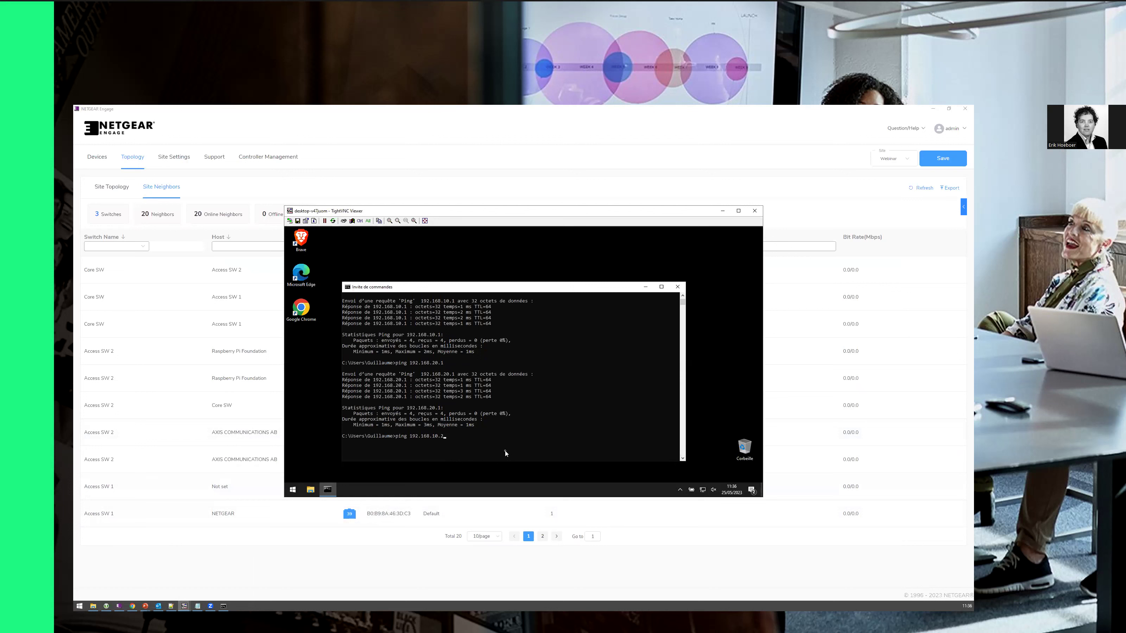
pyautogui.click(459, 430)
pyautogui.press('BackSpace')
pyautogui.press('BackSpace')
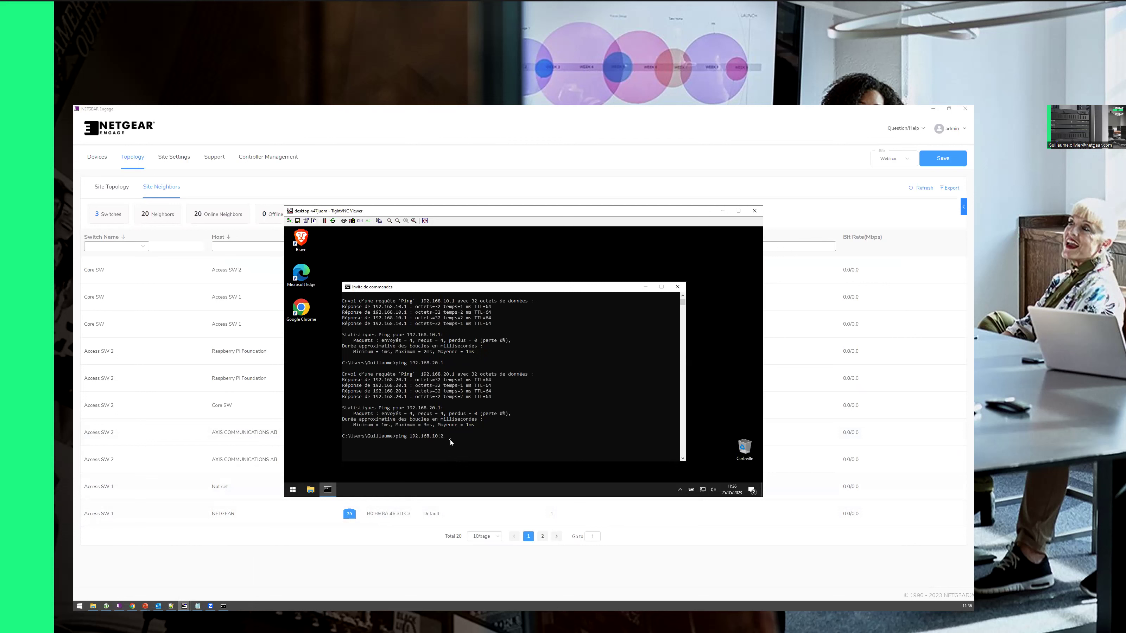
pyautogui.press('Return')
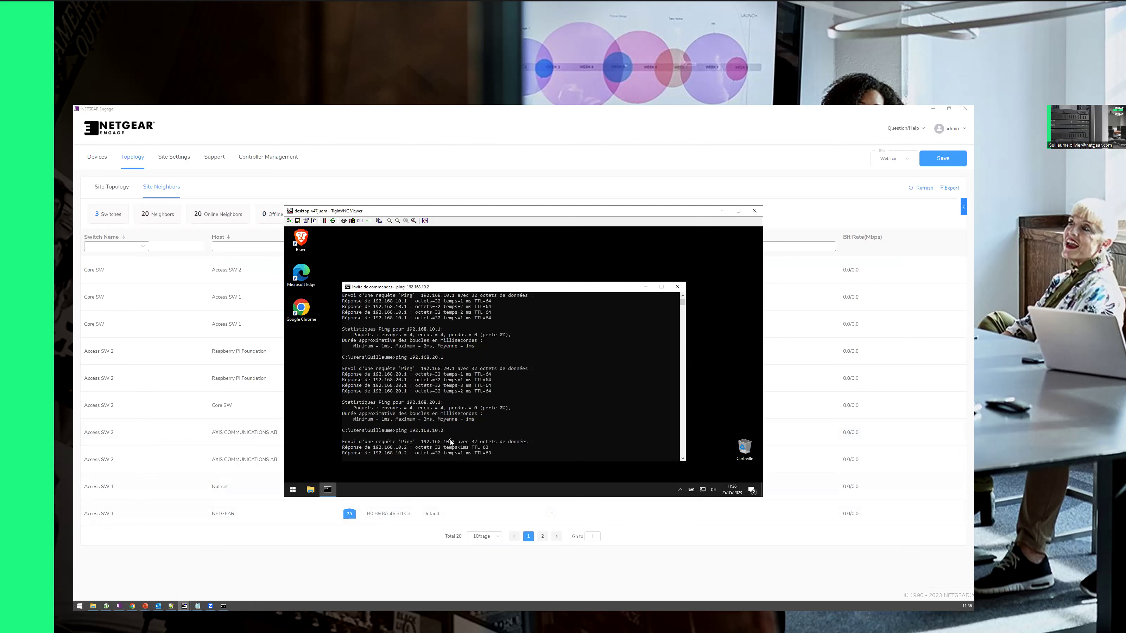
# Step: Launch Chrome on the remote PC, load 192.168.10.2, and dismiss the No video display warning
pyautogui.doubleClick(303, 309)
pyautogui.click(373, 243)
pyautogui.write('192')
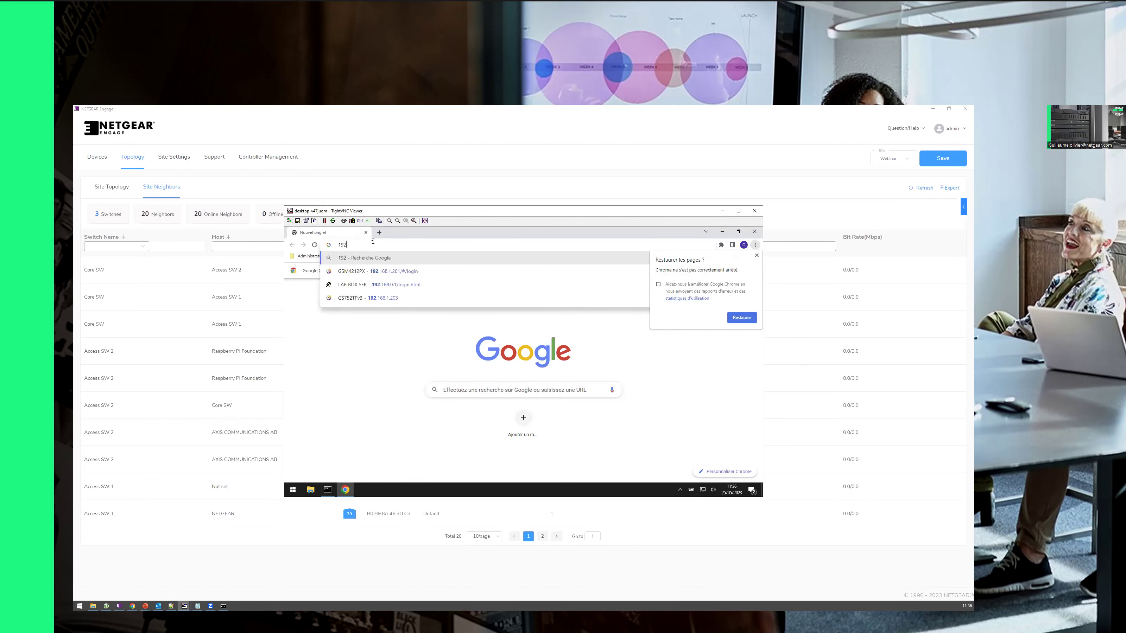
pyautogui.press('Down')
pyautogui.press('Down')
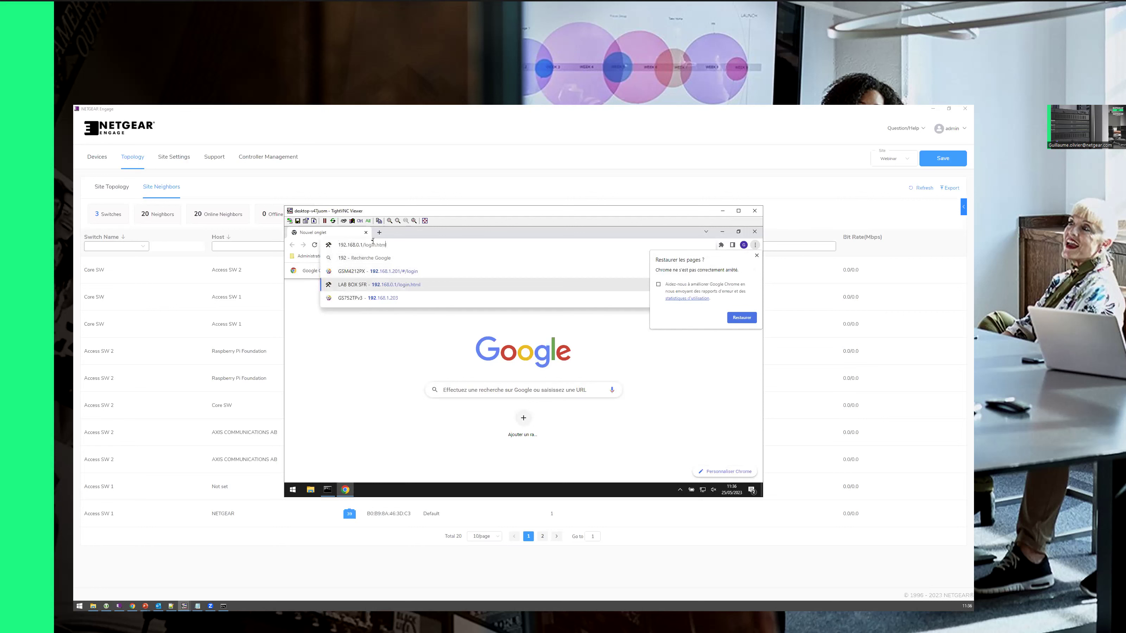
pyautogui.hotkey('shift', 'Right')
pyautogui.hotkey('shift', 'Right')
pyautogui.hotkey('shift', 'Right')
pyautogui.hotkey('shift', 'Right')
pyautogui.hotkey('shift', 'Right')
pyautogui.hotkey('shift', 'Right')
pyautogui.hotkey('shift', 'Right')
pyautogui.hotkey('shift', 'Right')
pyautogui.hotkey('shift', 'Right')
pyautogui.hotkey('shift', 'Right')
pyautogui.hotkey('shift', 'Right')
pyautogui.hotkey('shift', 'Right')
pyautogui.hotkey('shift', 'Right')
pyautogui.hotkey('shift', 'Right')
pyautogui.write('10.2')
pyautogui.press('Return')
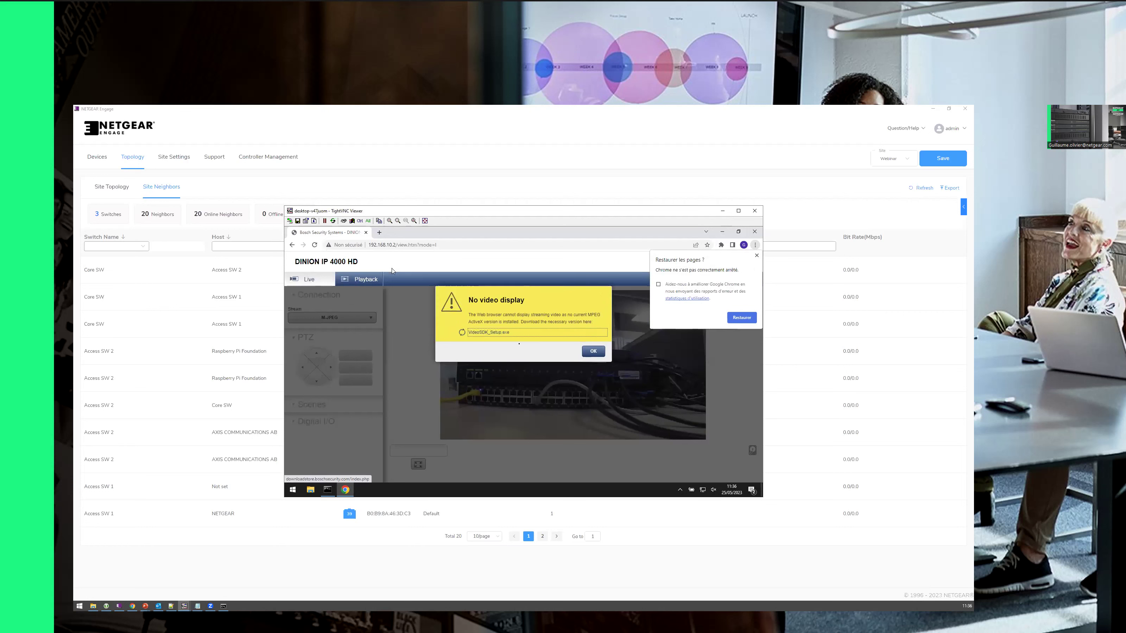
pyautogui.click(592, 385)
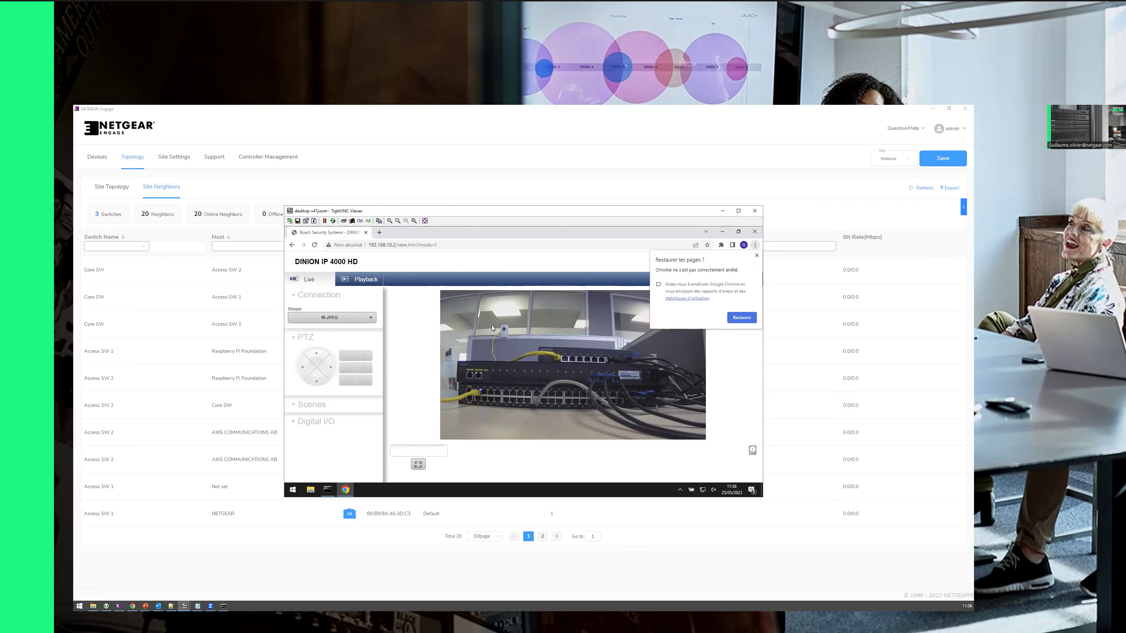
# Step: Run ipconfig in the remote command prompt and review its output
pyautogui.click(334, 492)
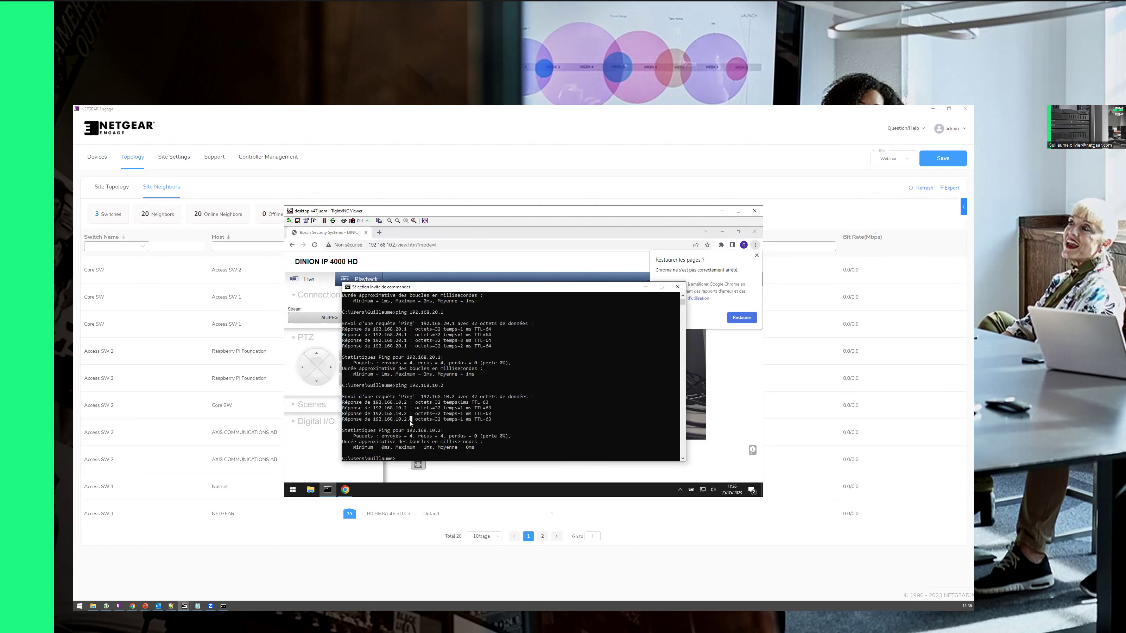
pyautogui.write('ipconfig')
pyautogui.press('Return')
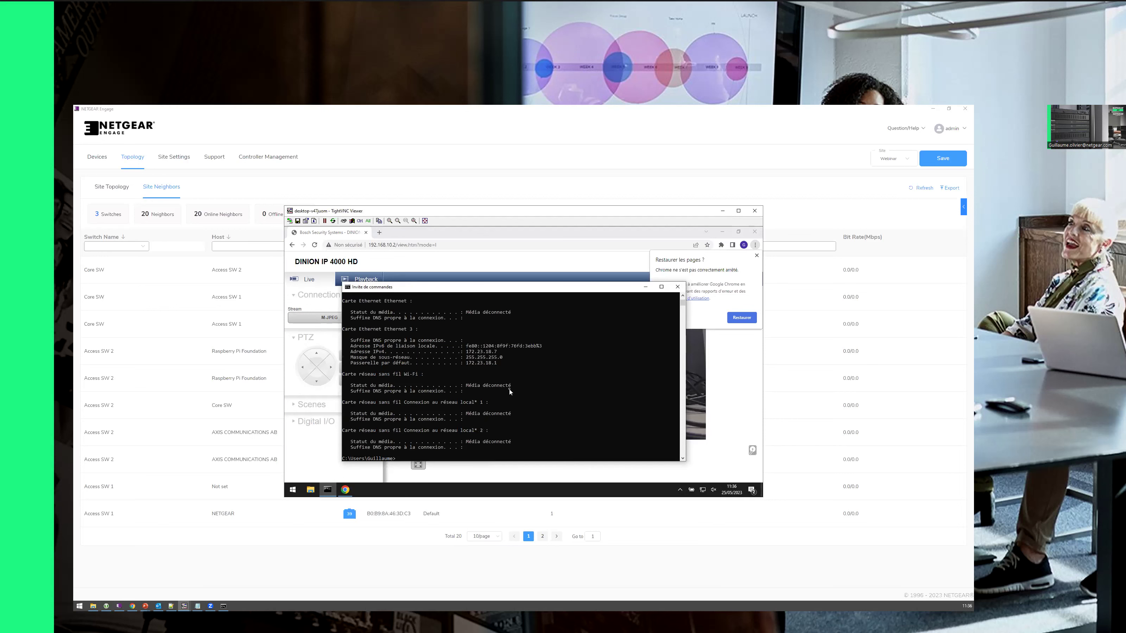
pyautogui.scroll(3, 510, 390)
pyautogui.scroll(-3, 502, 397)
# Step: Clear the screen with cls, rerun ipconfig, and highlight the IPv4 address through default gateway lines
pyautogui.write('cls')
pyautogui.press('Return')
pyautogui.write('ipconfig')
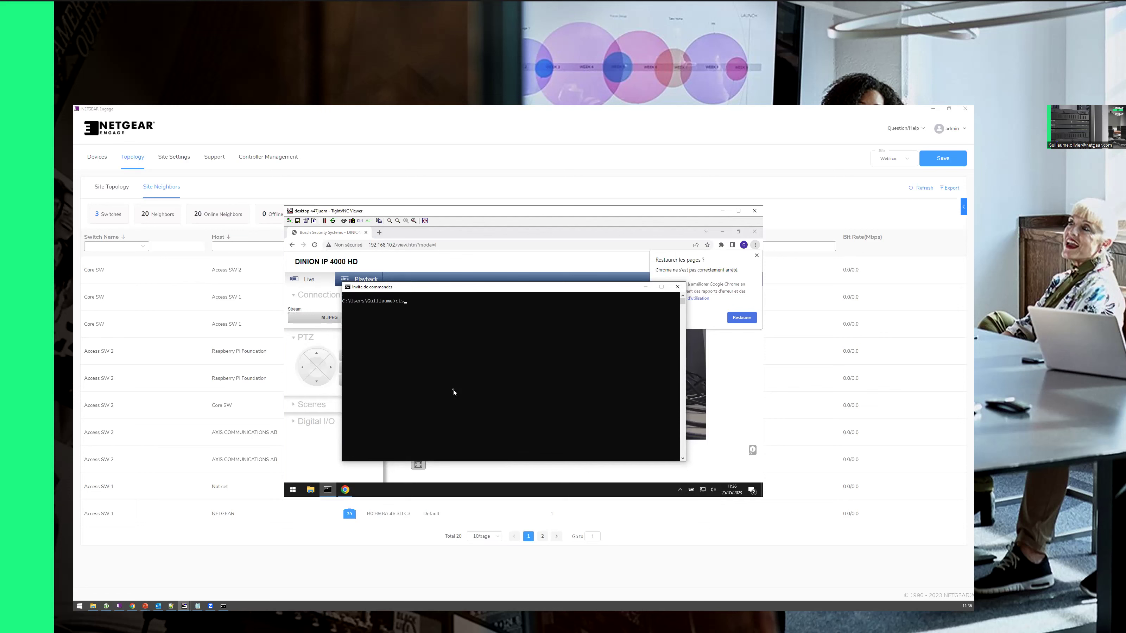
pyautogui.press('Return')
pyautogui.moveTo(473, 318); pyautogui.dragTo(484, 436)
pyautogui.click(512, 419)
pyautogui.moveTo(468, 351); pyautogui.dragTo(499, 366)
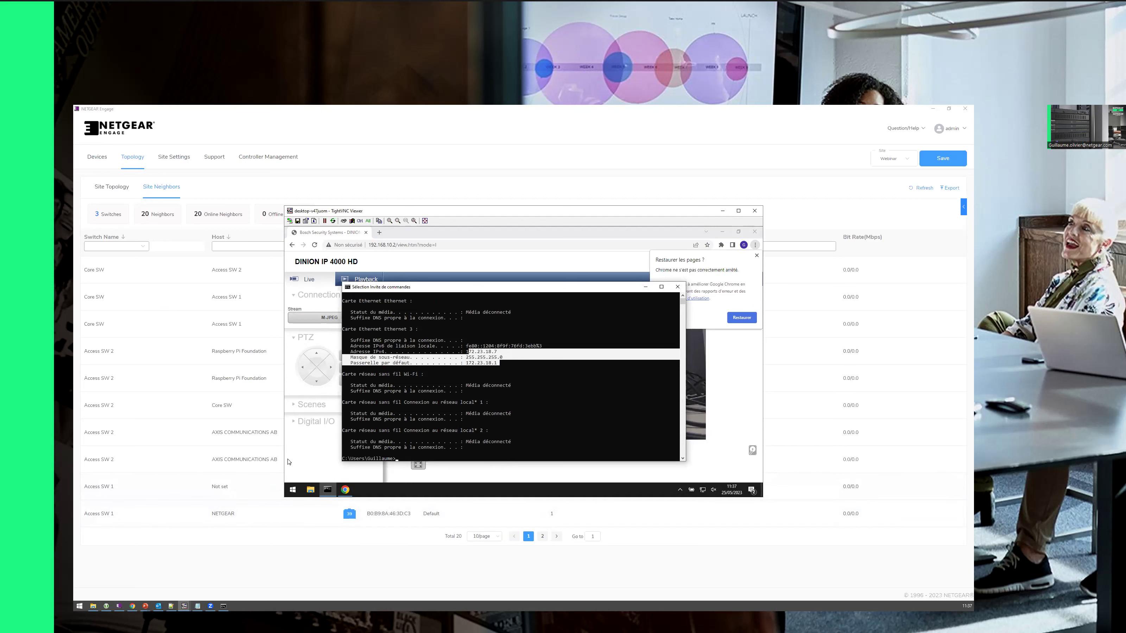
pyautogui.click(210, 603)
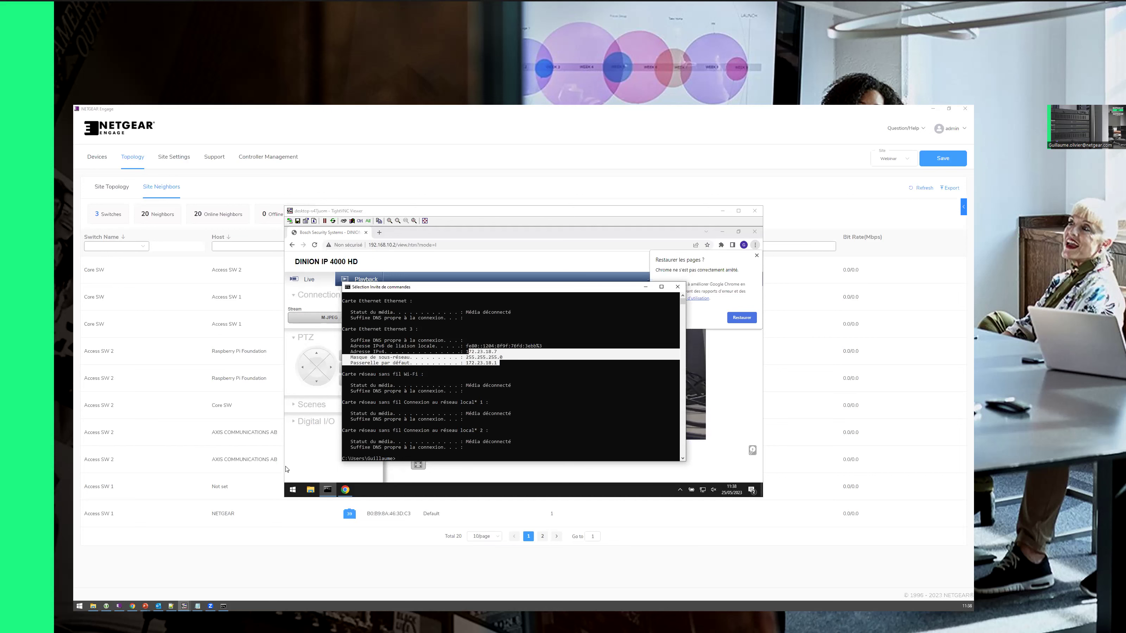
# Step: View the Orbi Static Routes page, then rerun ipconfig in the remote console
pyautogui.click(138, 603)
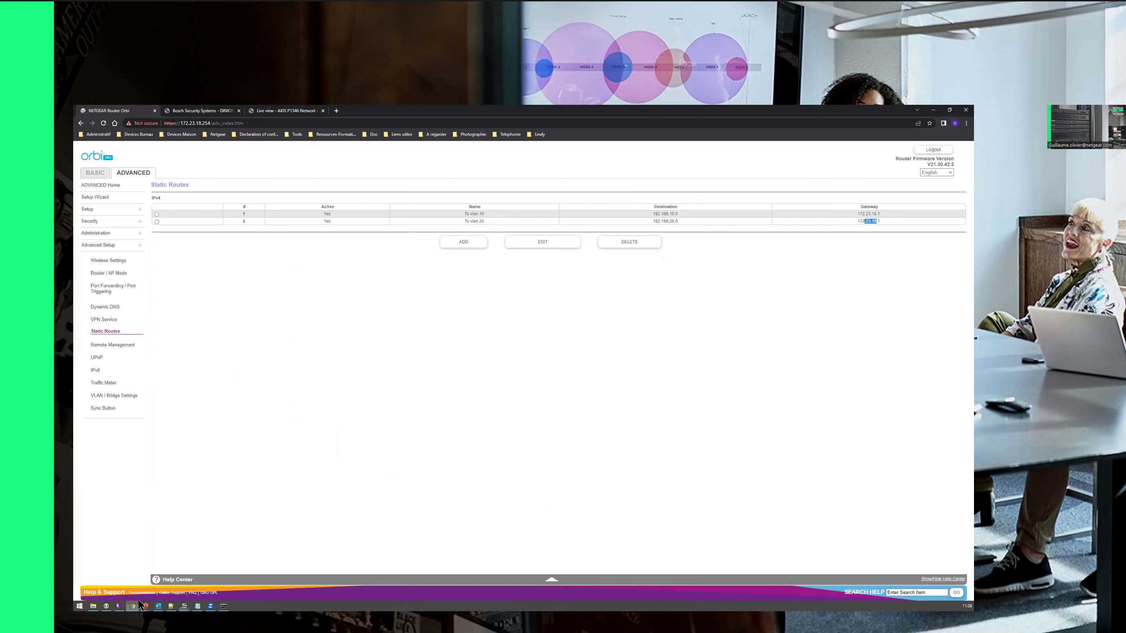
pyautogui.click(184, 606)
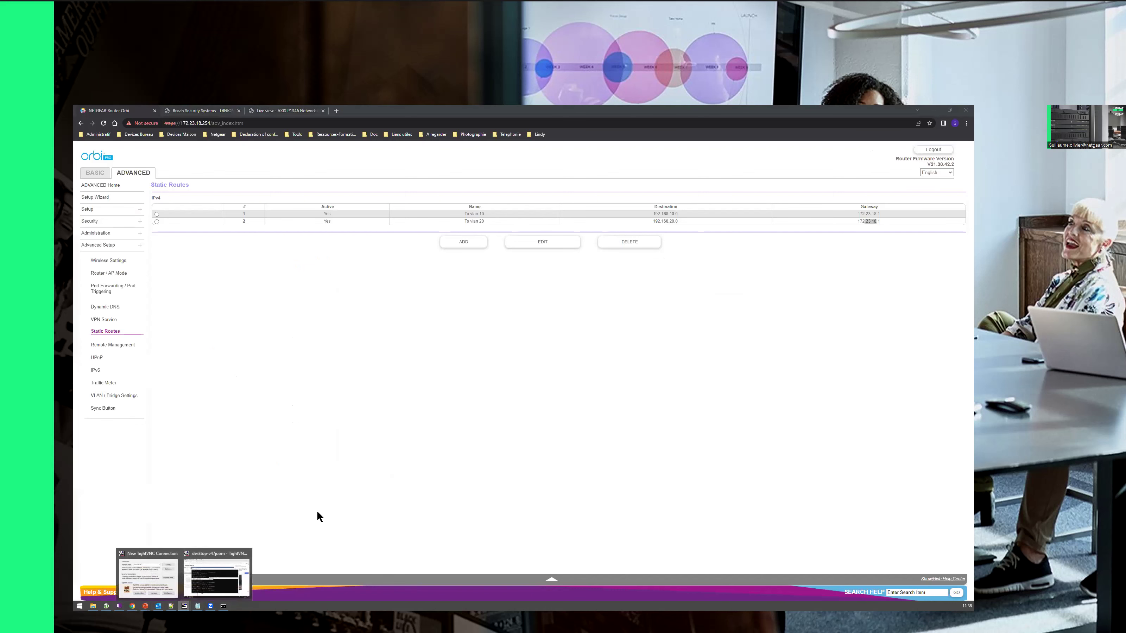
pyautogui.click(216, 577)
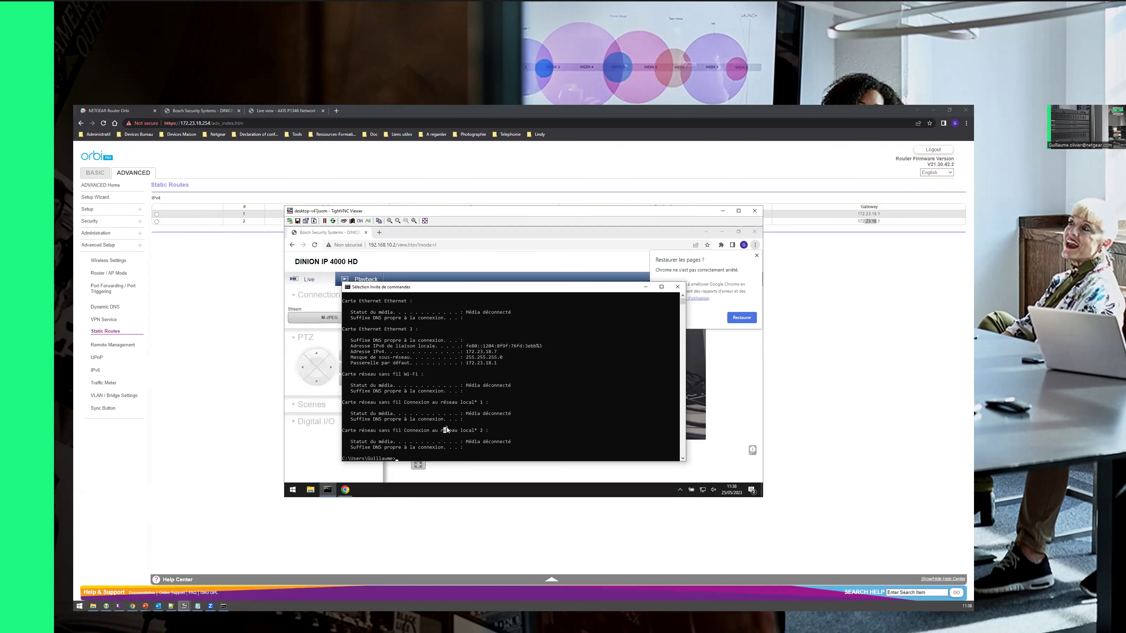
pyautogui.press('Up')
pyautogui.press('Return')
# Step: Highlight default gateway 172.23.18.1 in the ipconfig output and return to NETGEAR Engage
pyautogui.click(596, 363)
pyautogui.moveTo(472, 363); pyautogui.dragTo(497, 363)
pyautogui.moveTo(468, 363); pyautogui.dragTo(499, 363)
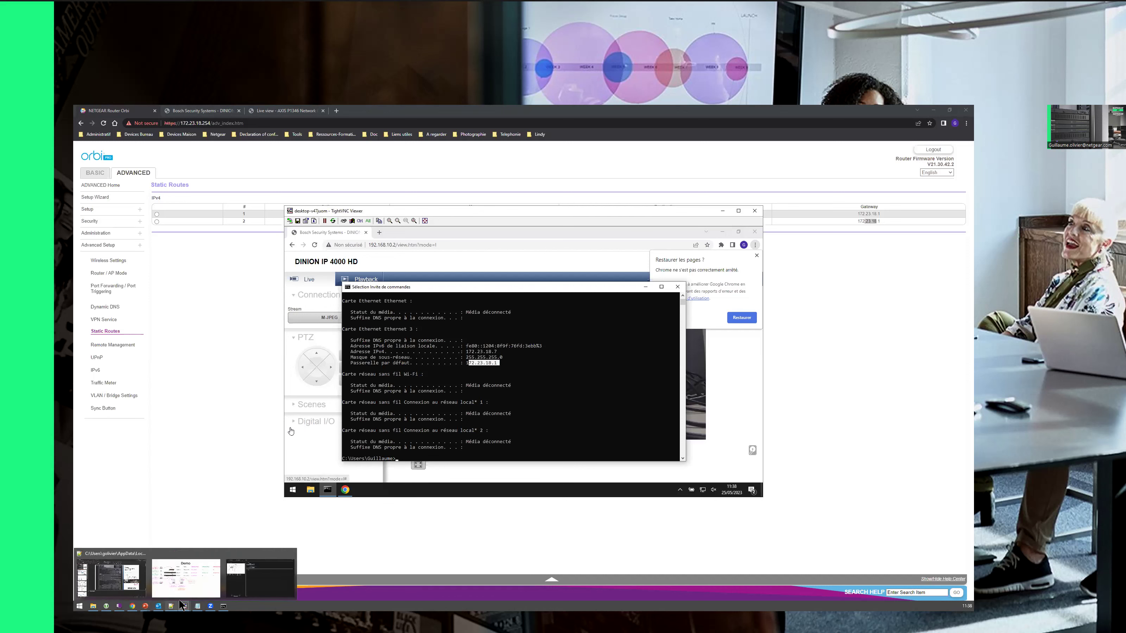
pyautogui.click(120, 604)
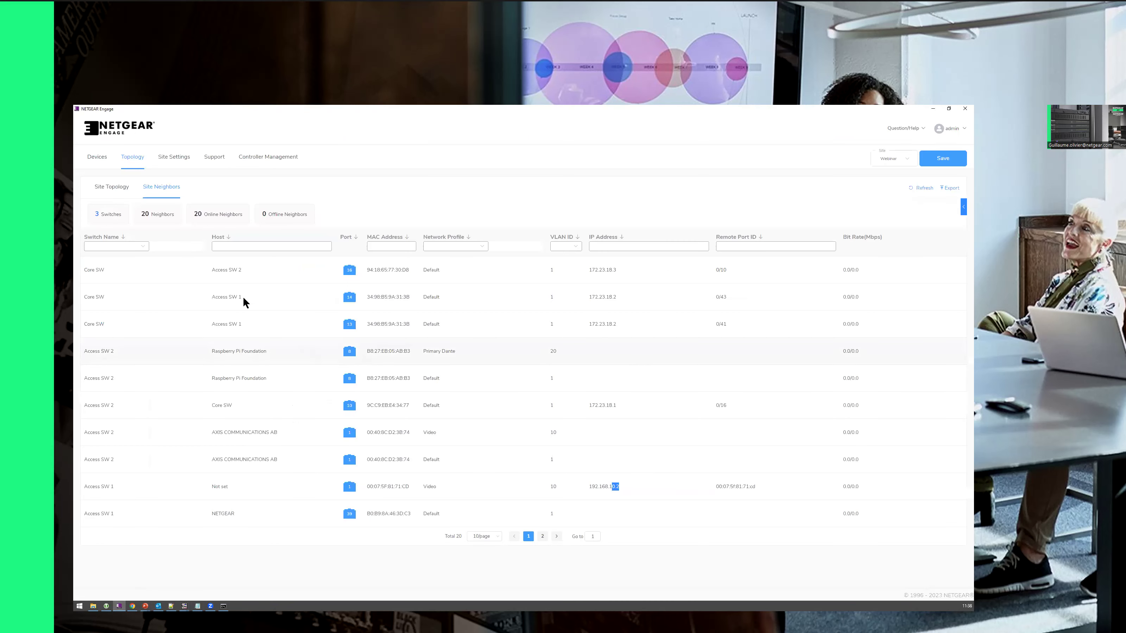
# Step: In the Managed Devices list, highlight Core SW's IP address 172.23.18.1
pyautogui.click(96, 158)
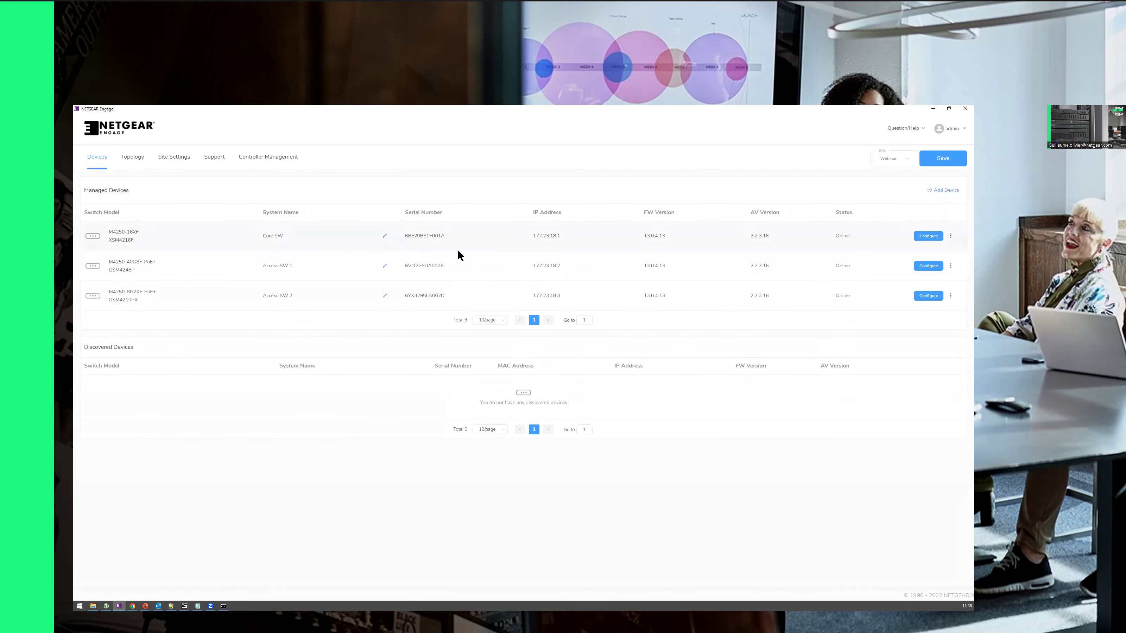
pyautogui.moveTo(119, 231); pyautogui.dragTo(136, 231)
pyautogui.moveTo(534, 235); pyautogui.dragTo(561, 240)
pyautogui.doubleClick(543, 235)
pyautogui.click(530, 236)
pyautogui.click(538, 236)
# Step: Check the Orbi static routes To vlan 10 and To vlan 20 via gateway 172.23.18.1, then return to Engage
pyautogui.click(131, 606)
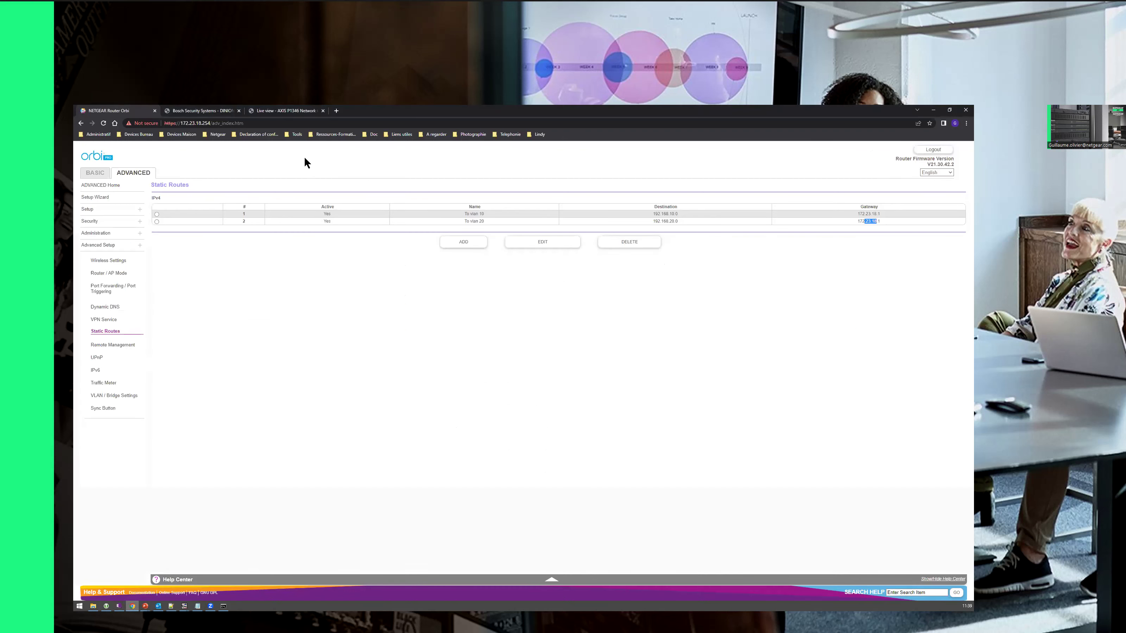
pyautogui.click(665, 213)
pyautogui.doubleClick(659, 208)
pyautogui.moveTo(661, 206); pyautogui.dragTo(675, 207)
pyautogui.moveTo(679, 214); pyautogui.dragTo(675, 214)
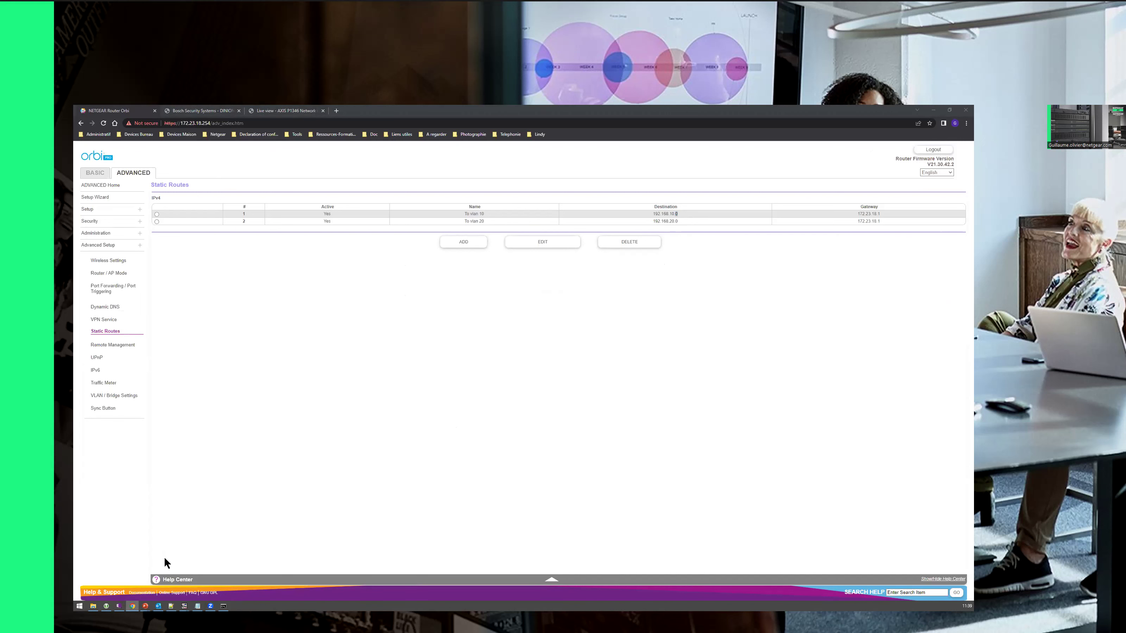
pyautogui.click(120, 606)
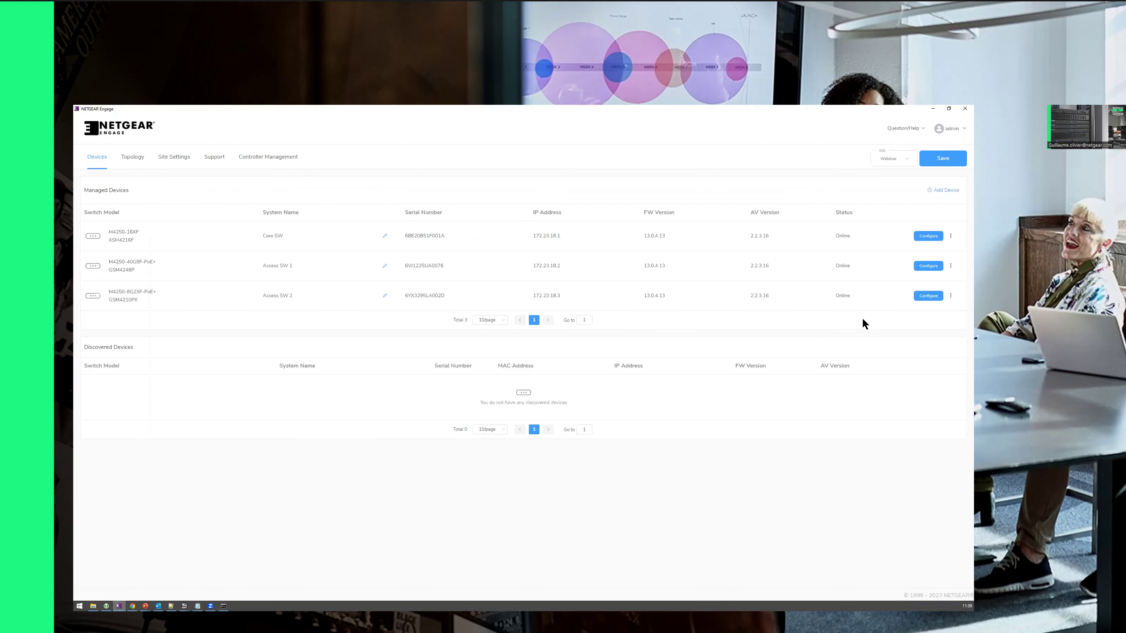
# Step: Show Core SW's Network Profiles: Default, Video and Primary Dante on 172.23.18.1, 192.168.10.1, 192.168.20.1
pyautogui.click(927, 236)
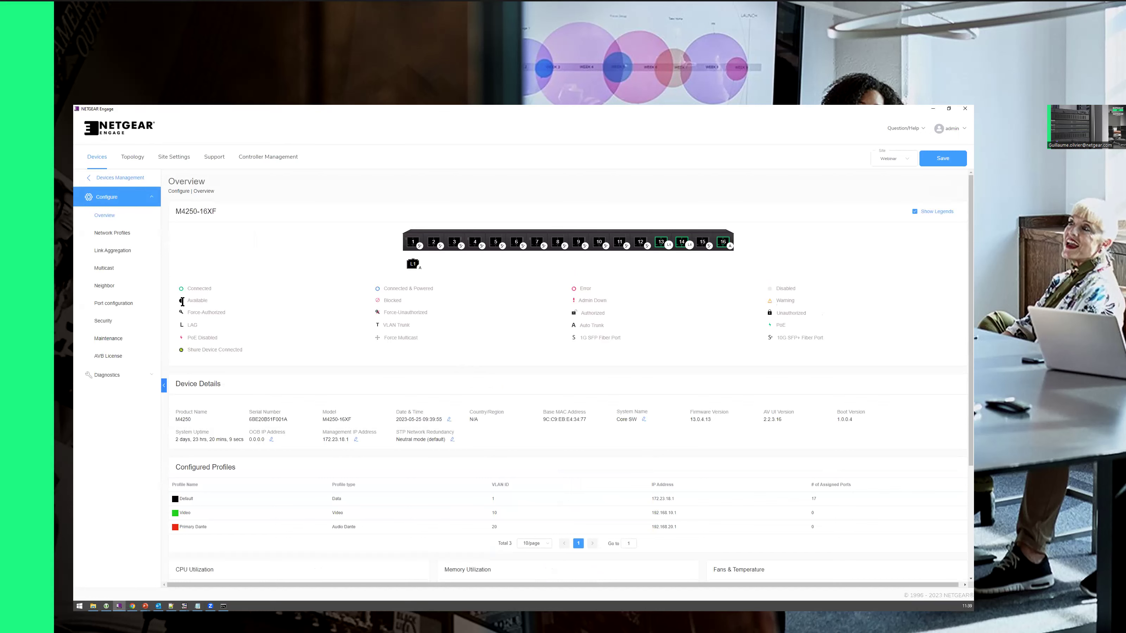
pyautogui.click(116, 232)
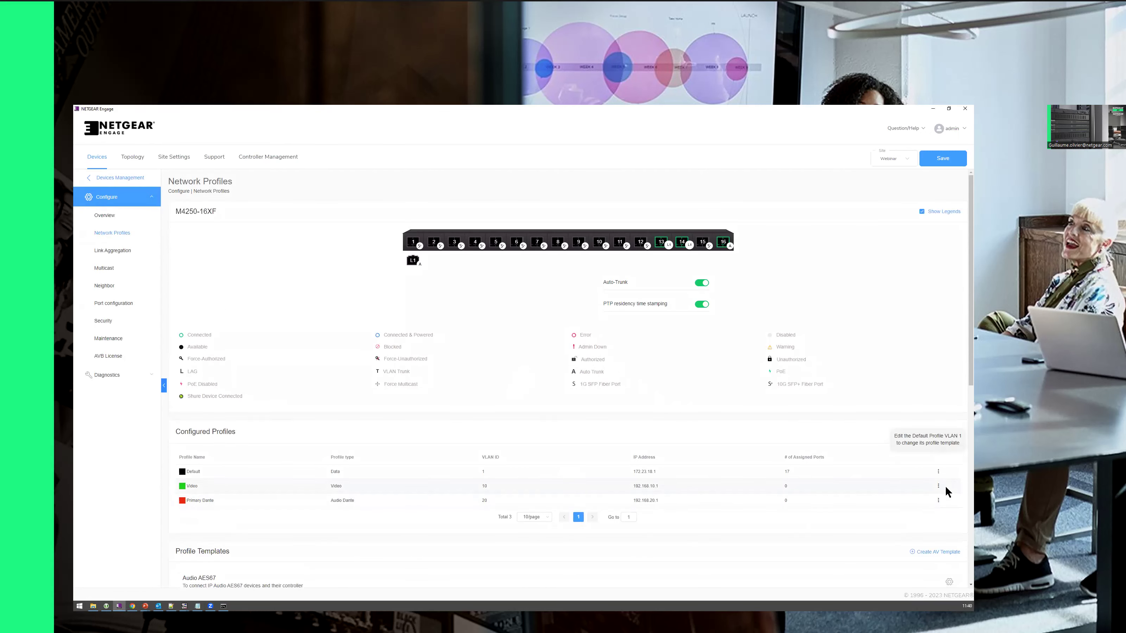
pyautogui.click(938, 486)
pyautogui.click(930, 504)
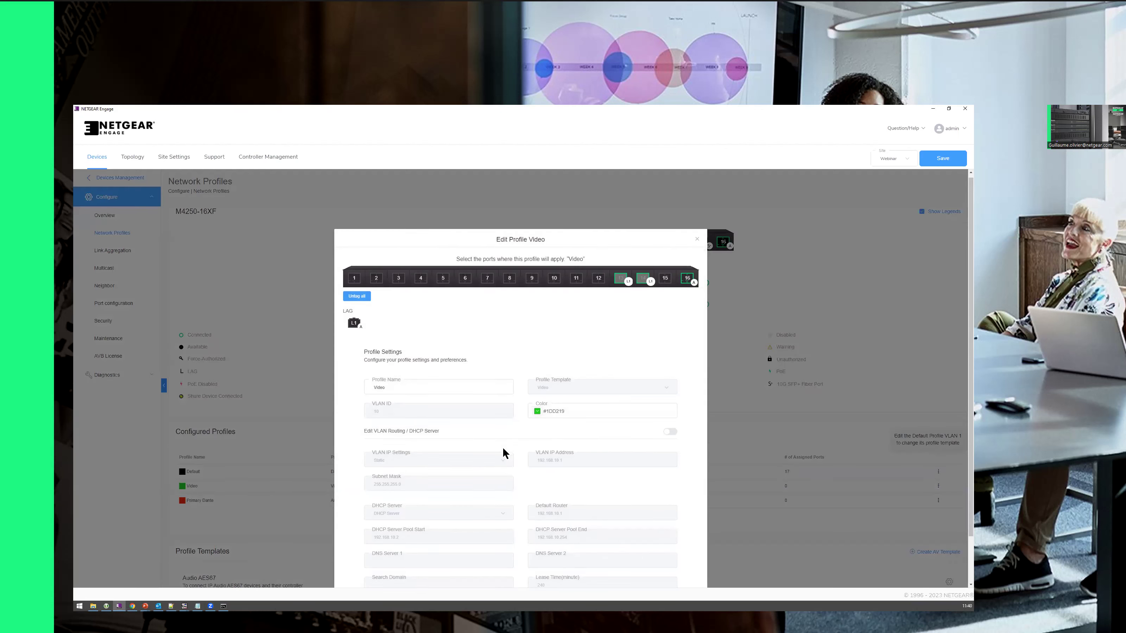
pyautogui.moveTo(380, 378); pyautogui.dragTo(435, 378)
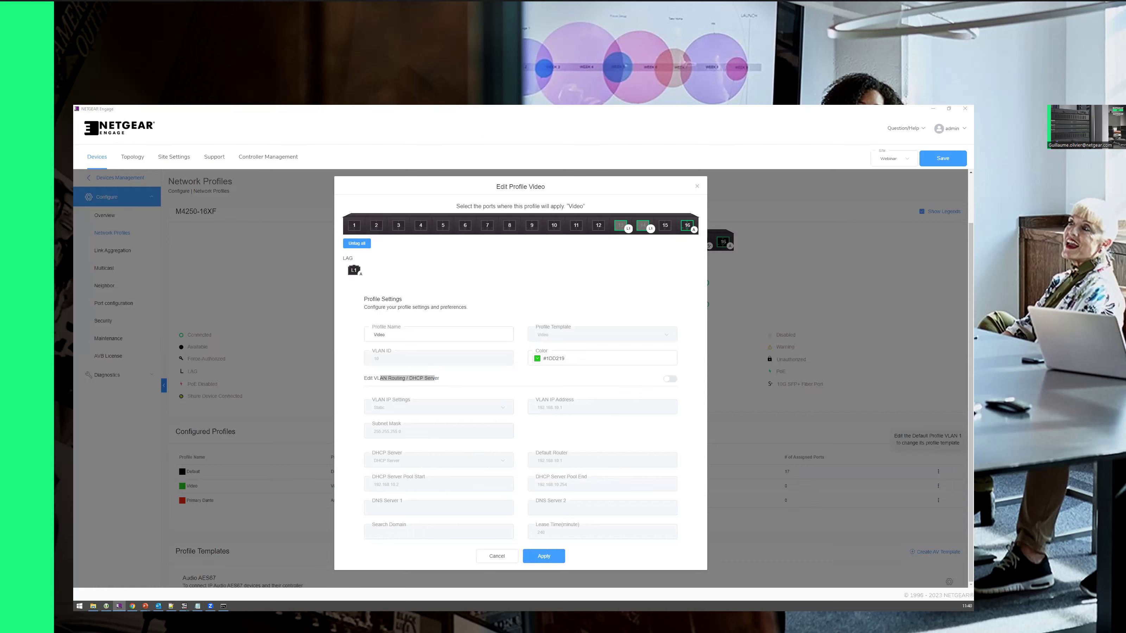
pyautogui.click(697, 186)
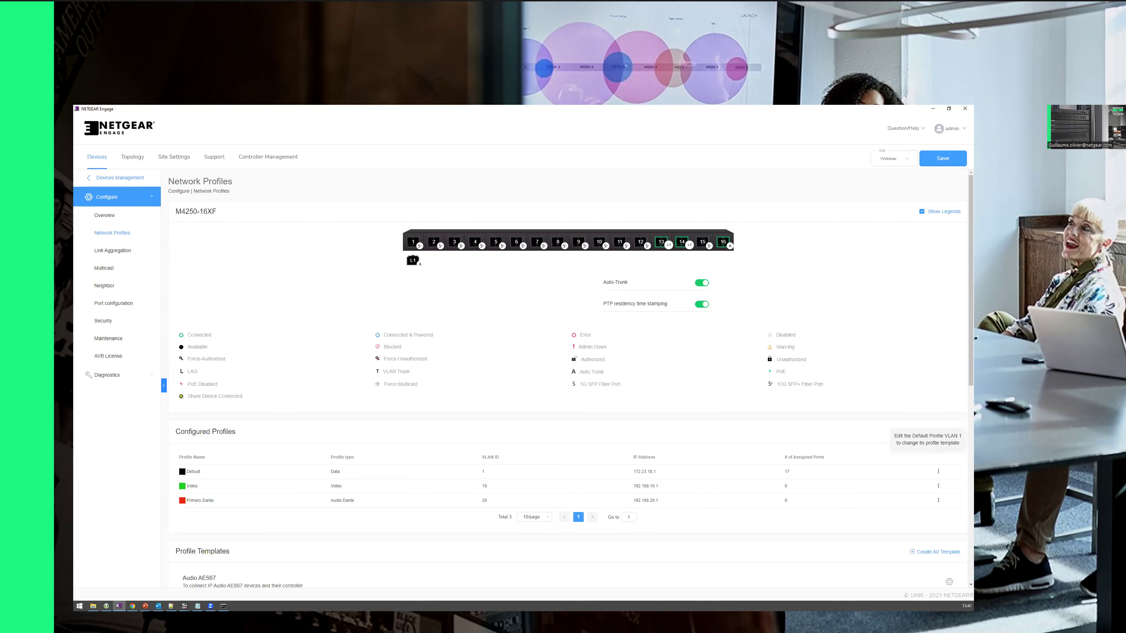
# Step: Switch to Chrome, where the Orbi router at 172.23.18.254 is asking for sign-in
pyautogui.click(132, 606)
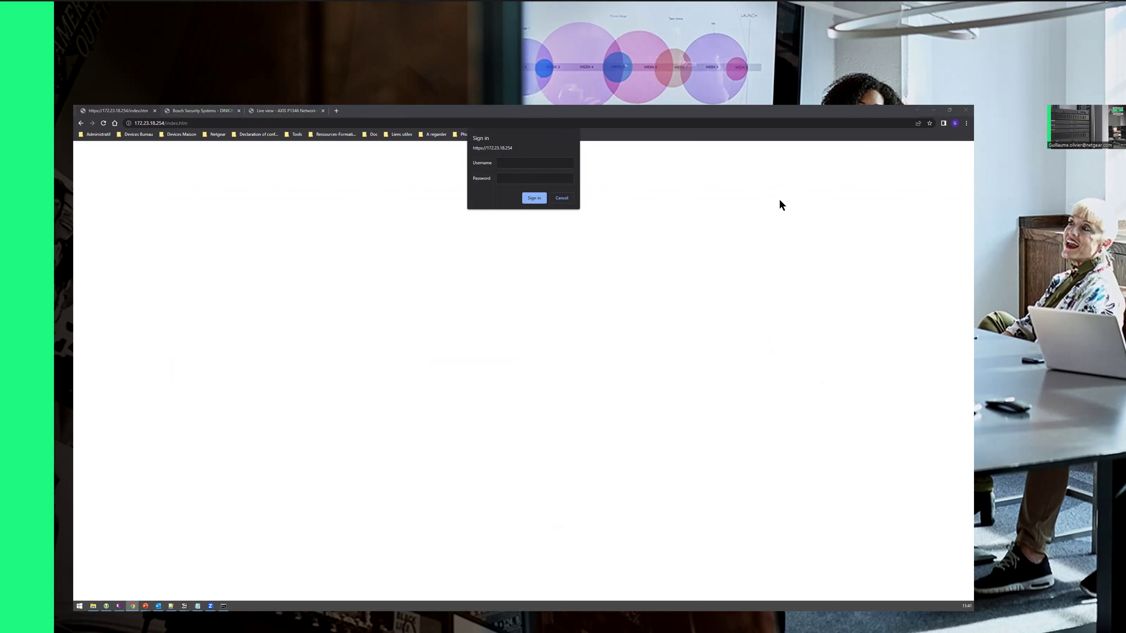
# Step: Minimize Chrome to bring back Engage's Core SW Network Profiles page
pyautogui.click(938, 109)
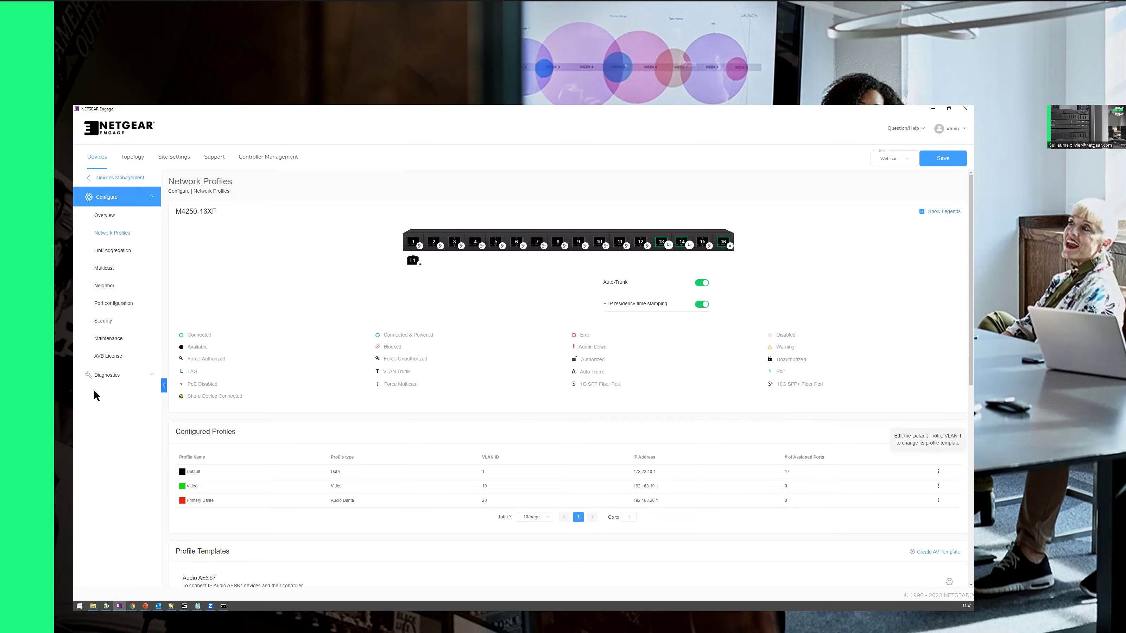
# Step: Display the Site Topology map with the Core SW details card and the view options
pyautogui.click(132, 157)
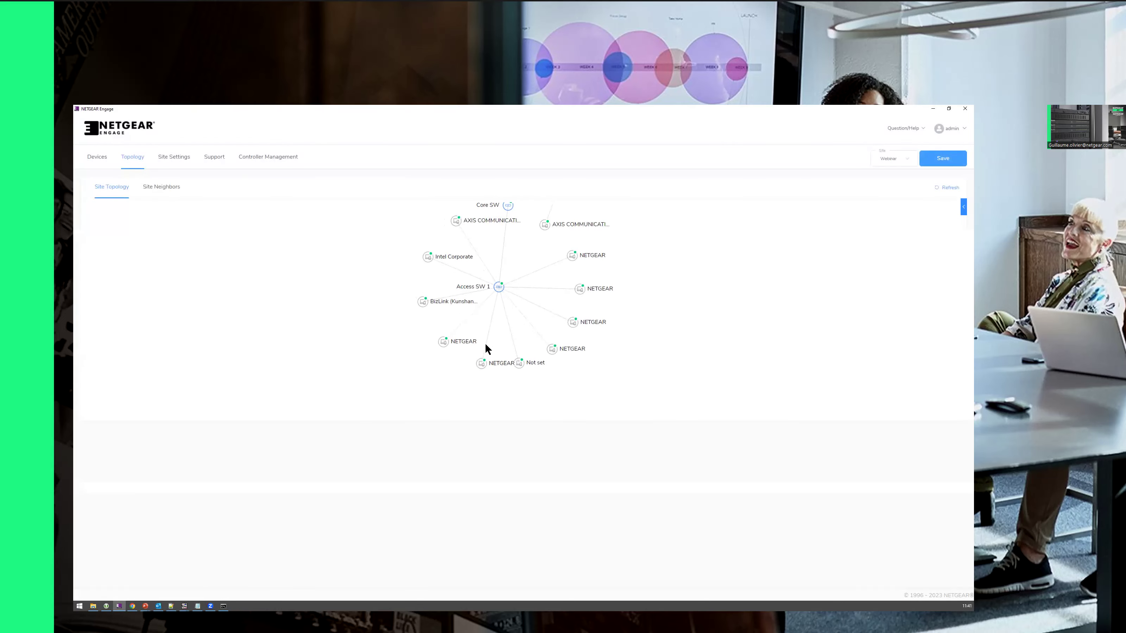
pyautogui.click(361, 270)
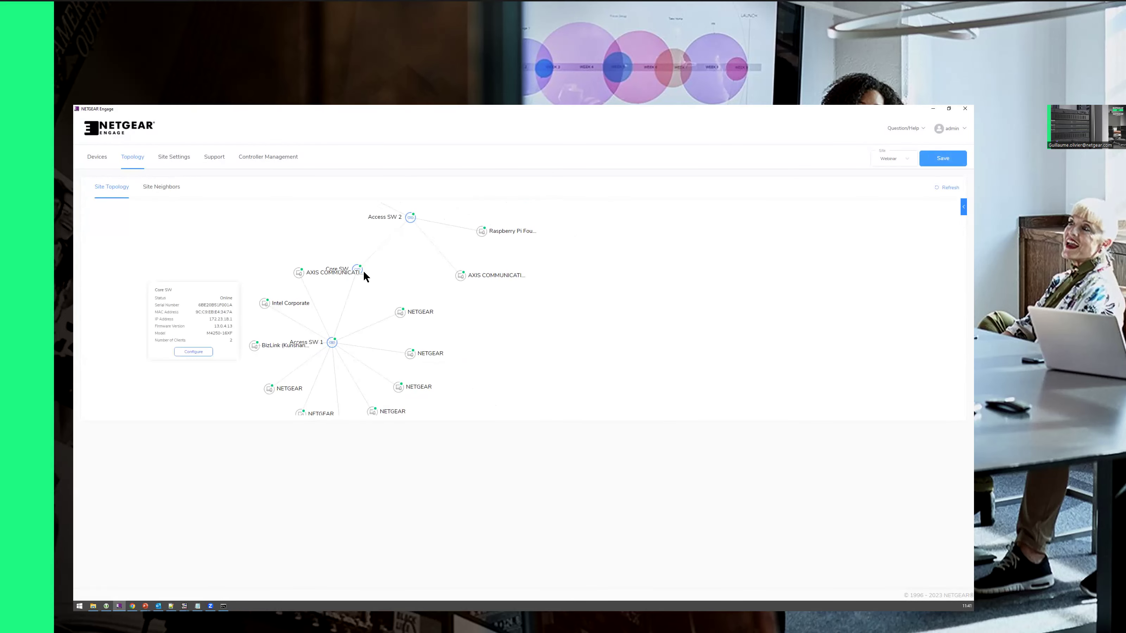
pyautogui.moveTo(332, 341)
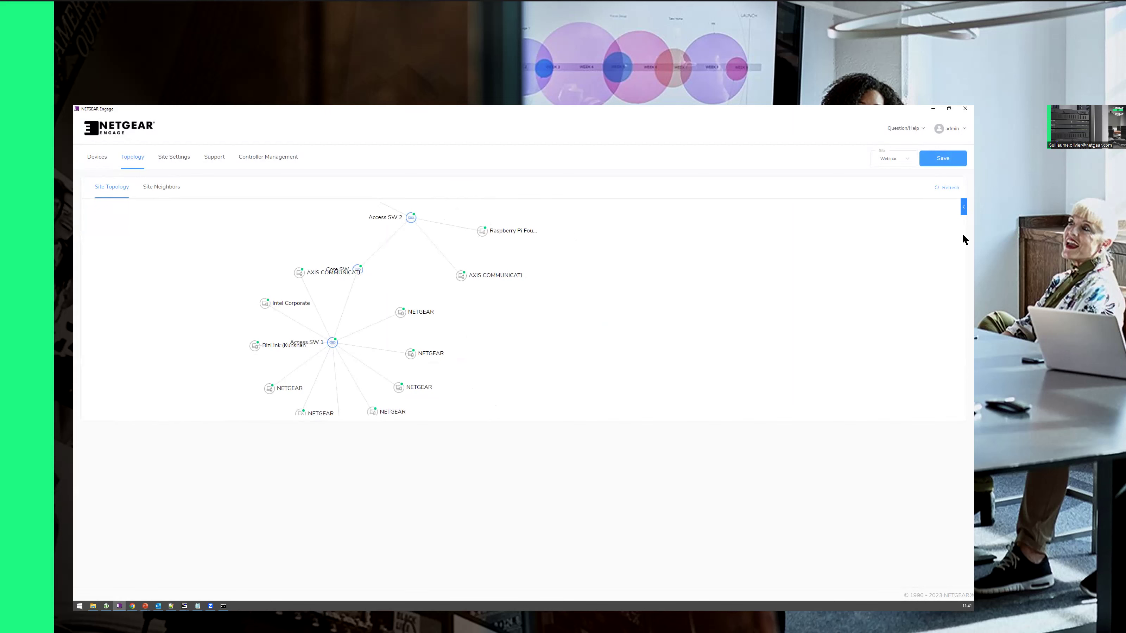
pyautogui.click(962, 207)
# Step: Apply Tree View so Core SW branches to Access SW 1 and Access SW 2 with their clients
pyautogui.click(952, 224)
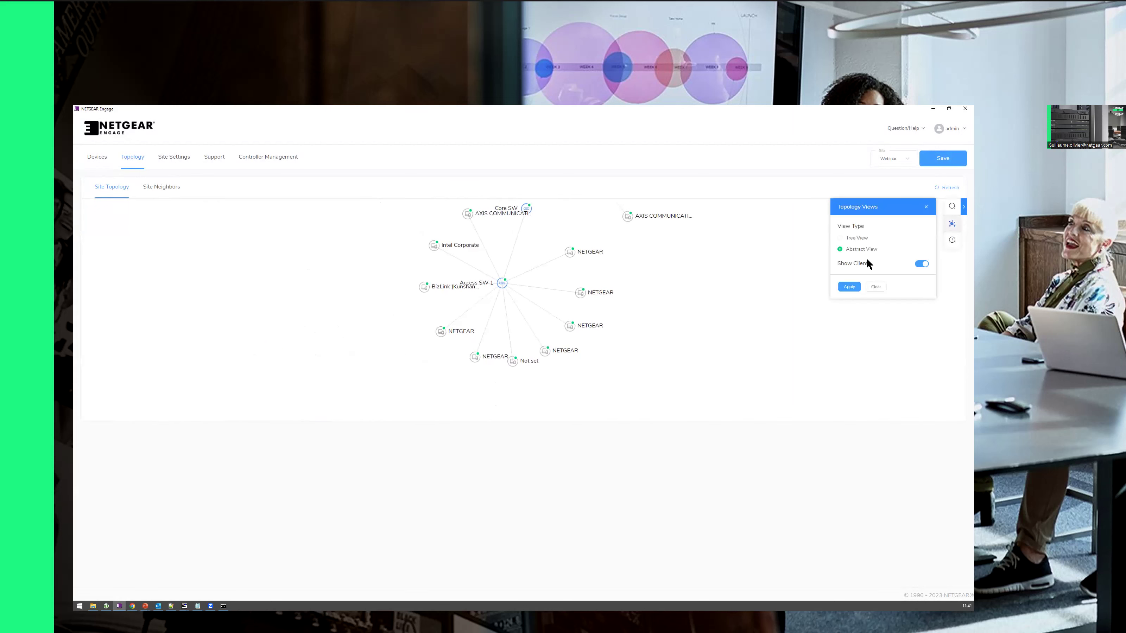
pyautogui.click(851, 240)
pyautogui.click(849, 286)
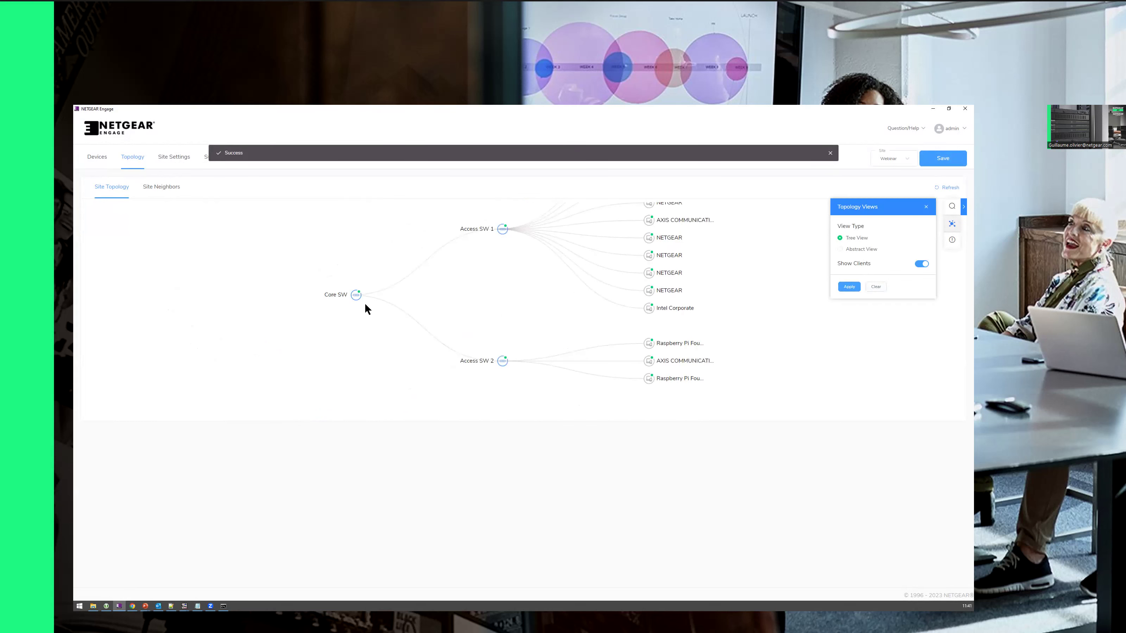
pyautogui.moveTo(351, 302)
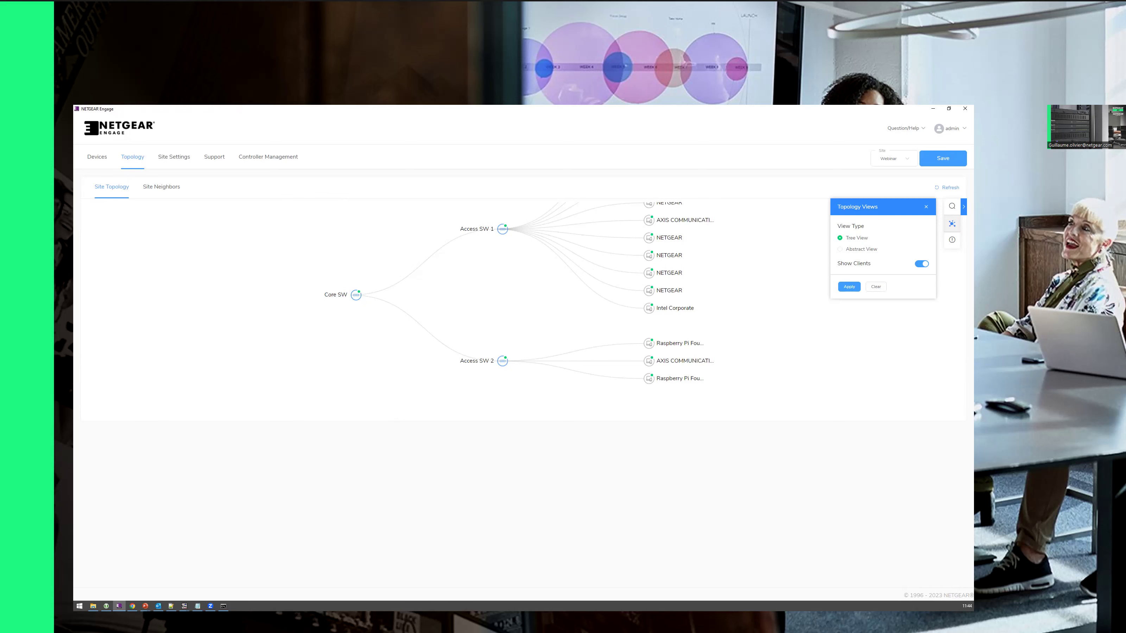
# Step: From the Devices list, open Access SW 2's M4250-8G2XF-PoE+ web login at 172.23.18.3
pyautogui.click(97, 157)
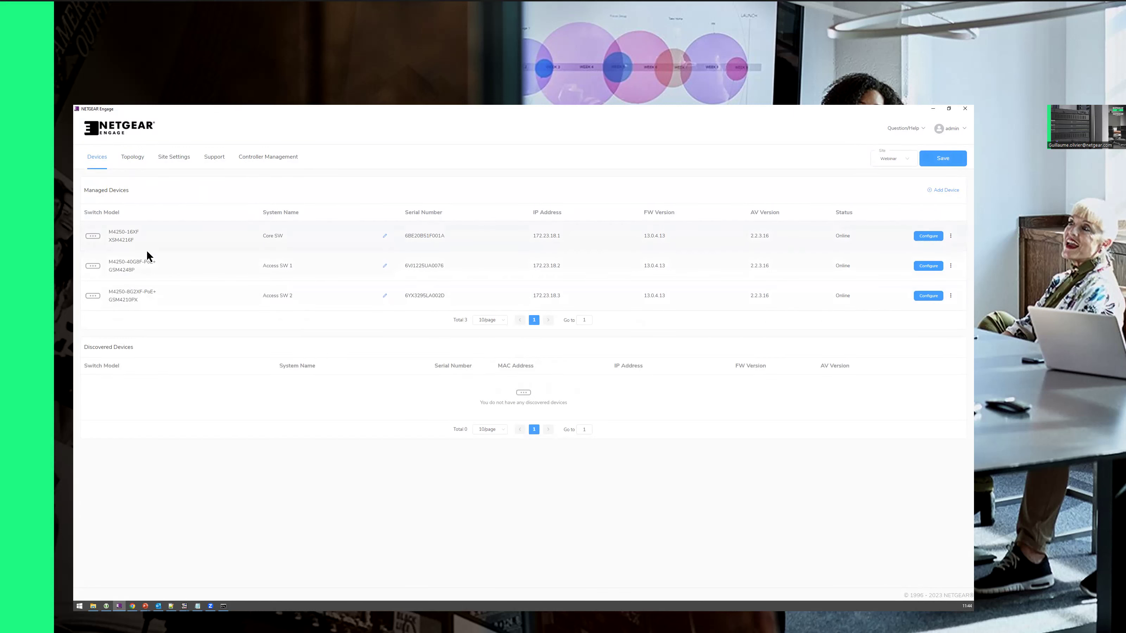
pyautogui.moveTo(123, 262); pyautogui.dragTo(161, 262)
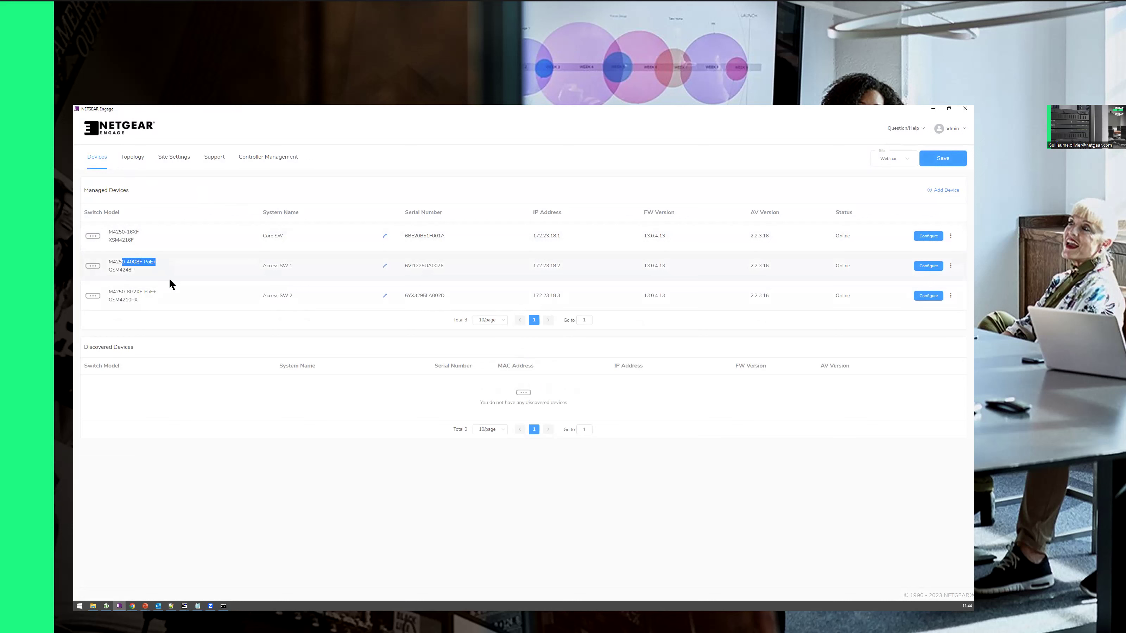
pyautogui.moveTo(113, 291); pyautogui.dragTo(160, 298)
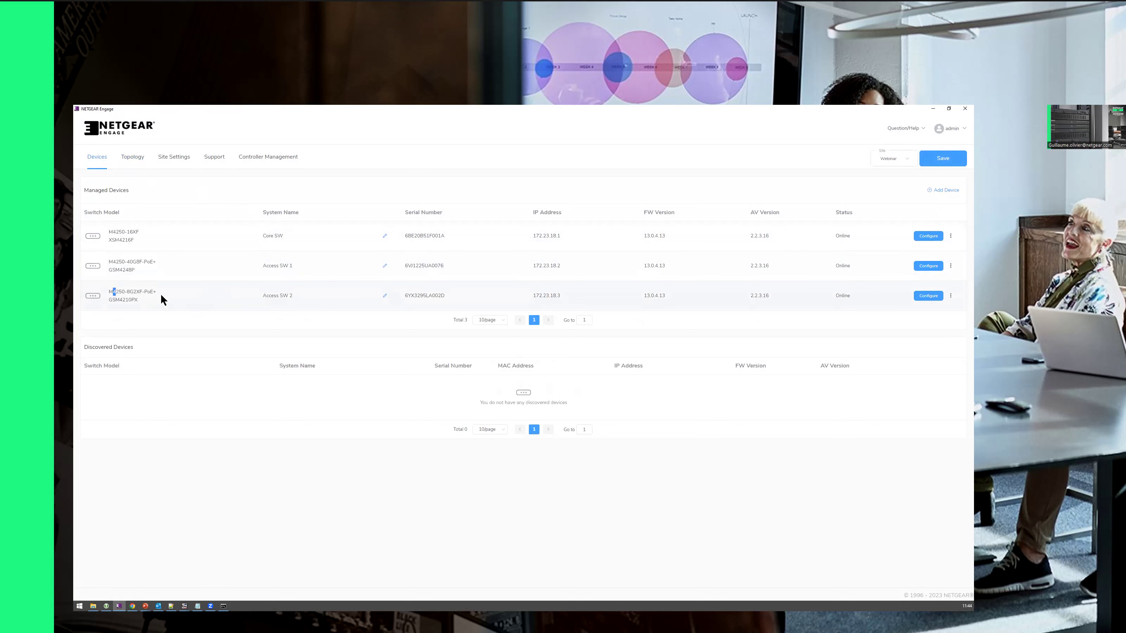
pyautogui.click(950, 297)
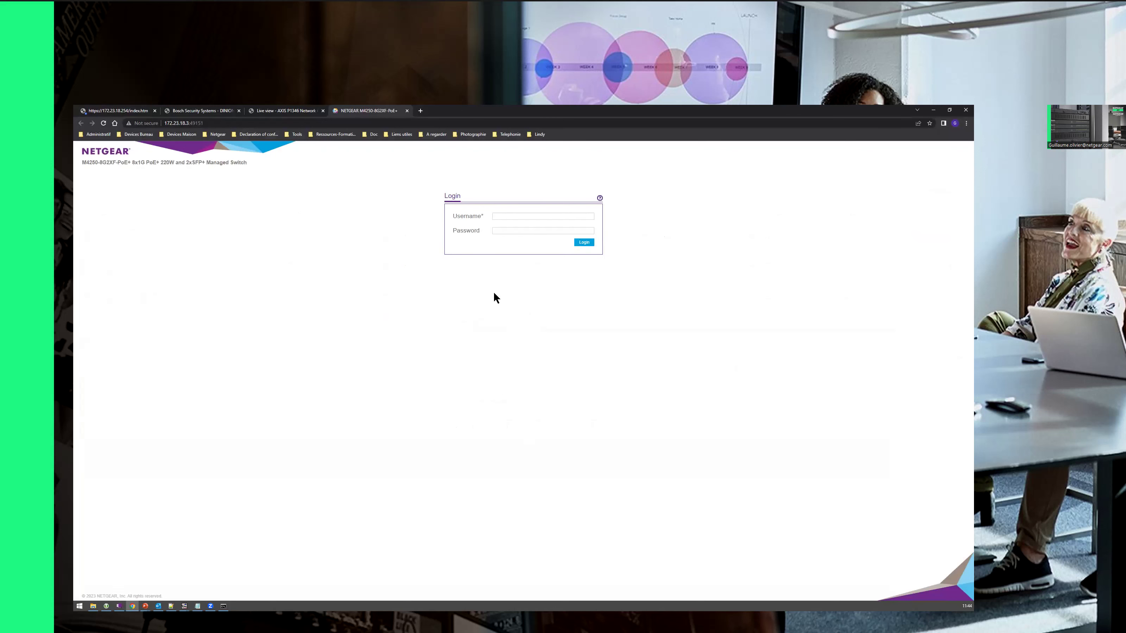
# Step: Log in to Access SW 2 as admin and view QoS CoS Configuration with trust IP-DSCP
pyautogui.click(505, 214)
pyautogui.write('admin')
pyautogui.click(502, 232)
pyautogui.press('Return')
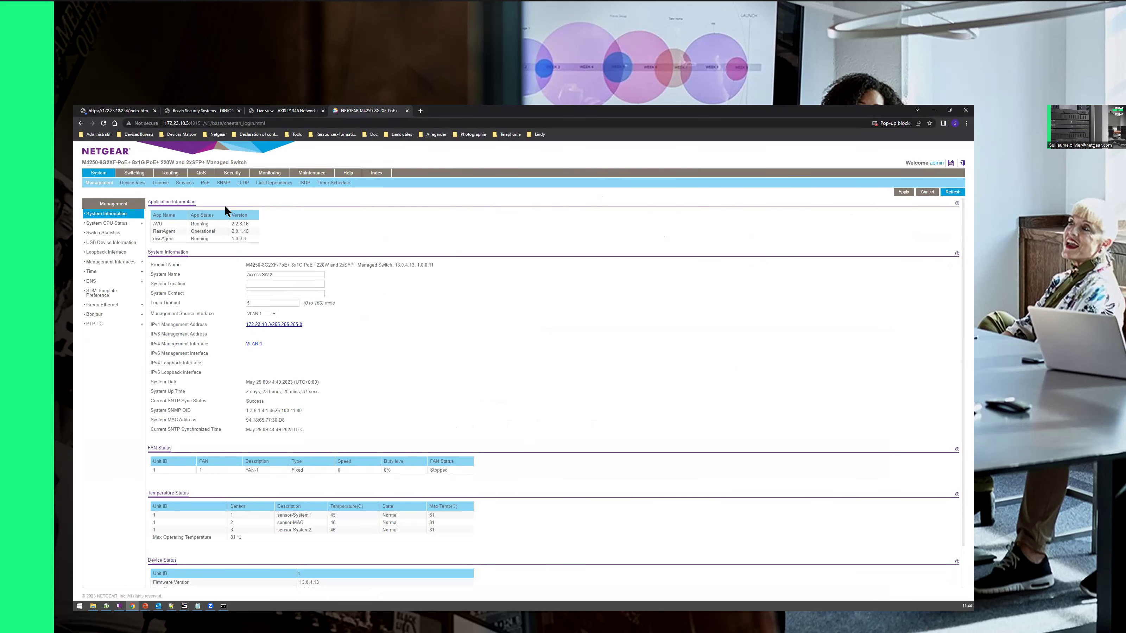
pyautogui.click(201, 173)
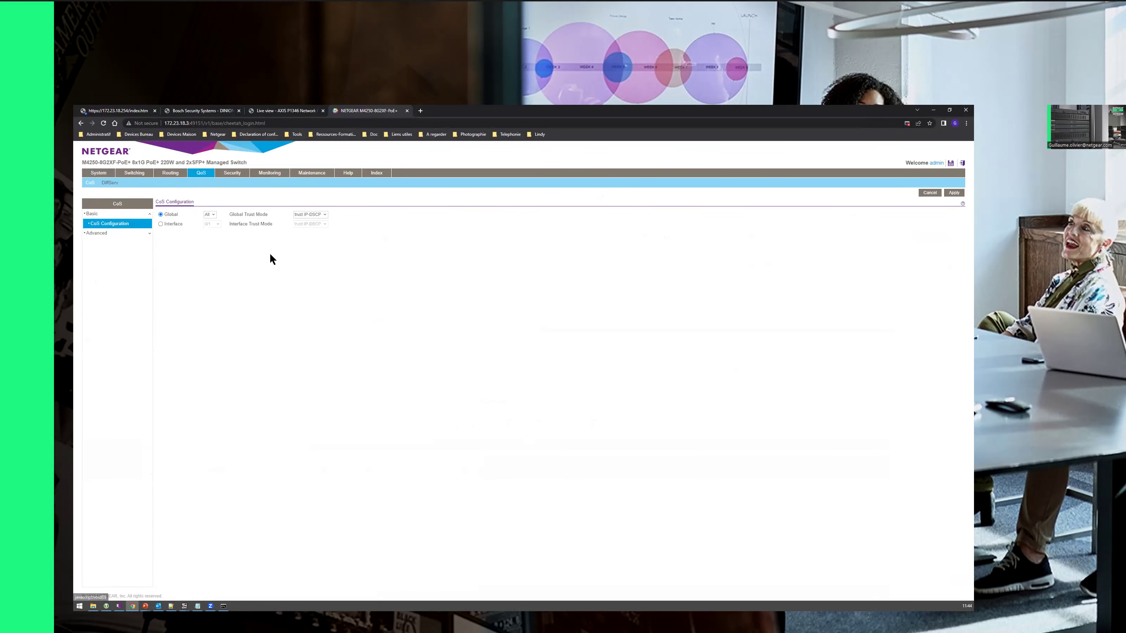
# Step: Show the Advanced IP DSCP Queue Mapping table for DSCP values 0–63
pyautogui.click(106, 234)
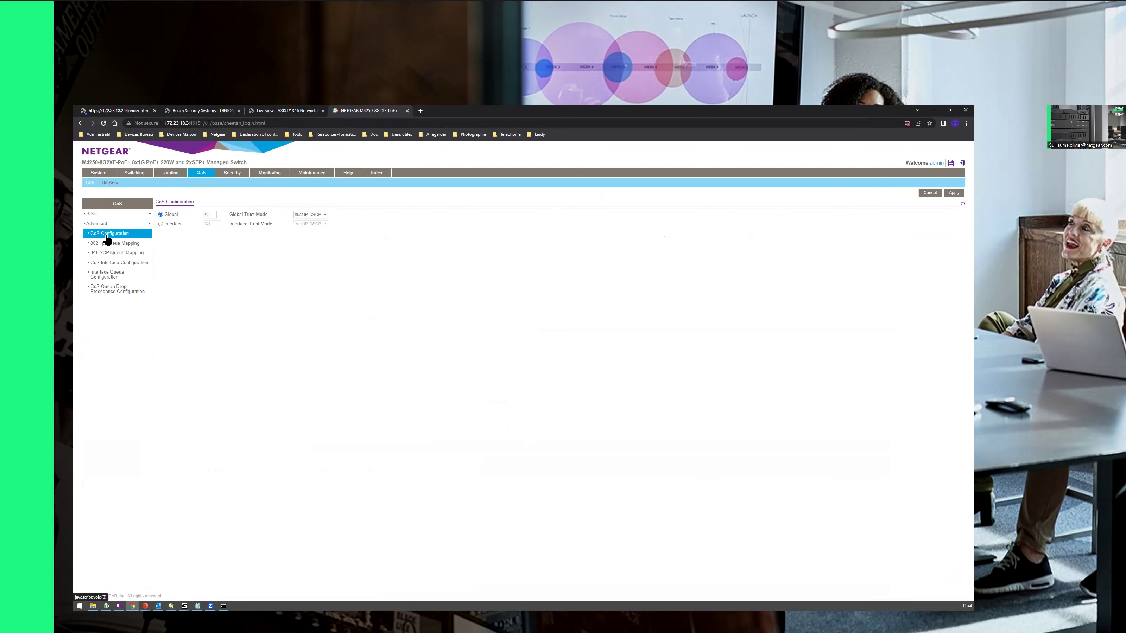
pyautogui.click(114, 254)
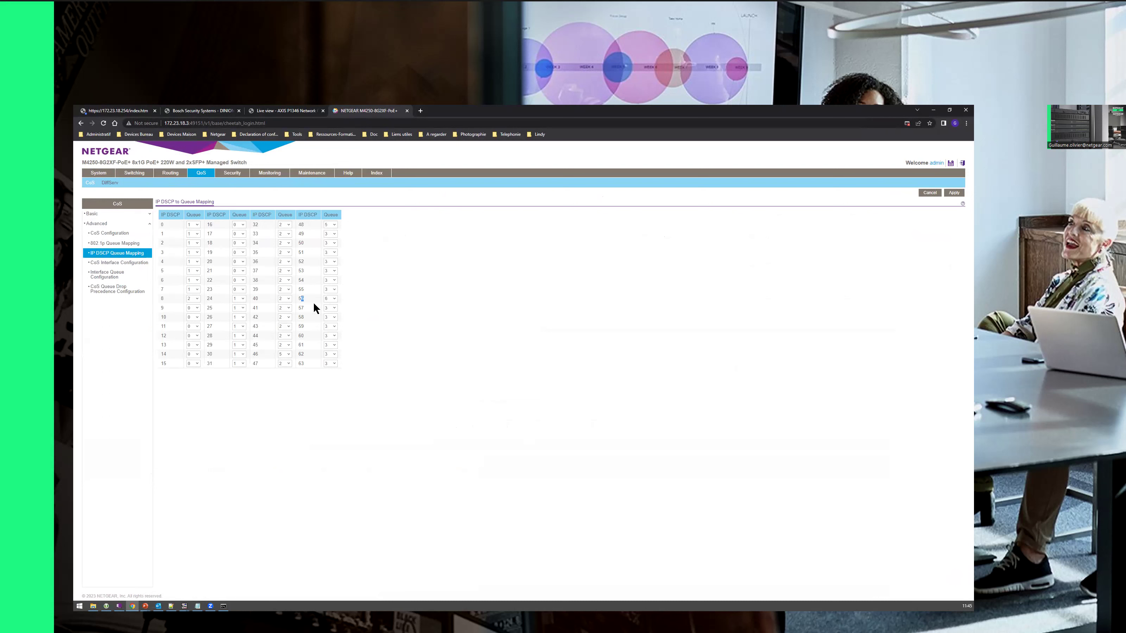
# Step: Deselect DSCP 56 and return to Engage's Devices list showing Core SW, Access SW 1 and 2 online
pyautogui.click(298, 298)
pyautogui.click(299, 299)
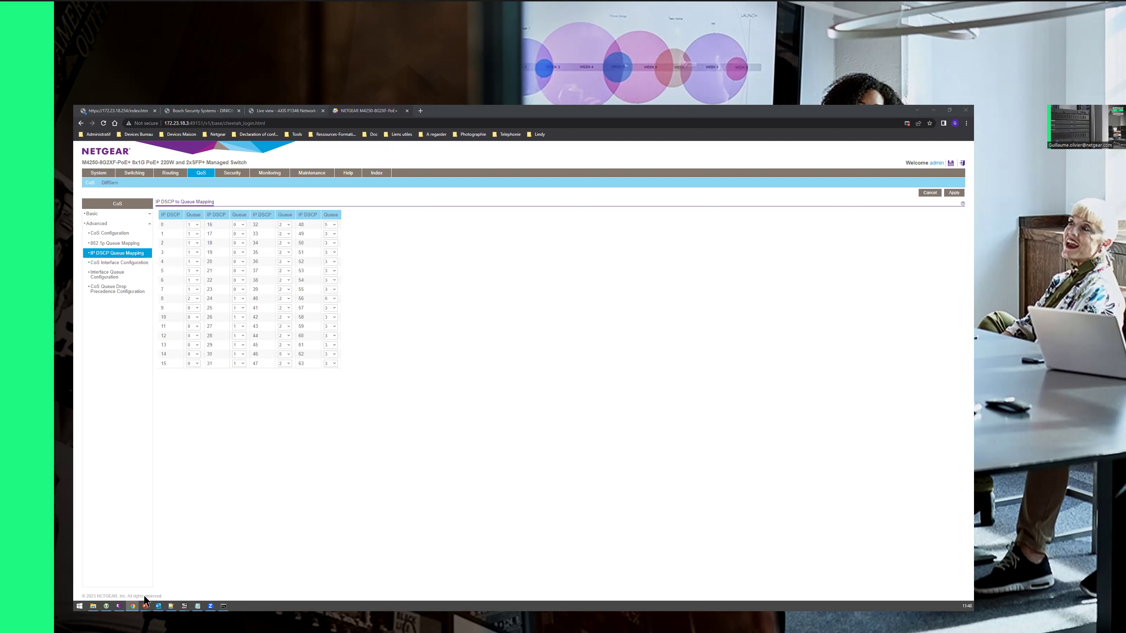
pyautogui.click(119, 606)
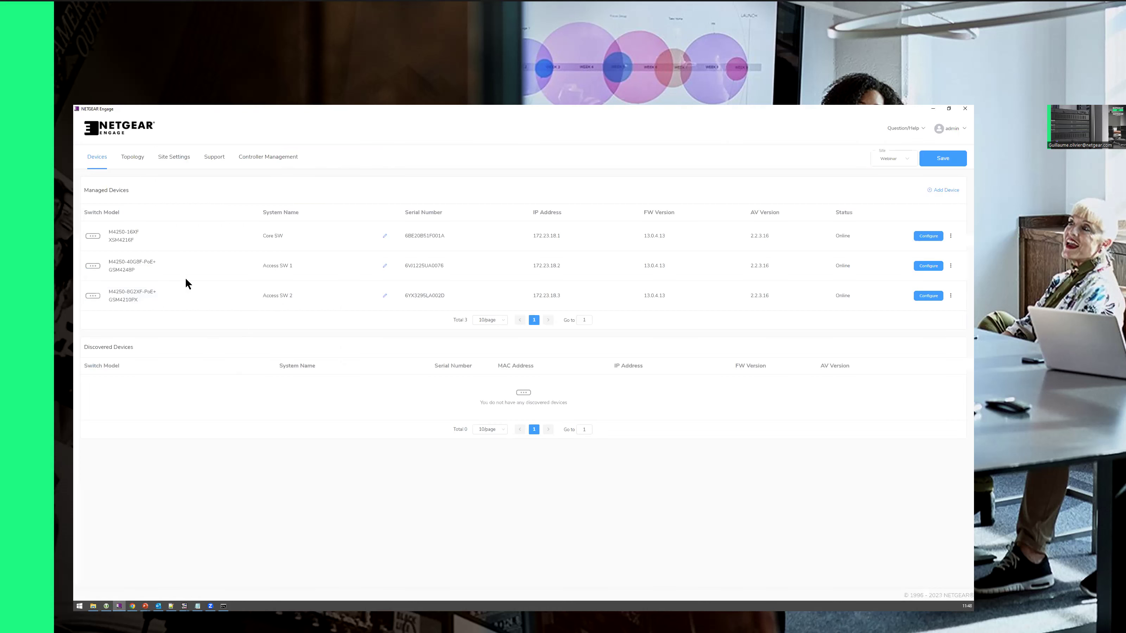